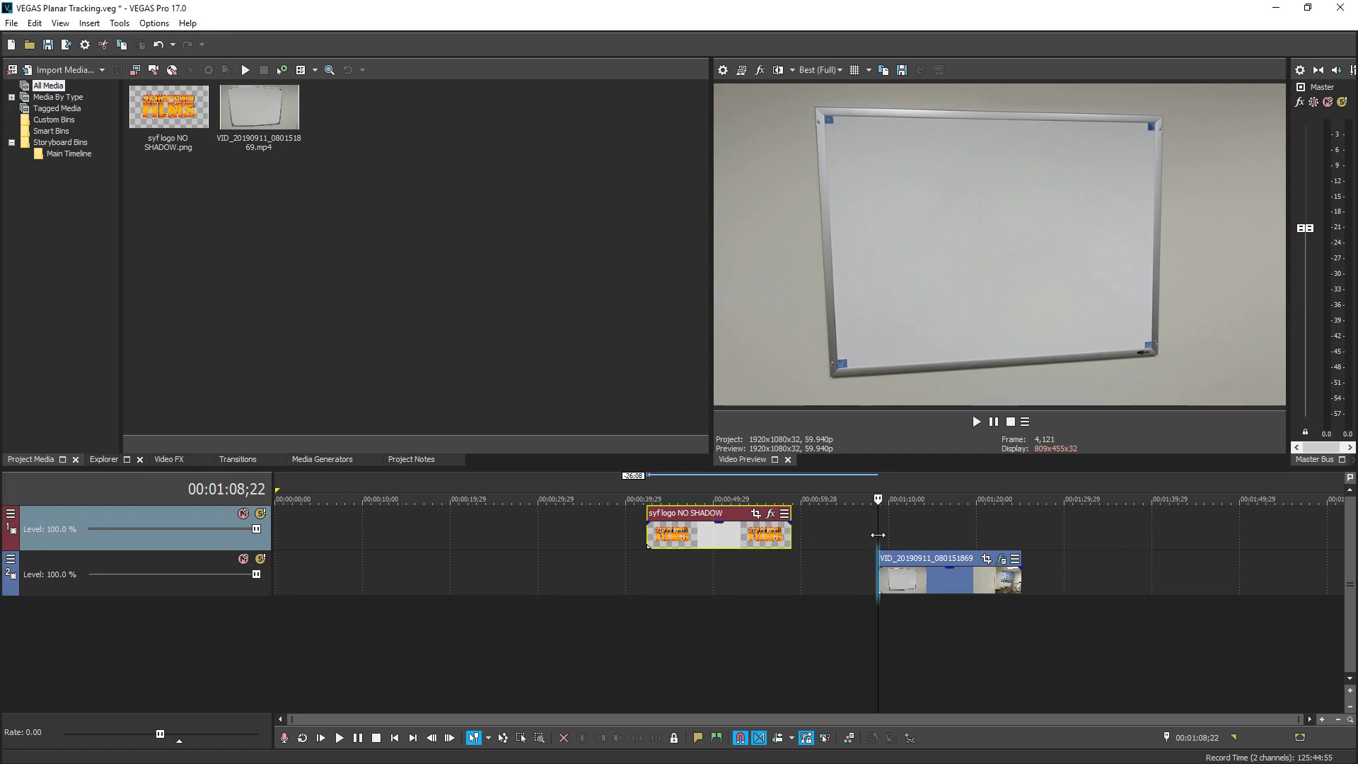
{"action": "mouse_move", "coordinate": [878, 535]}
{"action": "left_mouse_down"}
{"action": "mouse_move", "coordinate": [1021, 530]}
{"action": "mouse_move", "coordinate": [878, 527]}
{"action": "left_mouse_up"}
{"action": "left_click_drag", "start_coordinate": [879, 524], "coordinate": [1022, 534]}
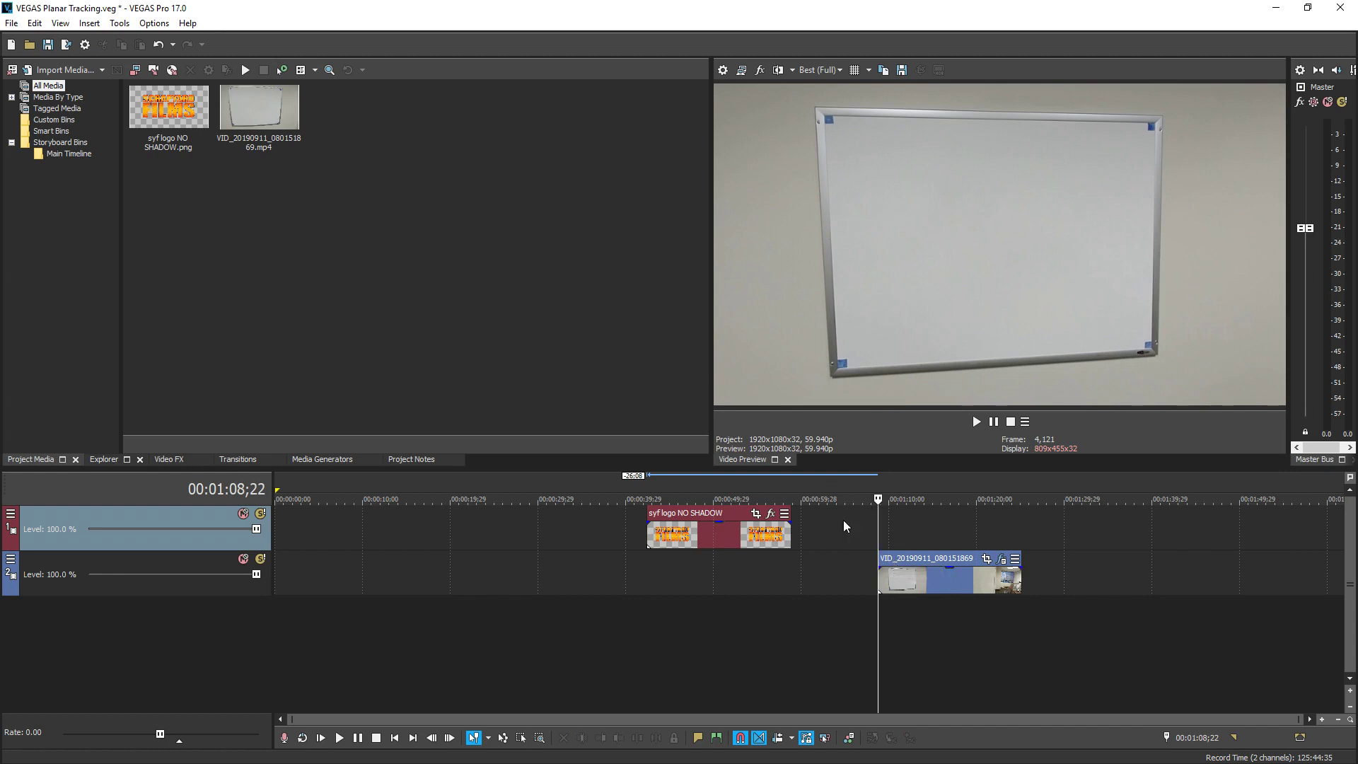
Apply the default Bézier Masking effect to the whiteboard video event and position its settings window clear of the preview
{"action": "left_click", "coordinate": [165, 459]}
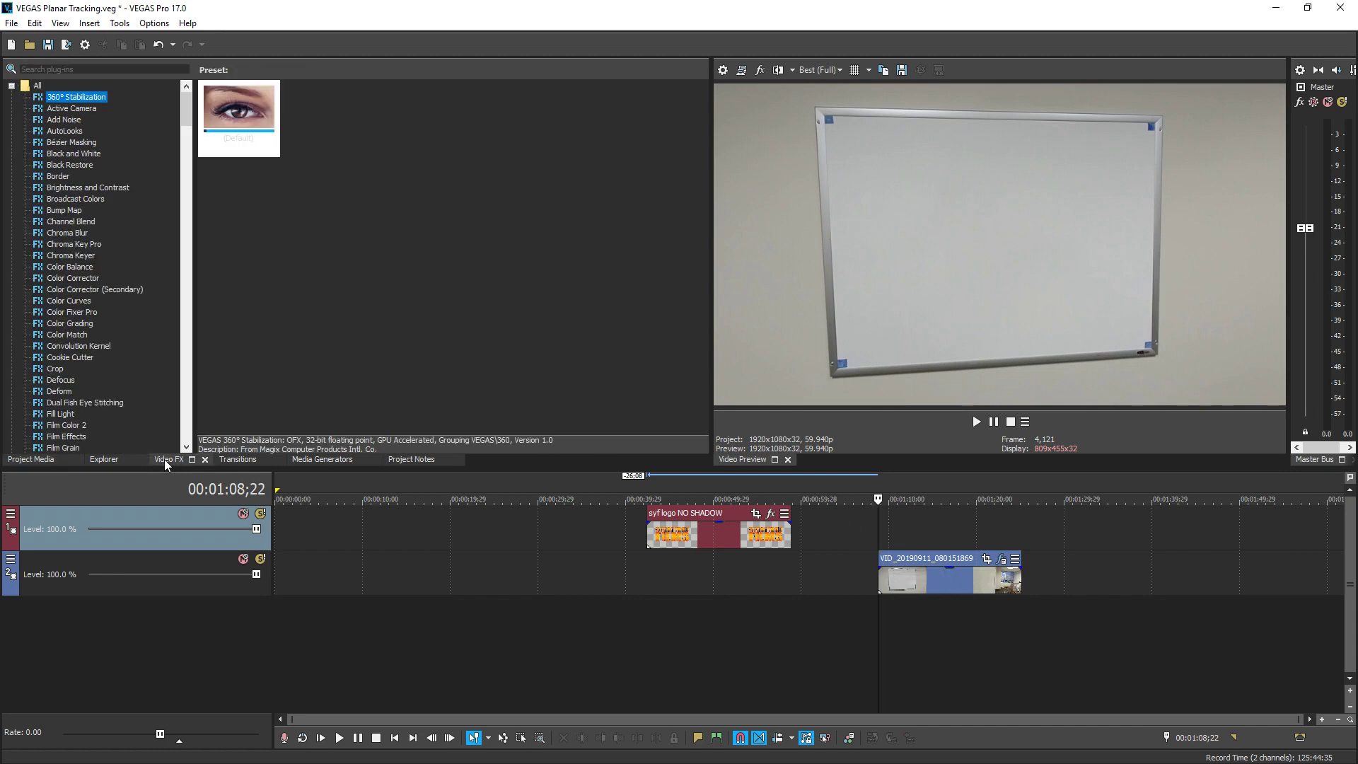
{"action": "left_click", "coordinate": [71, 143]}
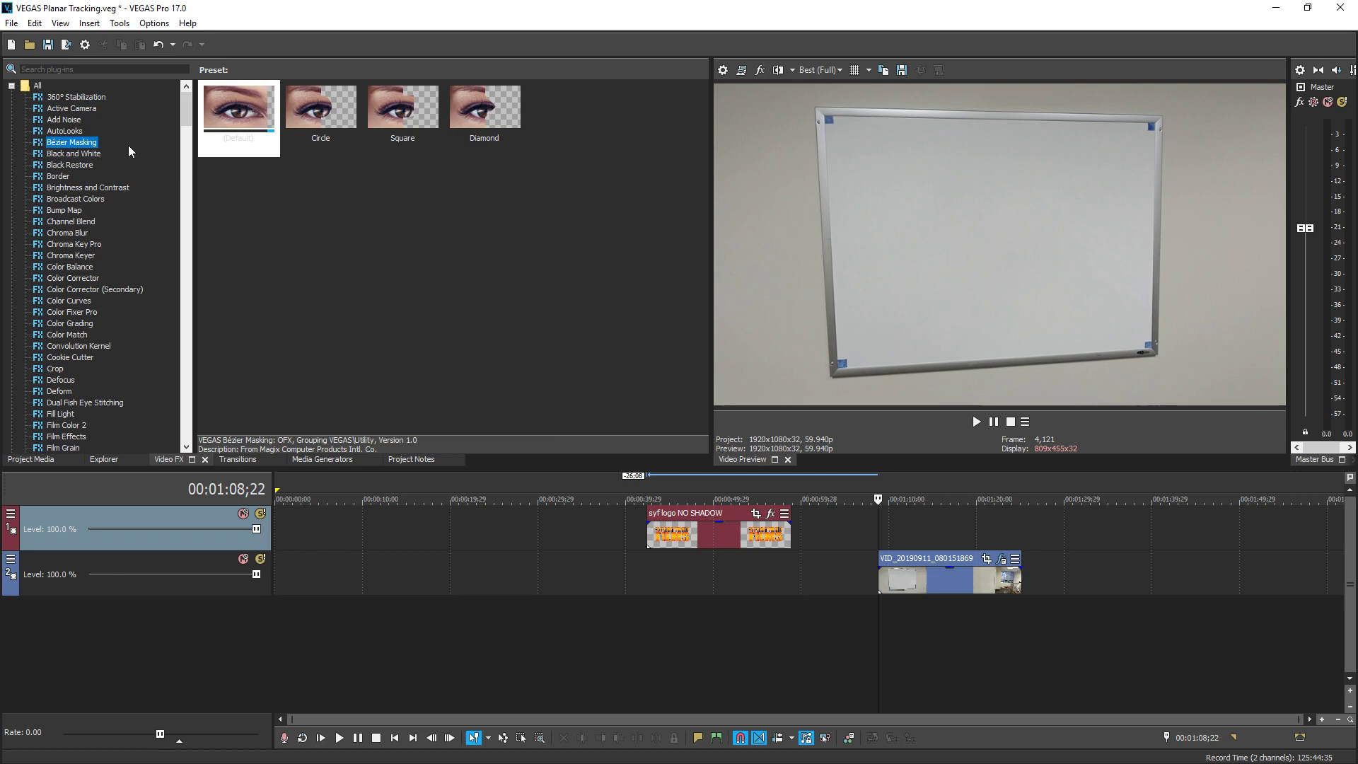
{"action": "left_click", "coordinate": [232, 109]}
{"action": "left_click_drag", "start_coordinate": [924, 579], "coordinate": [923, 580]}
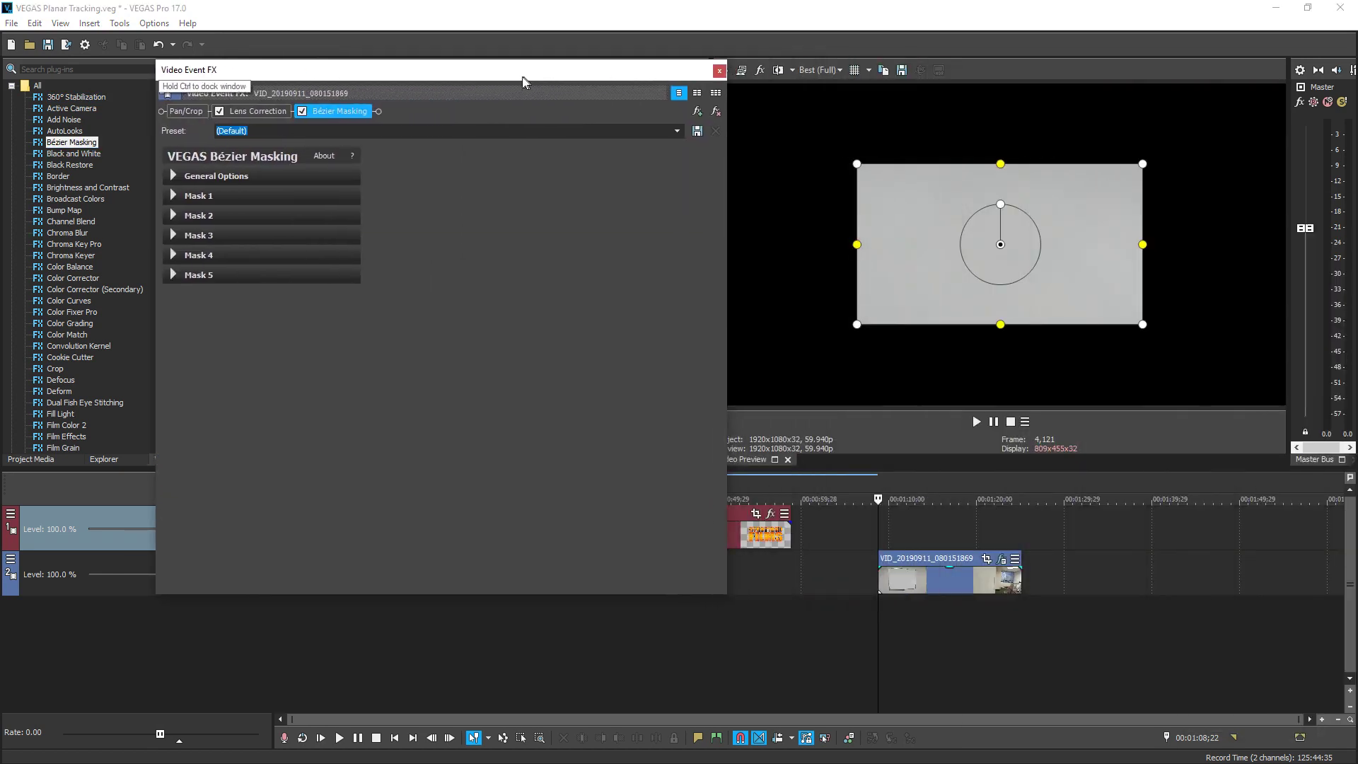
{"action": "left_click_drag", "start_coordinate": [523, 82], "coordinate": [465, 92]}
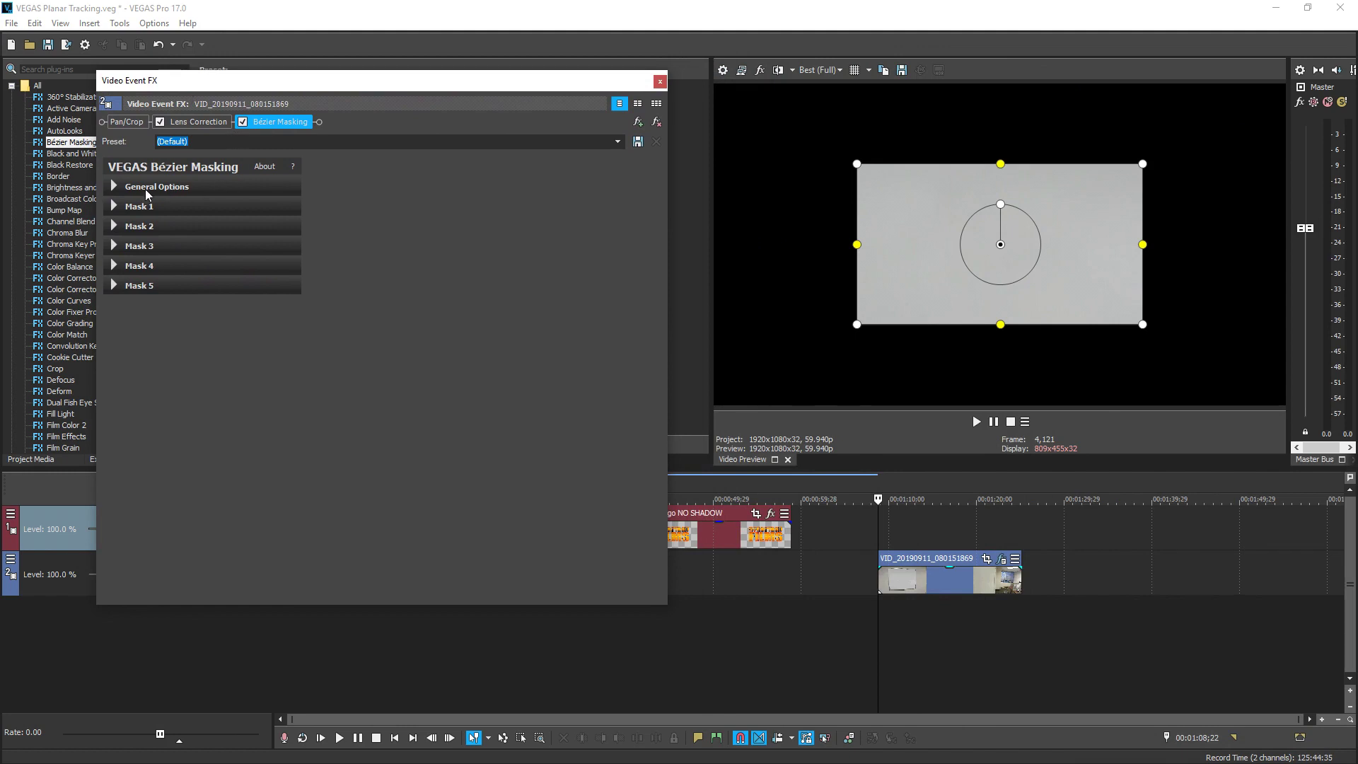
Set the Bézier Masking blend to 1.000 and expand the Mask 1 settings
{"action": "left_click", "coordinate": [115, 188]}
{"action": "left_click_drag", "start_coordinate": [155, 248], "coordinate": [256, 247]}
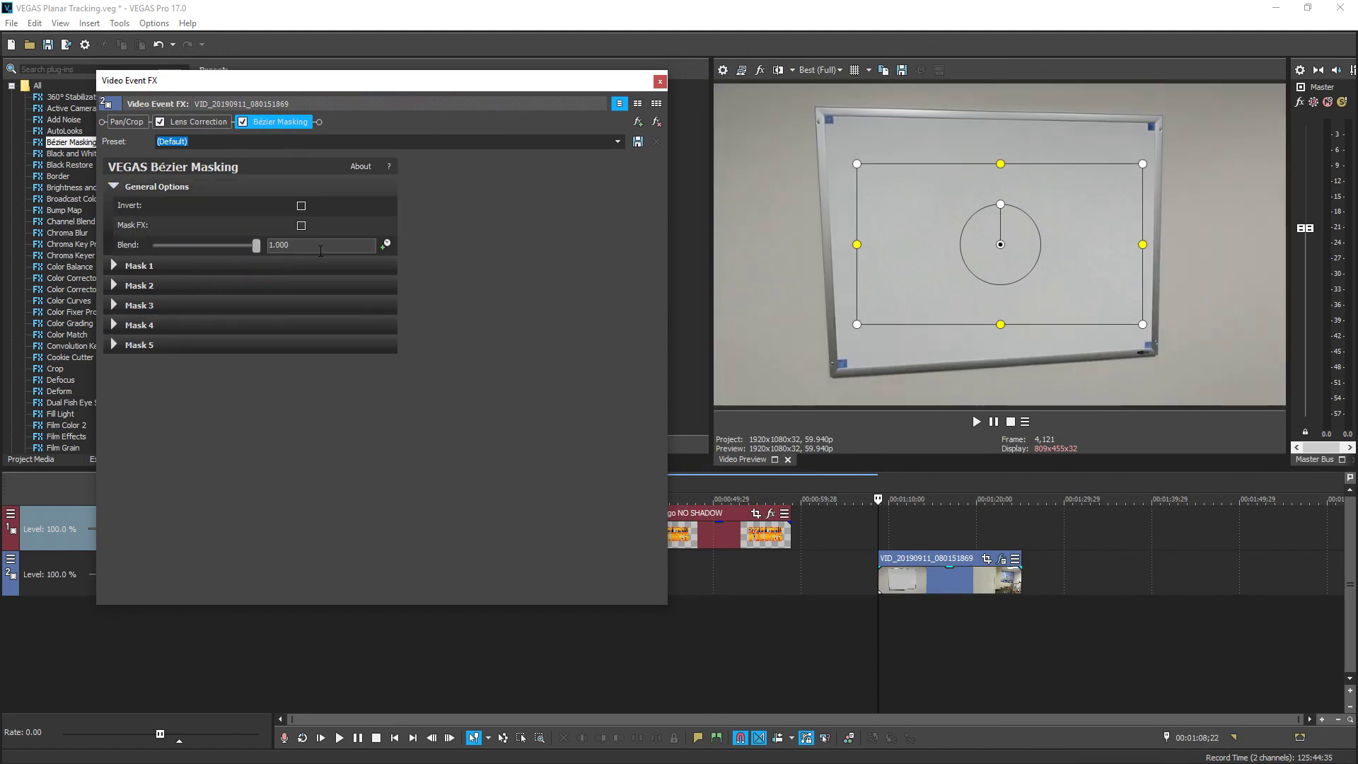
{"action": "left_click", "coordinate": [114, 188]}
{"action": "left_click", "coordinate": [115, 206]}
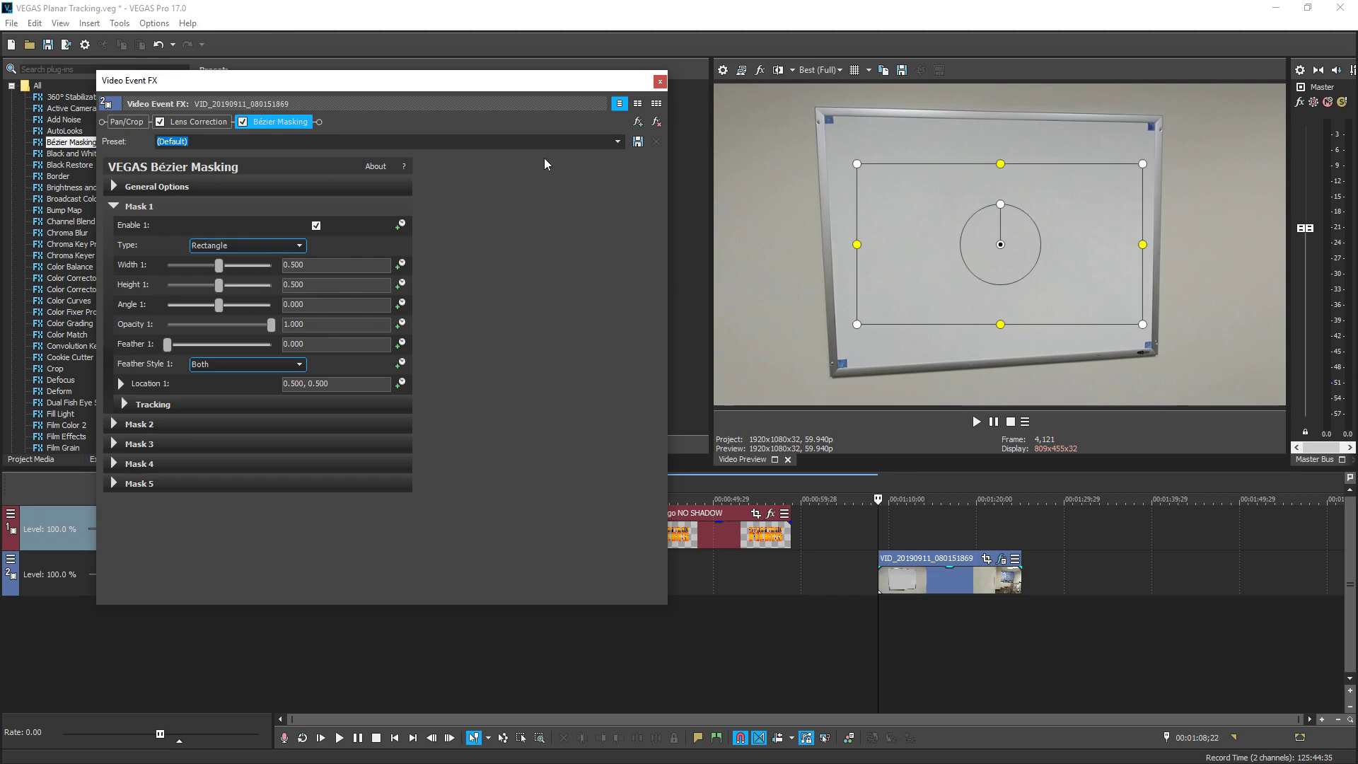
Try fitting the rectangular mask over the whiteboard with width 0.615, height 0.760 and location 0.483, 0.516
{"action": "left_click_drag", "start_coordinate": [921, 270], "coordinate": [881, 211]}
{"action": "left_click_drag", "start_coordinate": [1100, 269], "coordinate": [1133, 309]}
{"action": "left_click_drag", "start_coordinate": [975, 268], "coordinate": [1003, 311]}
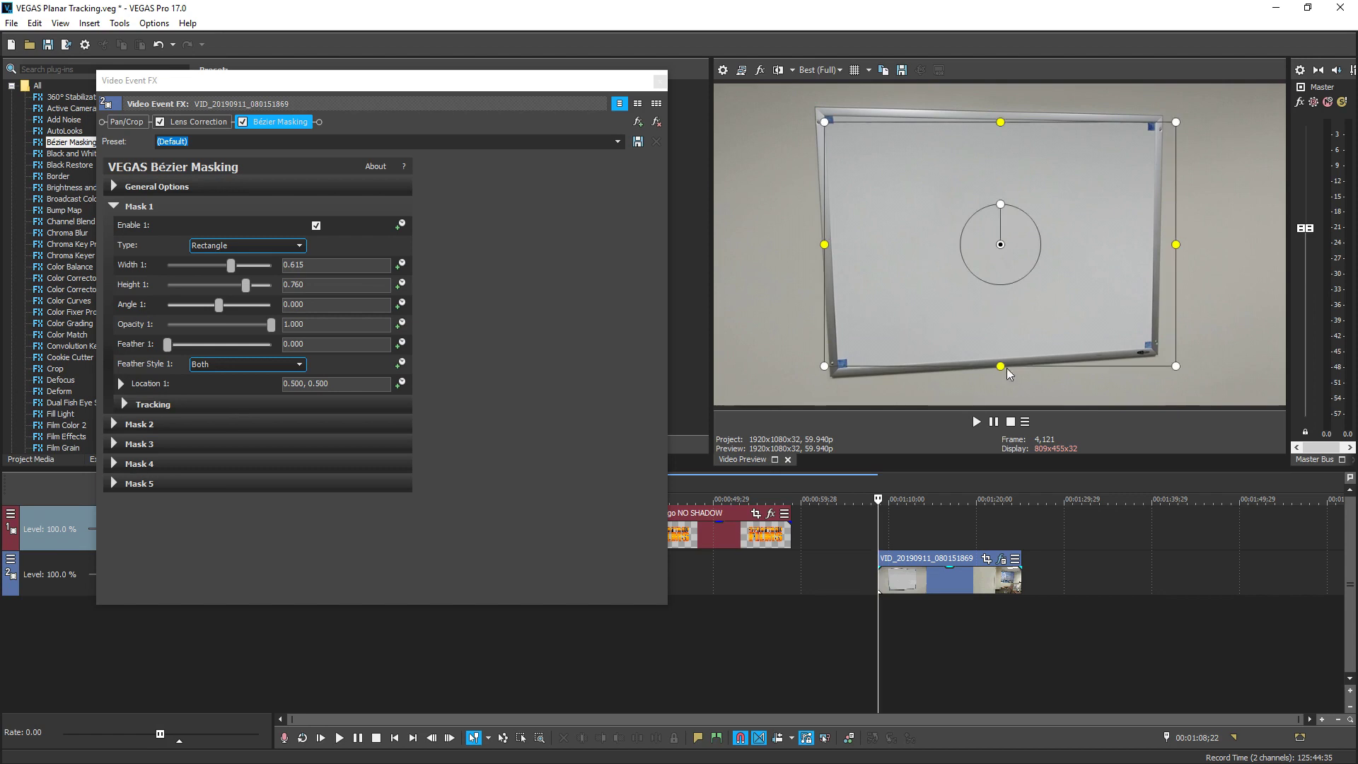
{"action": "left_click_drag", "start_coordinate": [963, 218], "coordinate": [953, 213]}
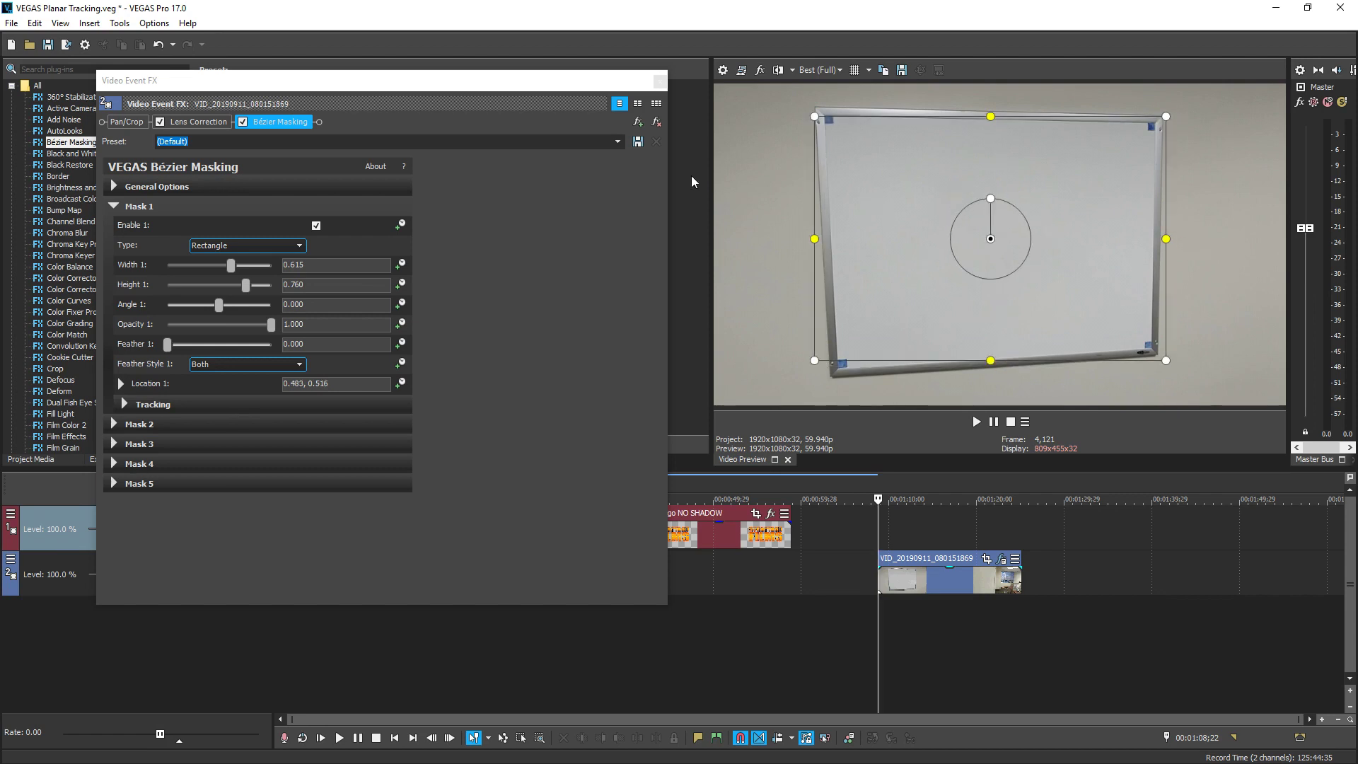
Change Mask 1 to the Curve type, draw a closed four-point mask on the whiteboard's corners and leave edit mode
{"action": "left_click", "coordinate": [297, 246]}
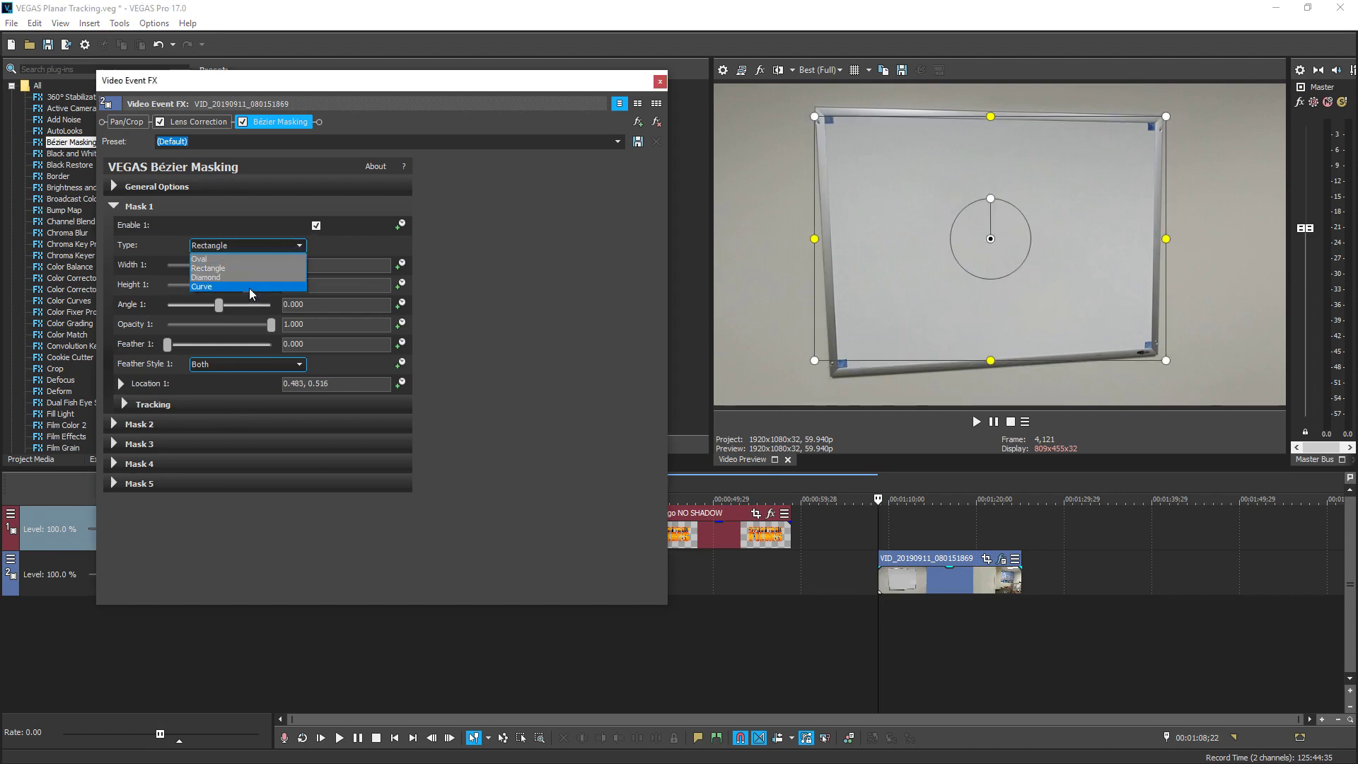
{"action": "left_click", "coordinate": [249, 287]}
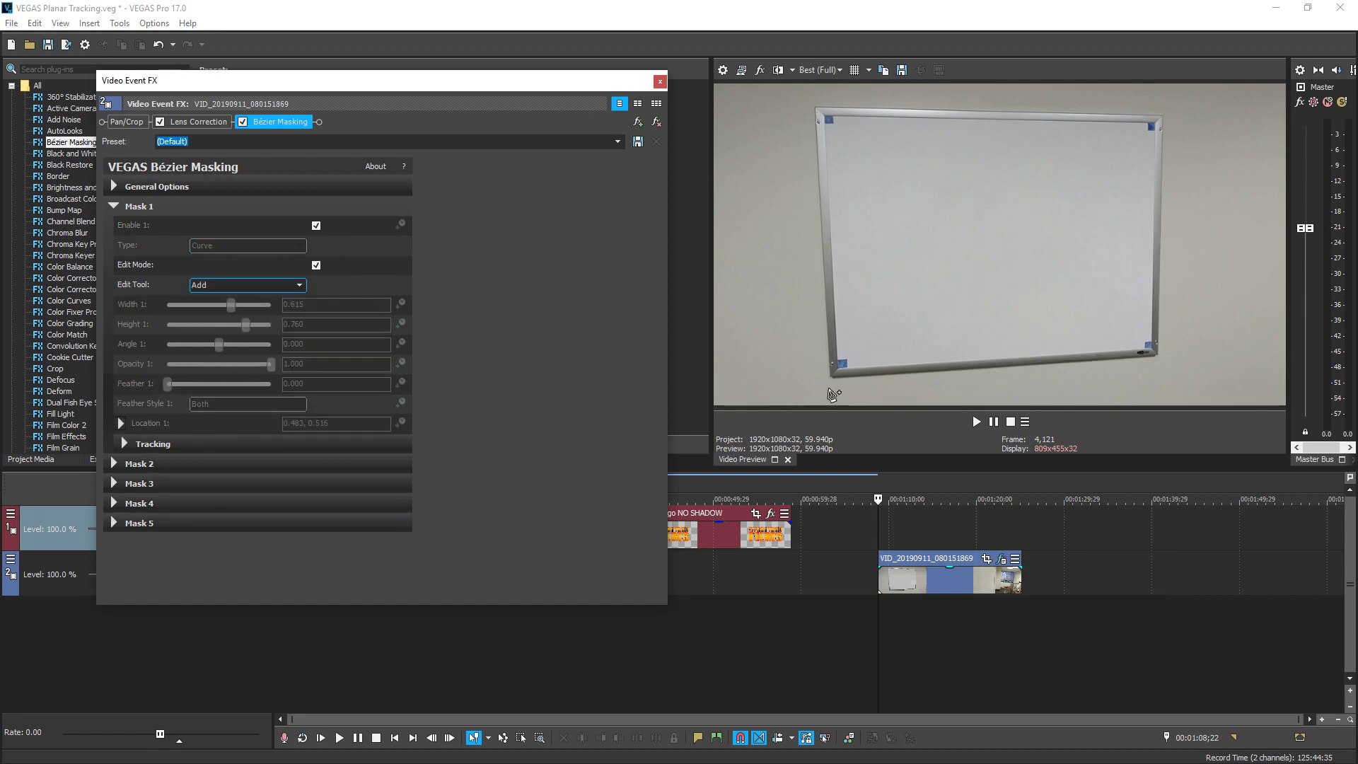
{"action": "left_click", "coordinate": [838, 369]}
{"action": "left_click", "coordinate": [824, 115]}
{"action": "left_click", "coordinate": [1156, 123]}
{"action": "left_click", "coordinate": [1153, 348]}
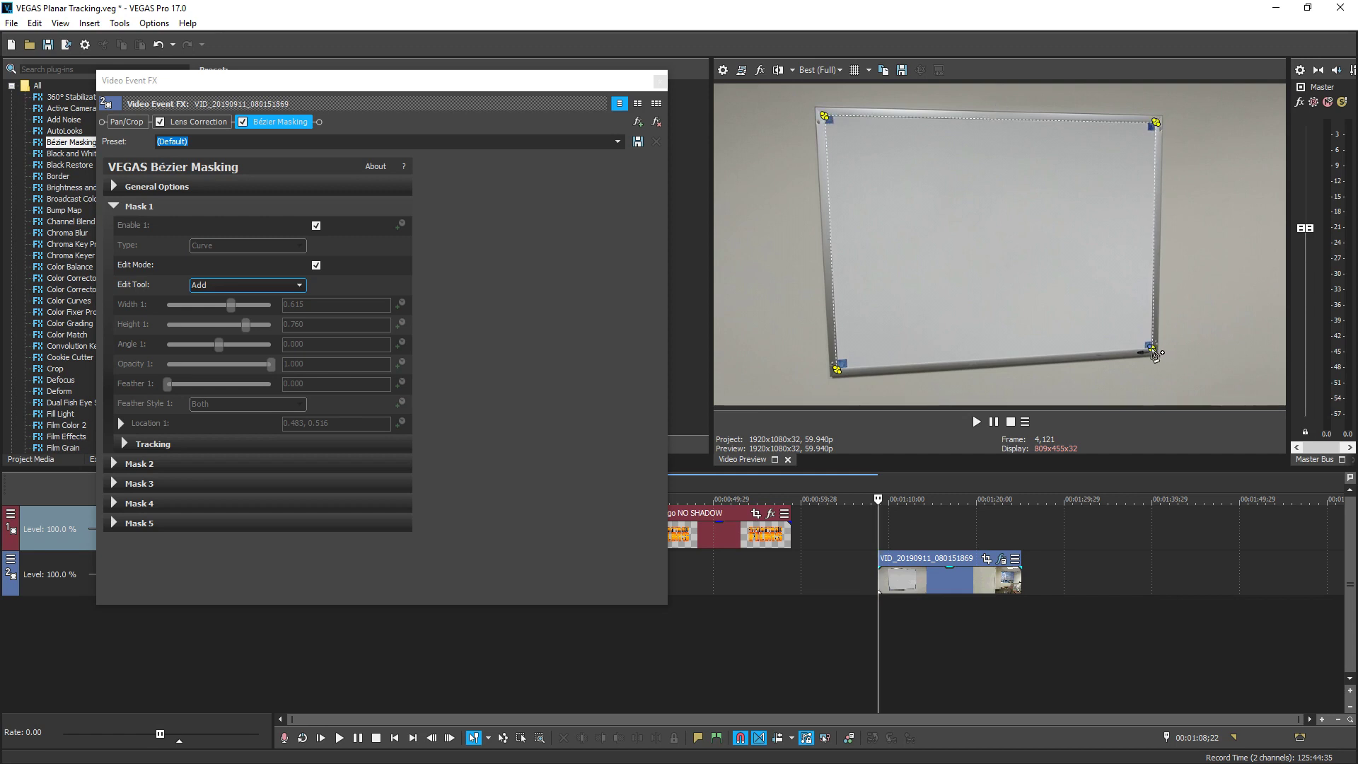
{"action": "left_click", "coordinate": [838, 369]}
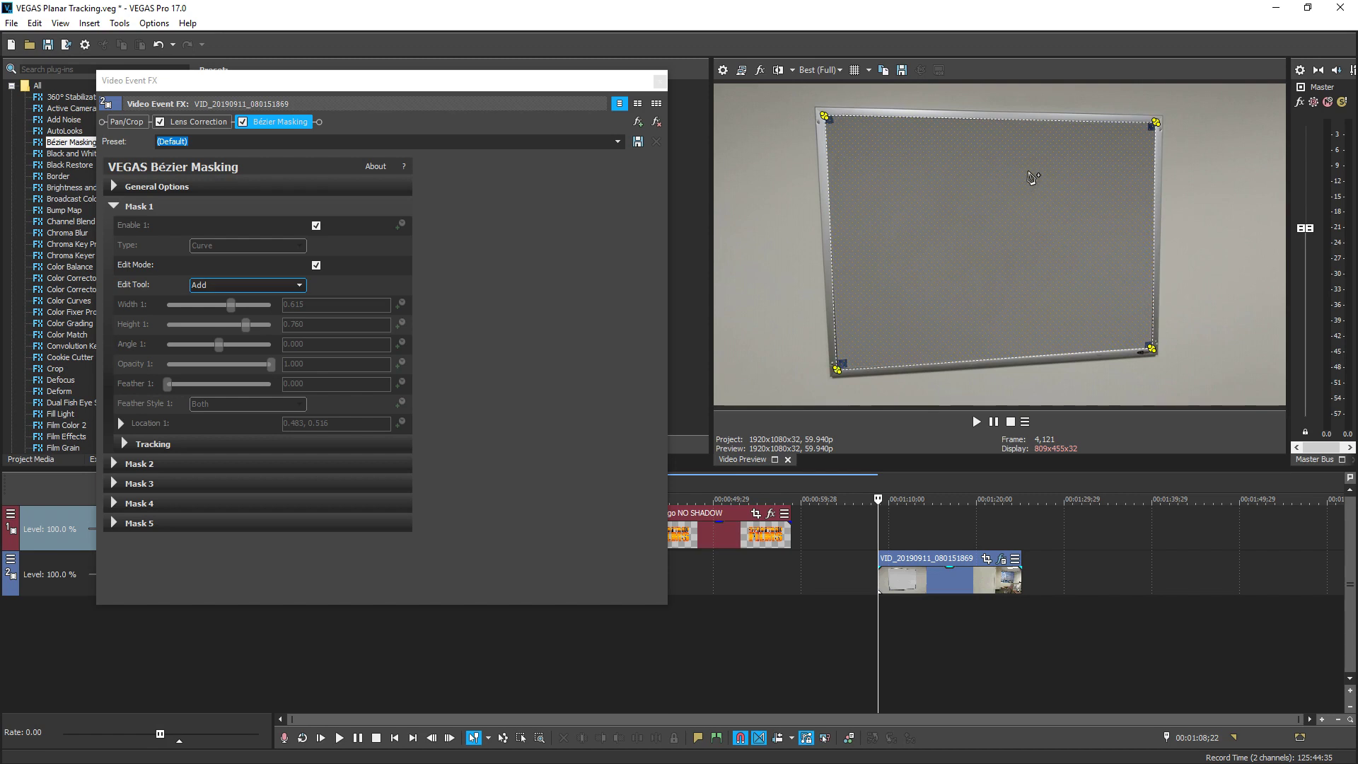
{"action": "left_click", "coordinate": [316, 266]}
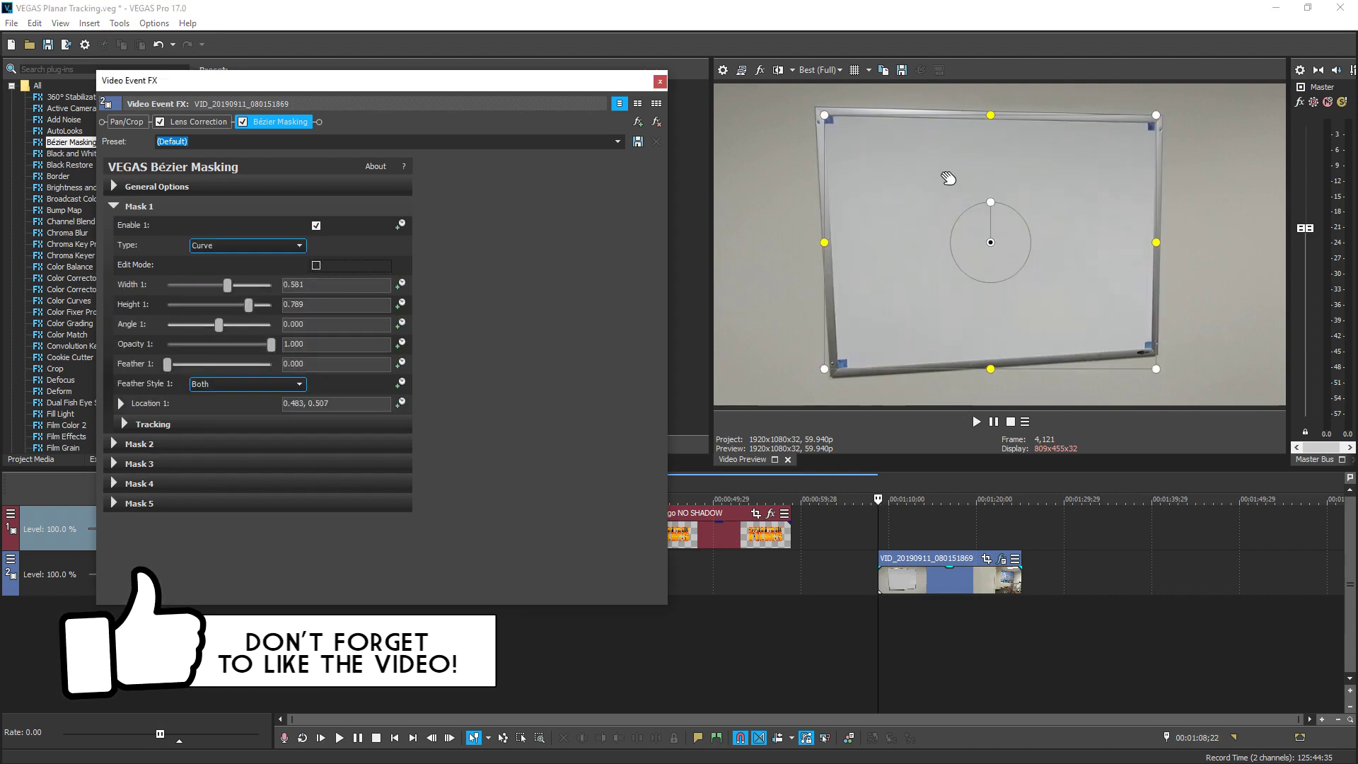
Run tracking for Mask 1 with High precision, Shape & Location mode and a keyframe interval of 1
{"action": "left_click", "coordinate": [131, 424]}
{"action": "left_click", "coordinate": [135, 444]}
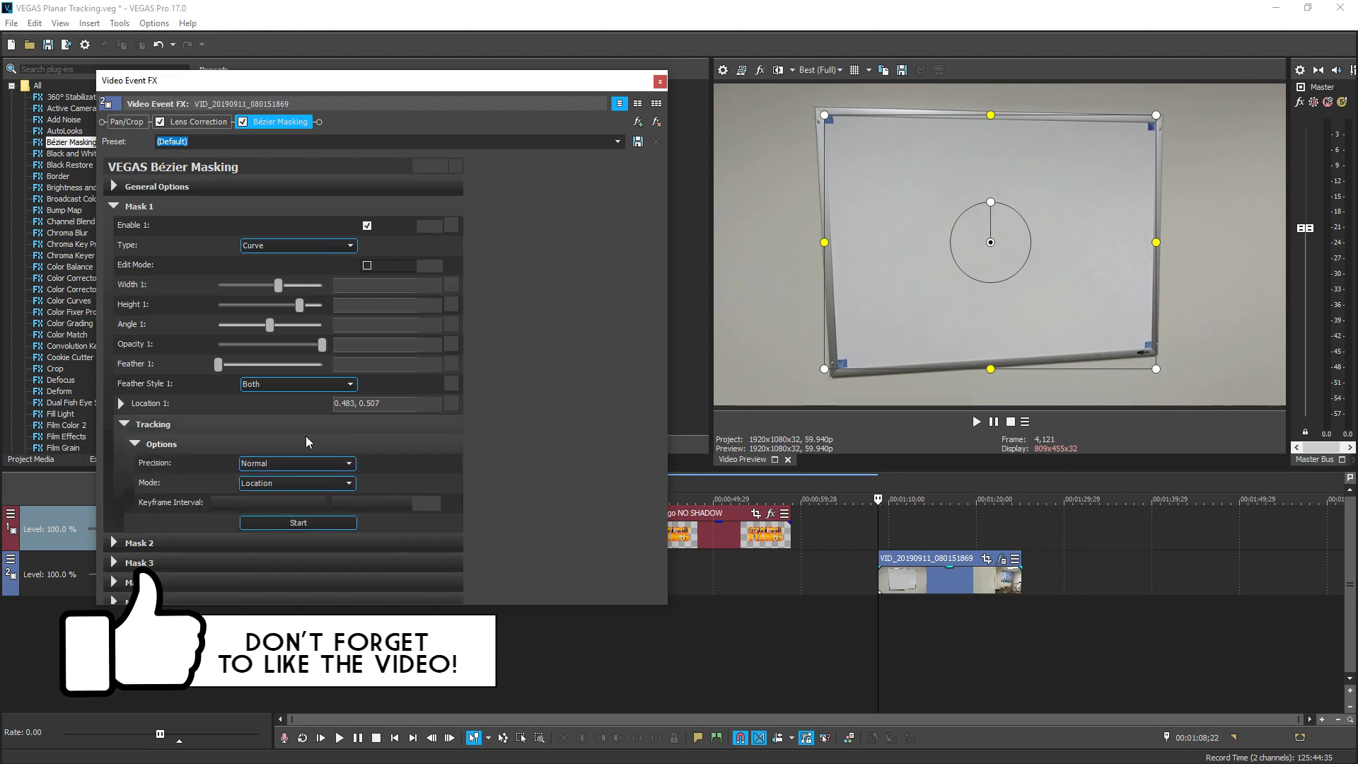
{"action": "scroll", "coordinate": [497, 412], "scroll_direction": "down", "scroll_amount": 1}
{"action": "left_click", "coordinate": [339, 451]}
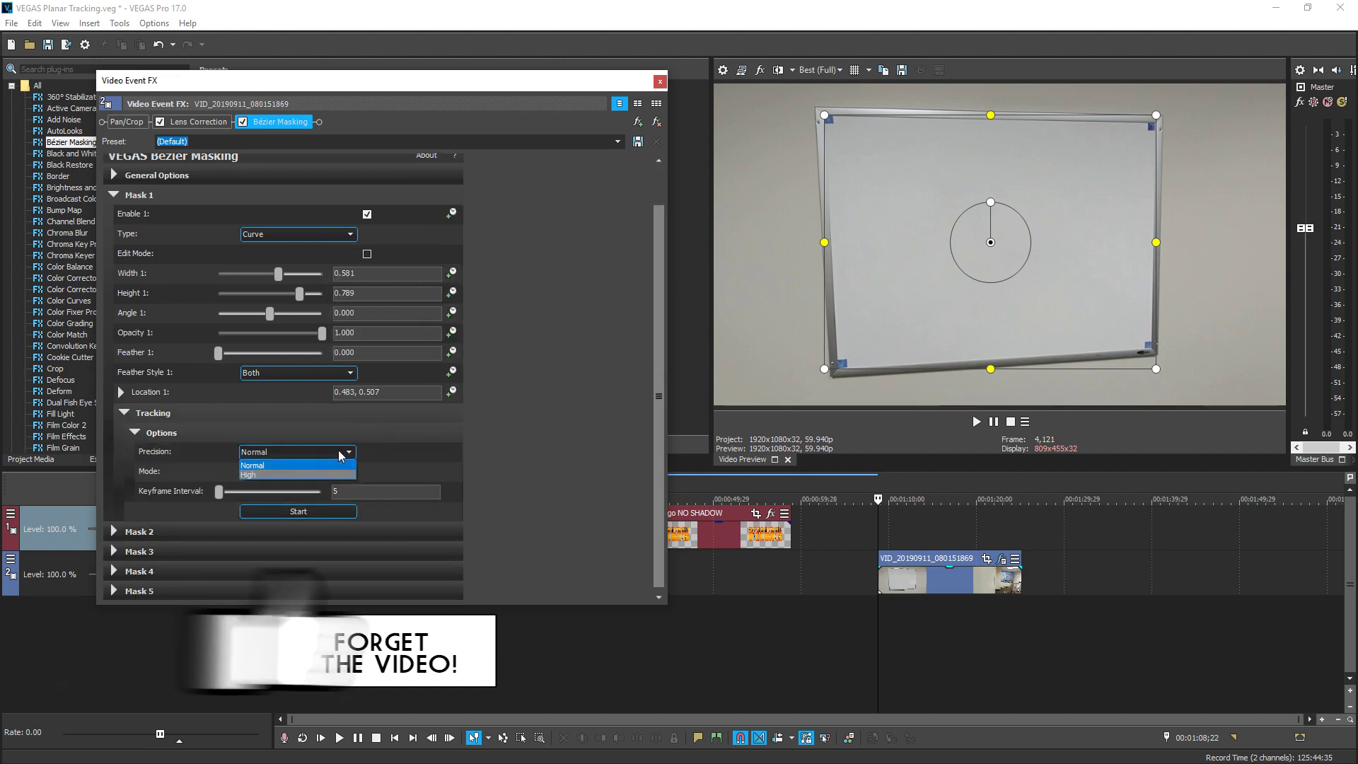
{"action": "left_click", "coordinate": [305, 474]}
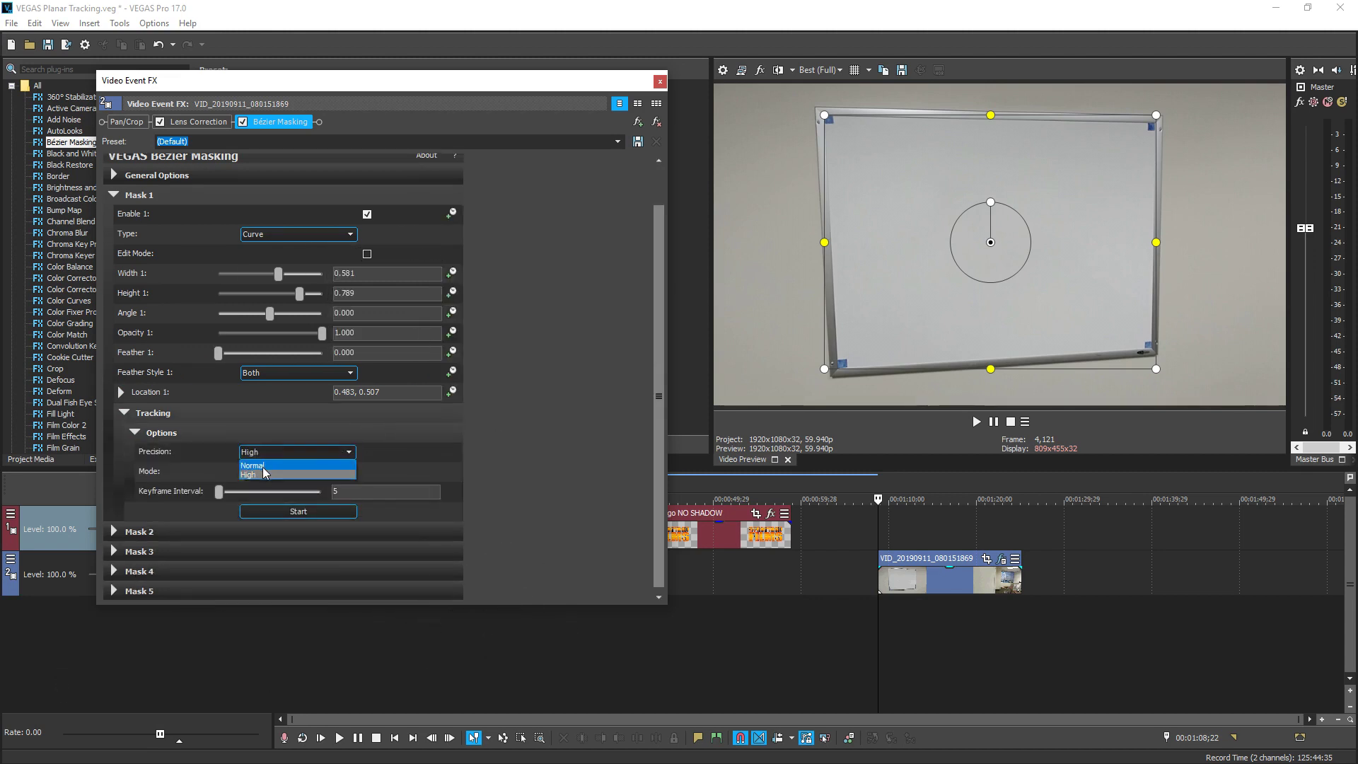
{"action": "left_click", "coordinate": [261, 475]}
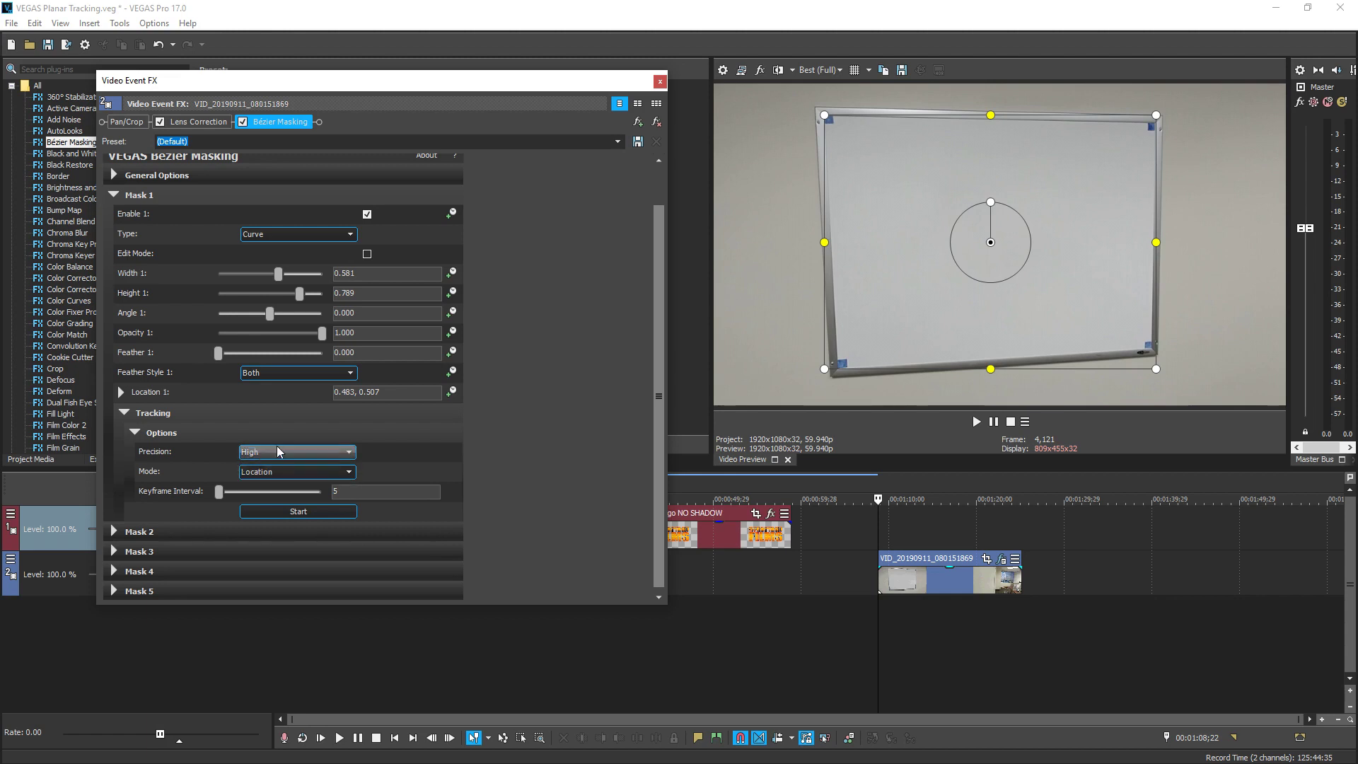
{"action": "left_click", "coordinate": [308, 471]}
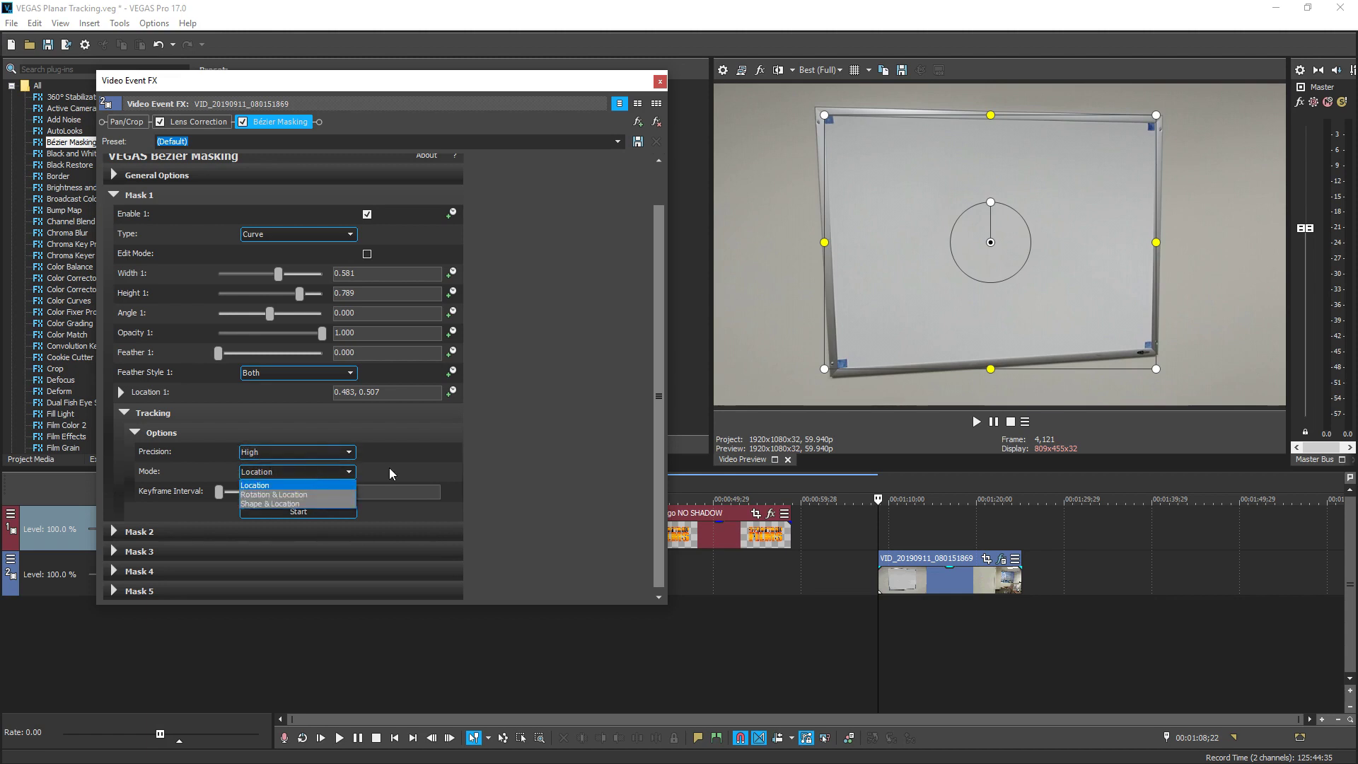
{"action": "left_click", "coordinate": [292, 504]}
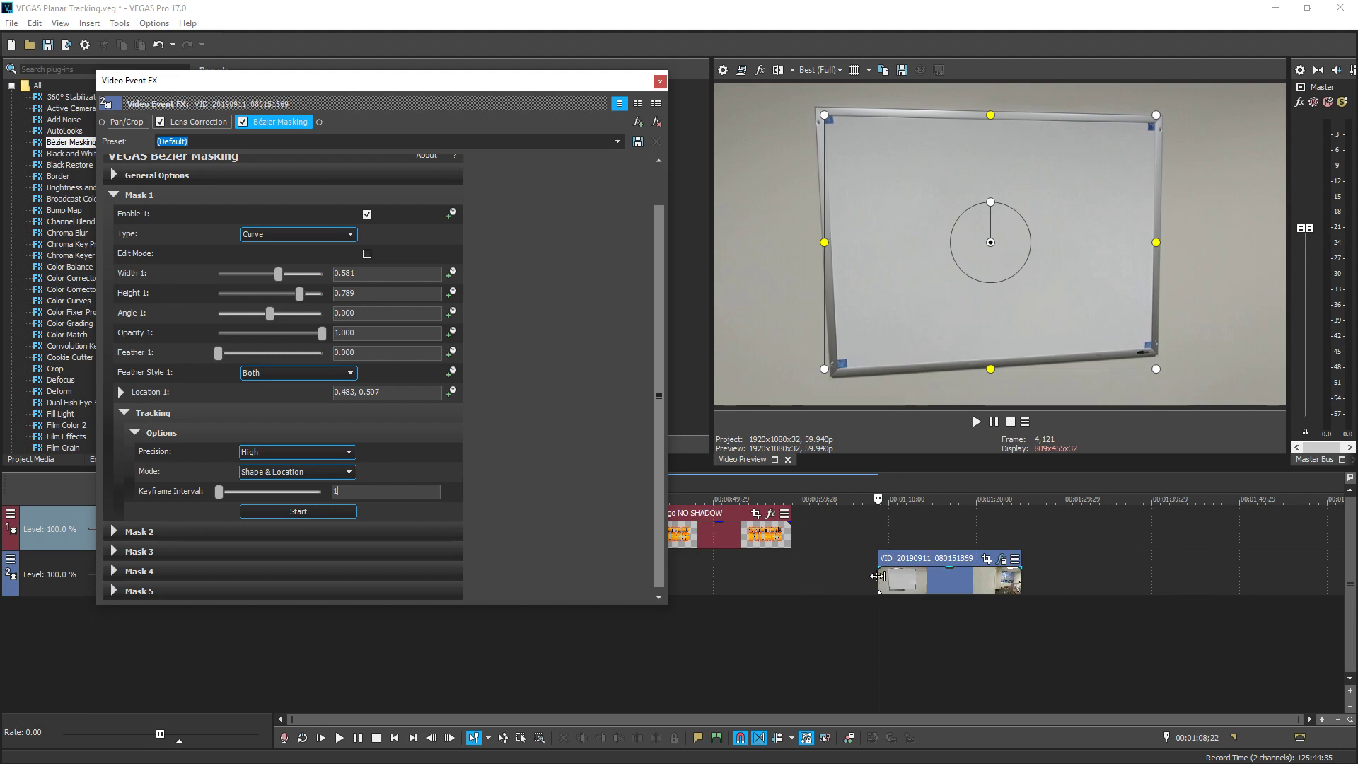
{"action": "left_click", "coordinate": [317, 516]}
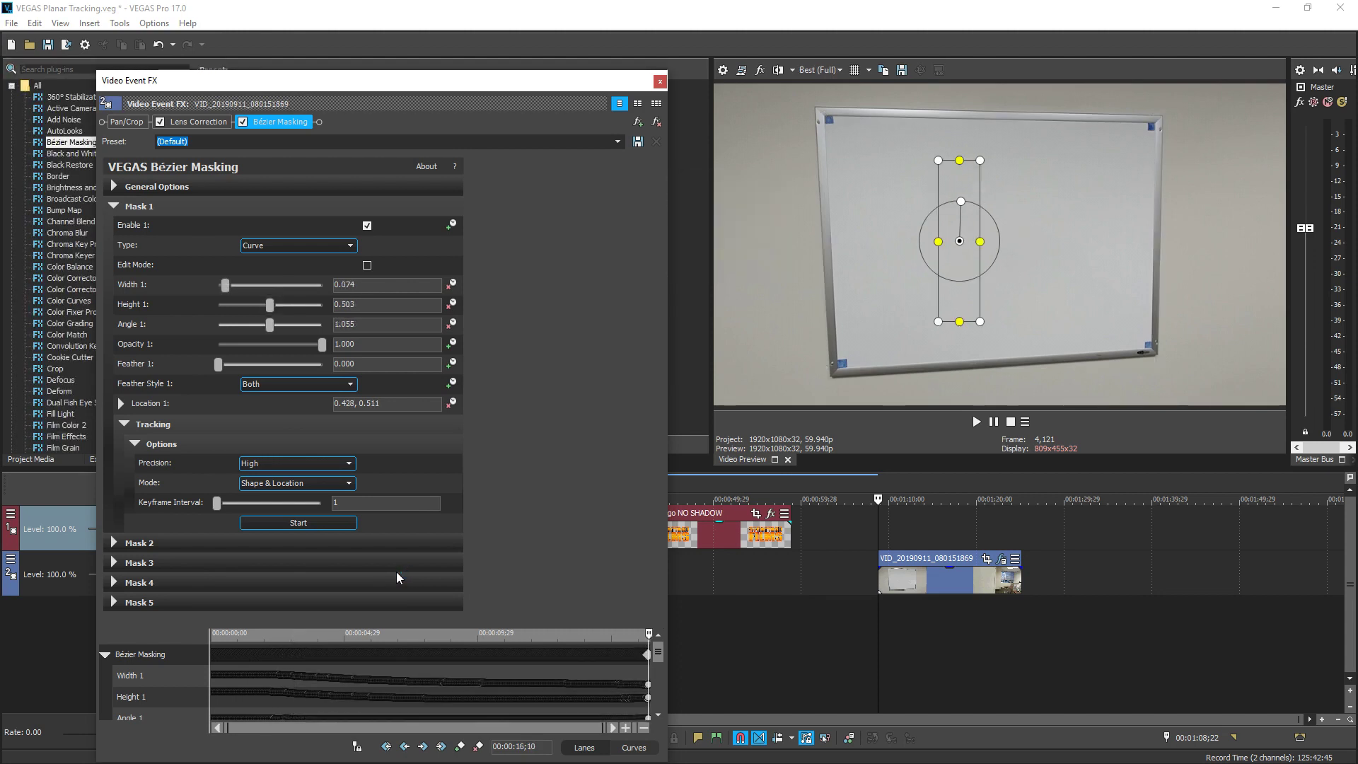
Sync the mask's keyframe cursor with the timeline cursor, check the tracked mask at the clip start and close the effect settings
{"action": "left_click_drag", "start_coordinate": [510, 80], "coordinate": [559, 32]}
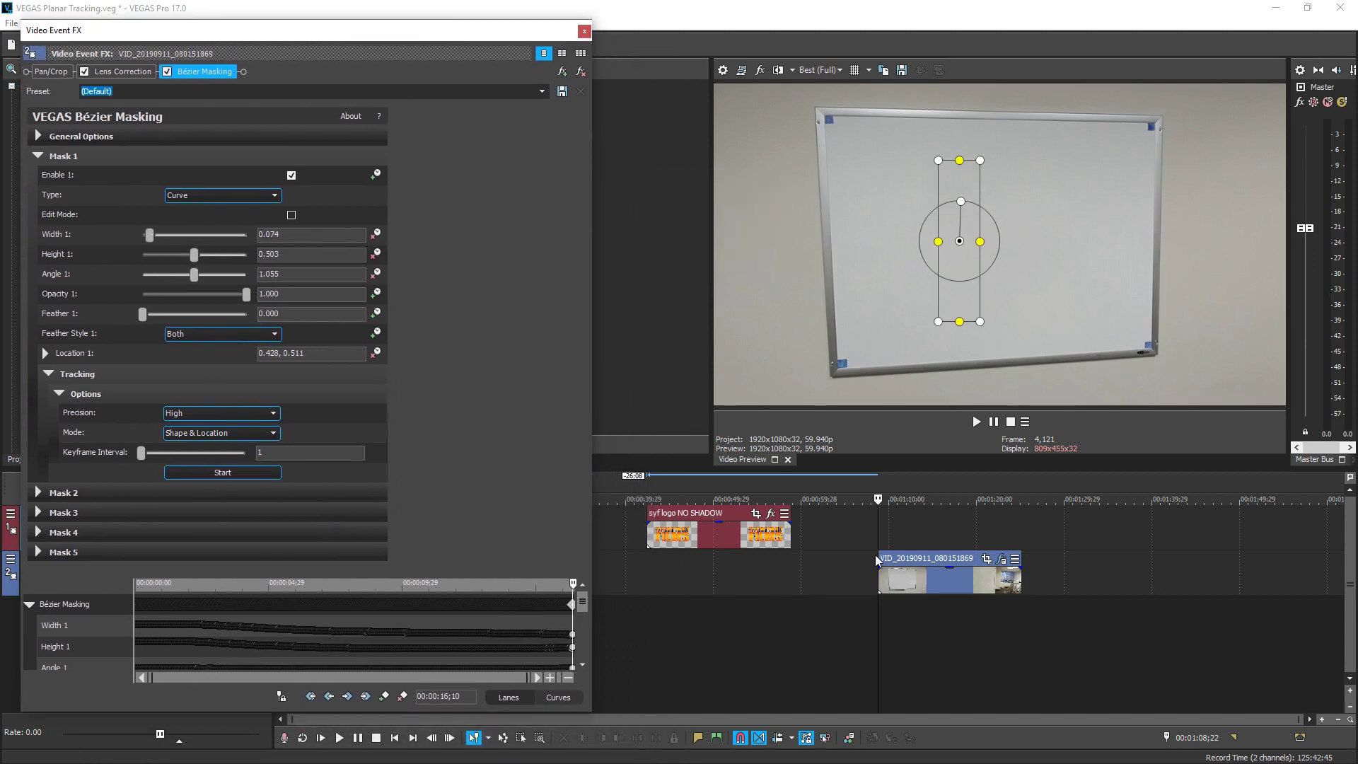
{"action": "left_click", "coordinate": [281, 697]}
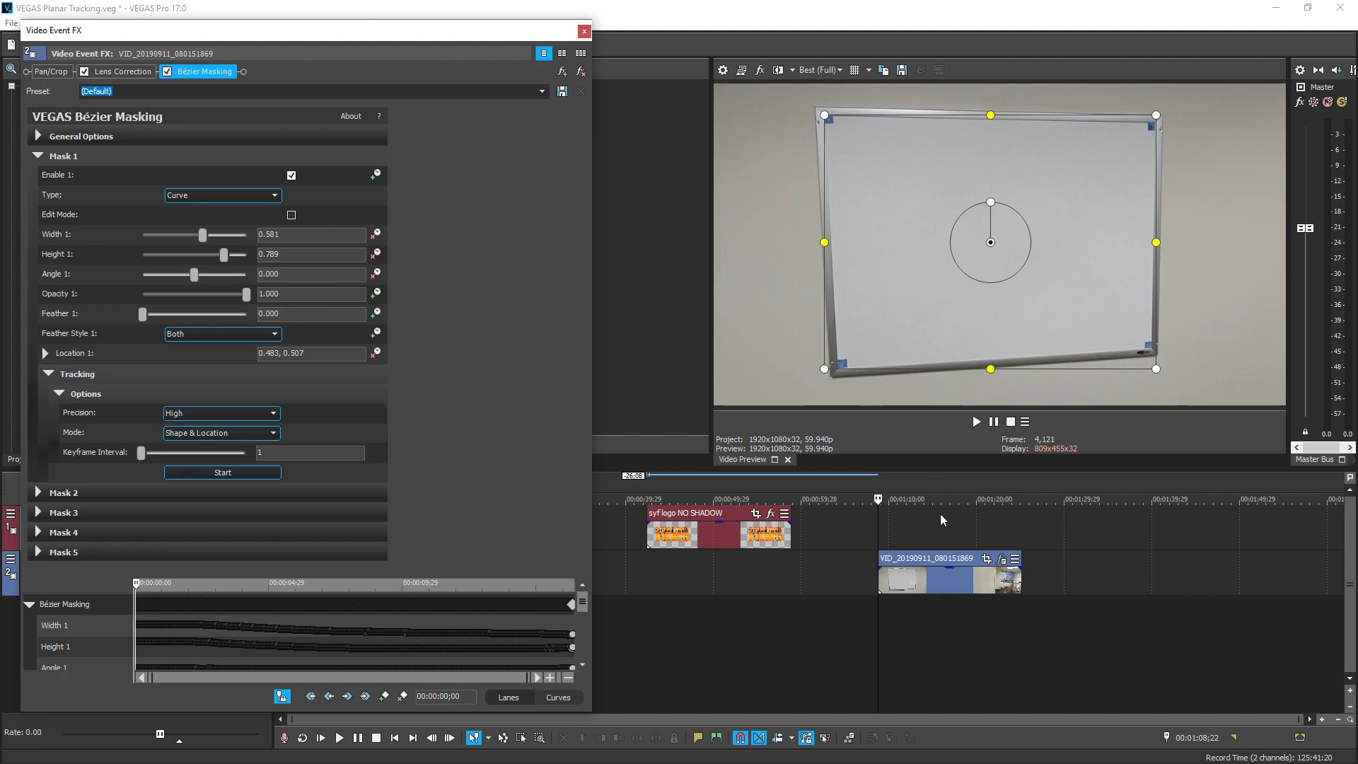
{"action": "left_click", "coordinate": [880, 522]}
{"action": "mouse_move", "coordinate": [880, 522]}
{"action": "left_mouse_down"}
{"action": "mouse_move", "coordinate": [1024, 521]}
{"action": "mouse_move", "coordinate": [874, 511]}
{"action": "left_mouse_up"}
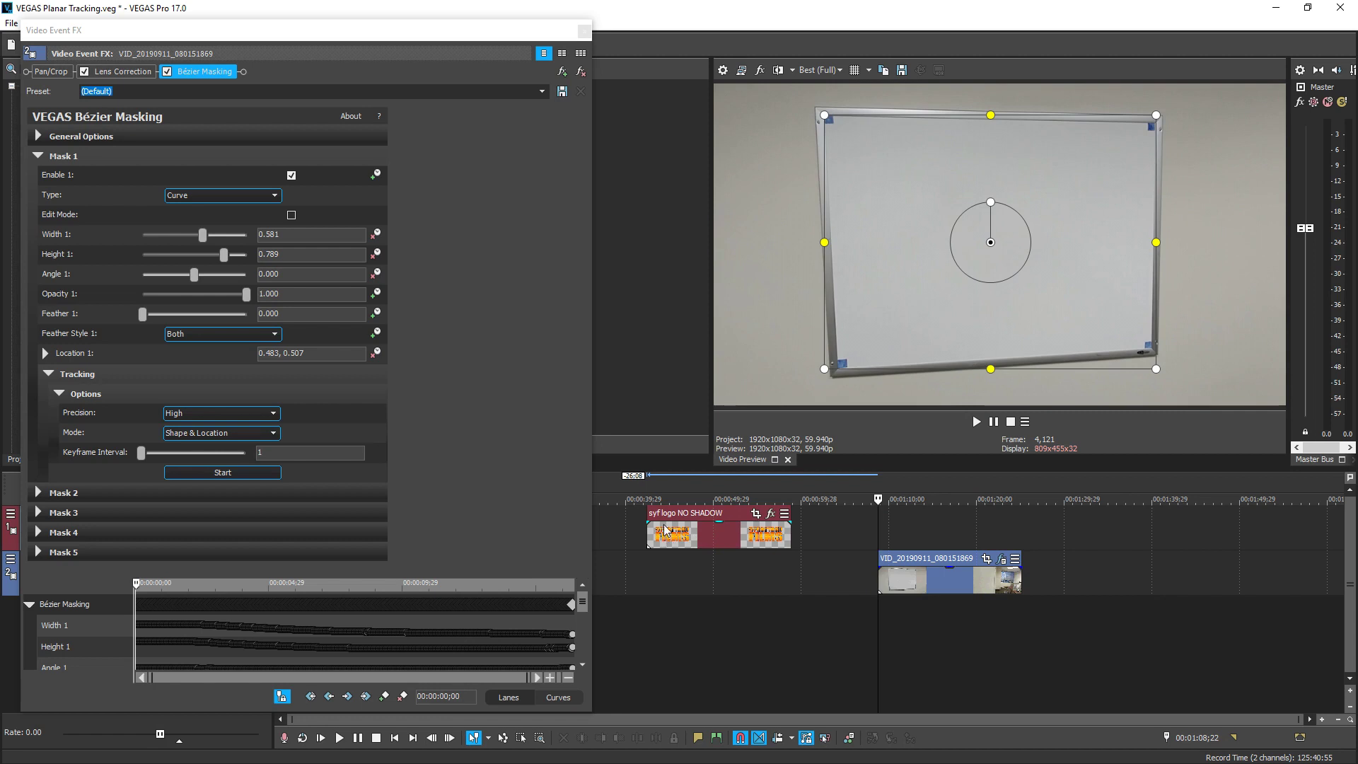
{"action": "left_click", "coordinate": [576, 29]}
Align the syf logo NO SHADOW event directly above the whiteboard video and apply the default Picture In Picture effect to it
{"action": "left_click_drag", "start_coordinate": [682, 534], "coordinate": [913, 534]}
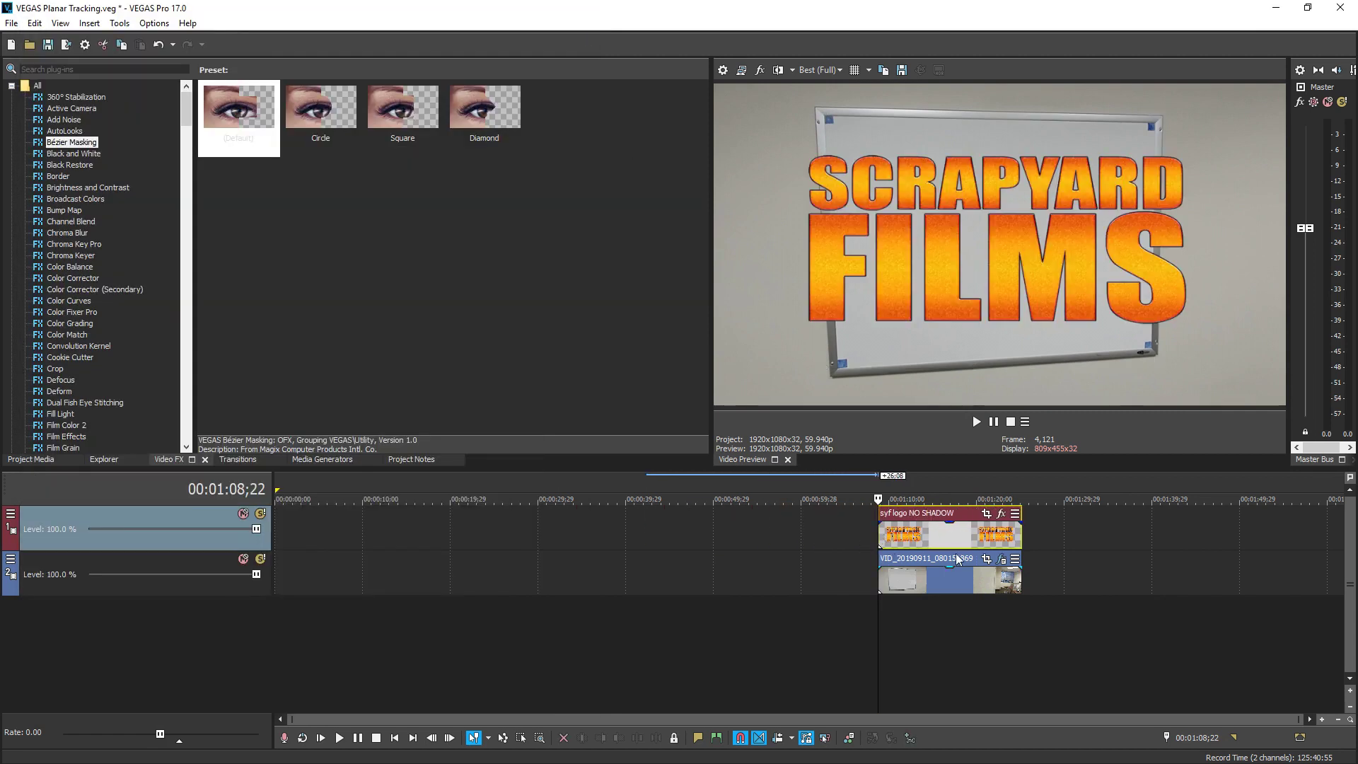
{"action": "left_click", "coordinate": [113, 187]}
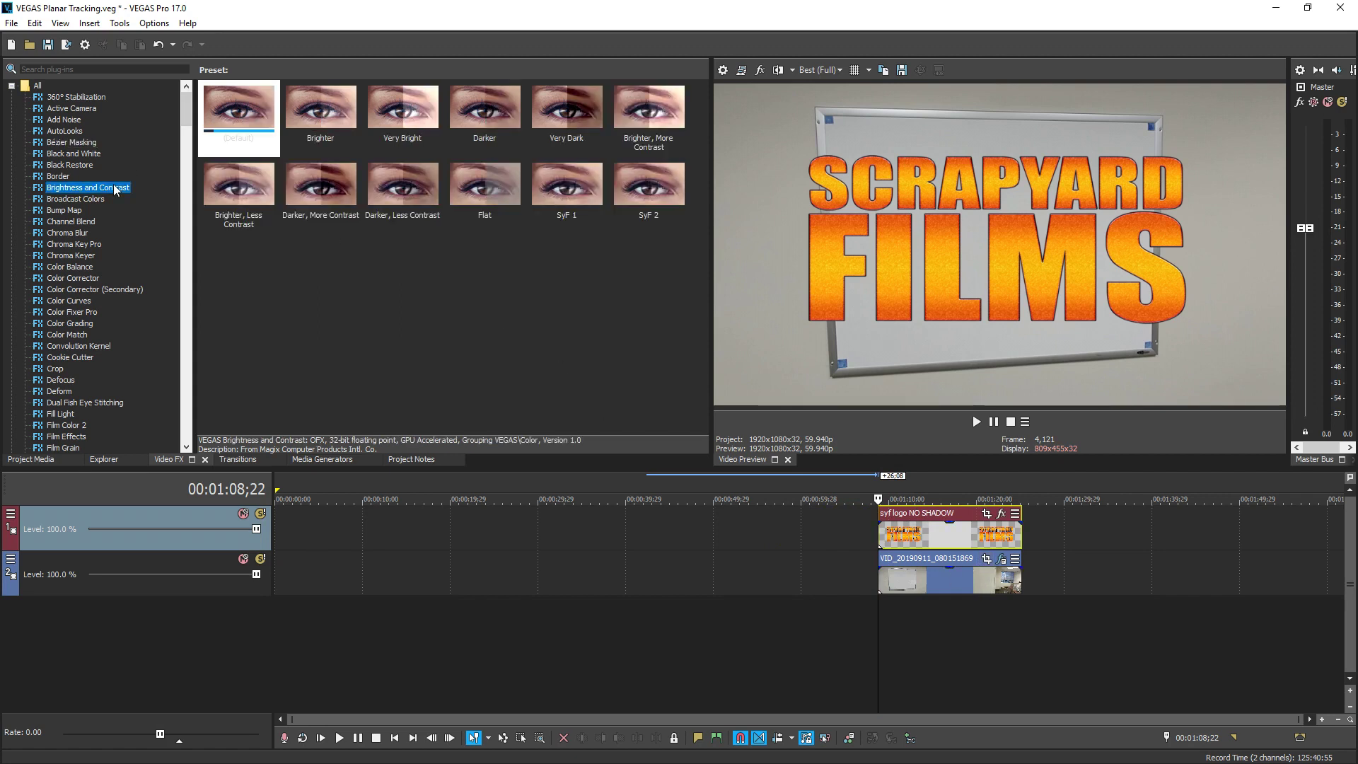
{"action": "key", "text": "p"}
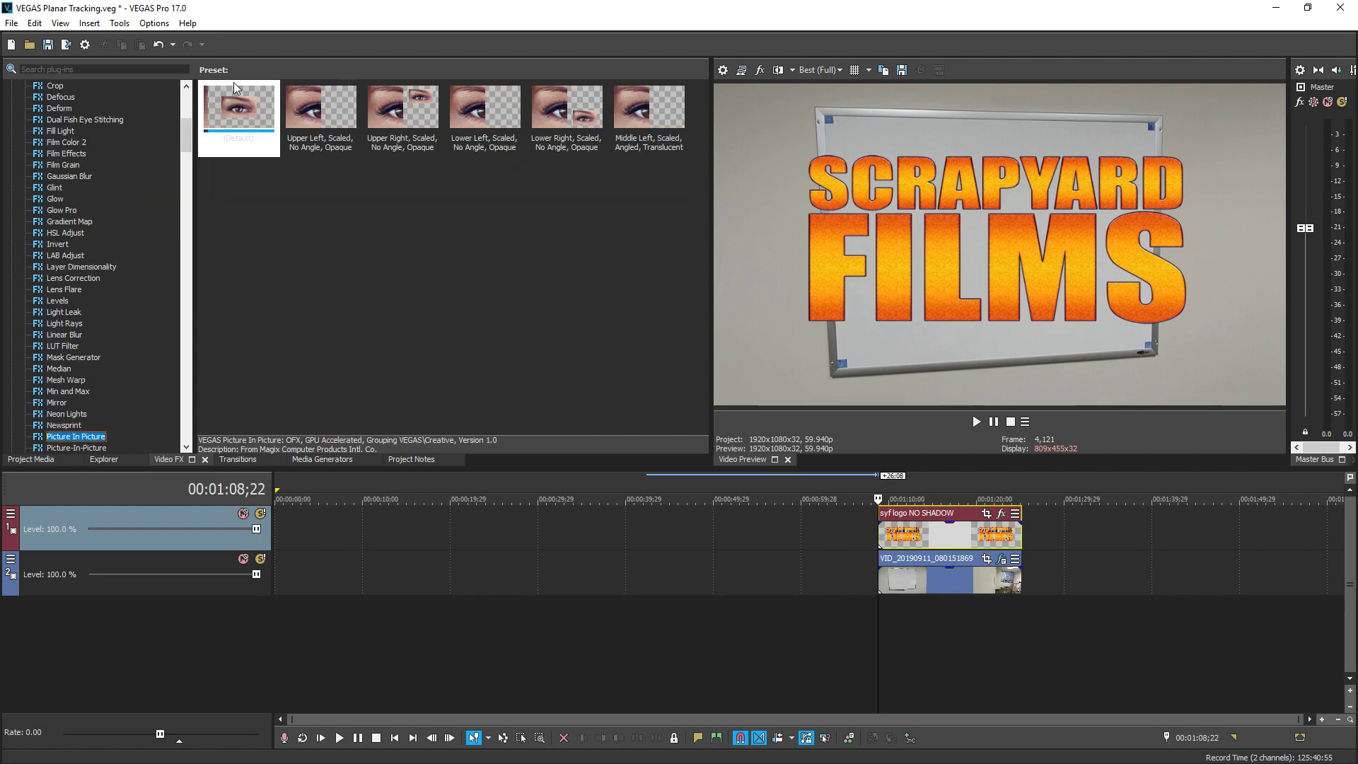
{"action": "left_click_drag", "start_coordinate": [232, 107], "coordinate": [948, 541]}
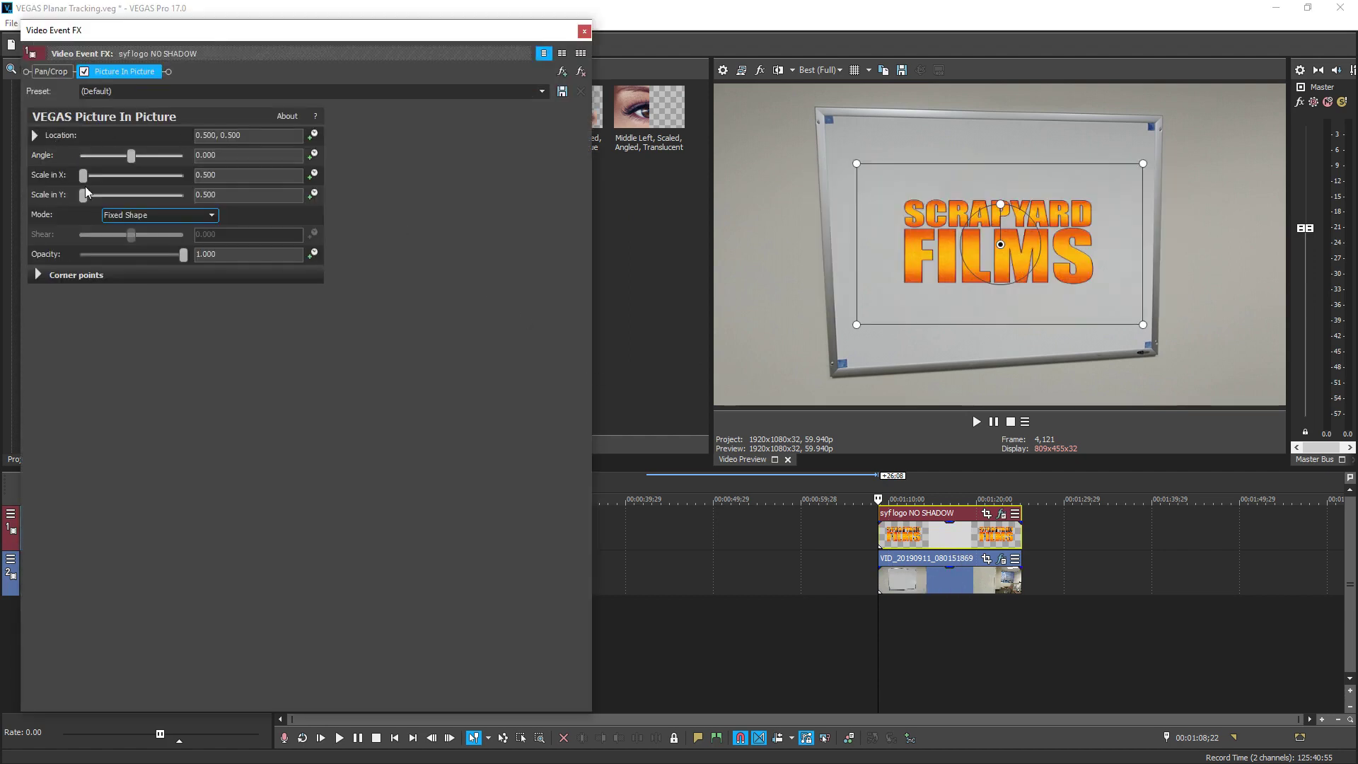
Set the logo's Picture In Picture mode to Free Form and close the effect settings
{"action": "left_click", "coordinate": [147, 215]}
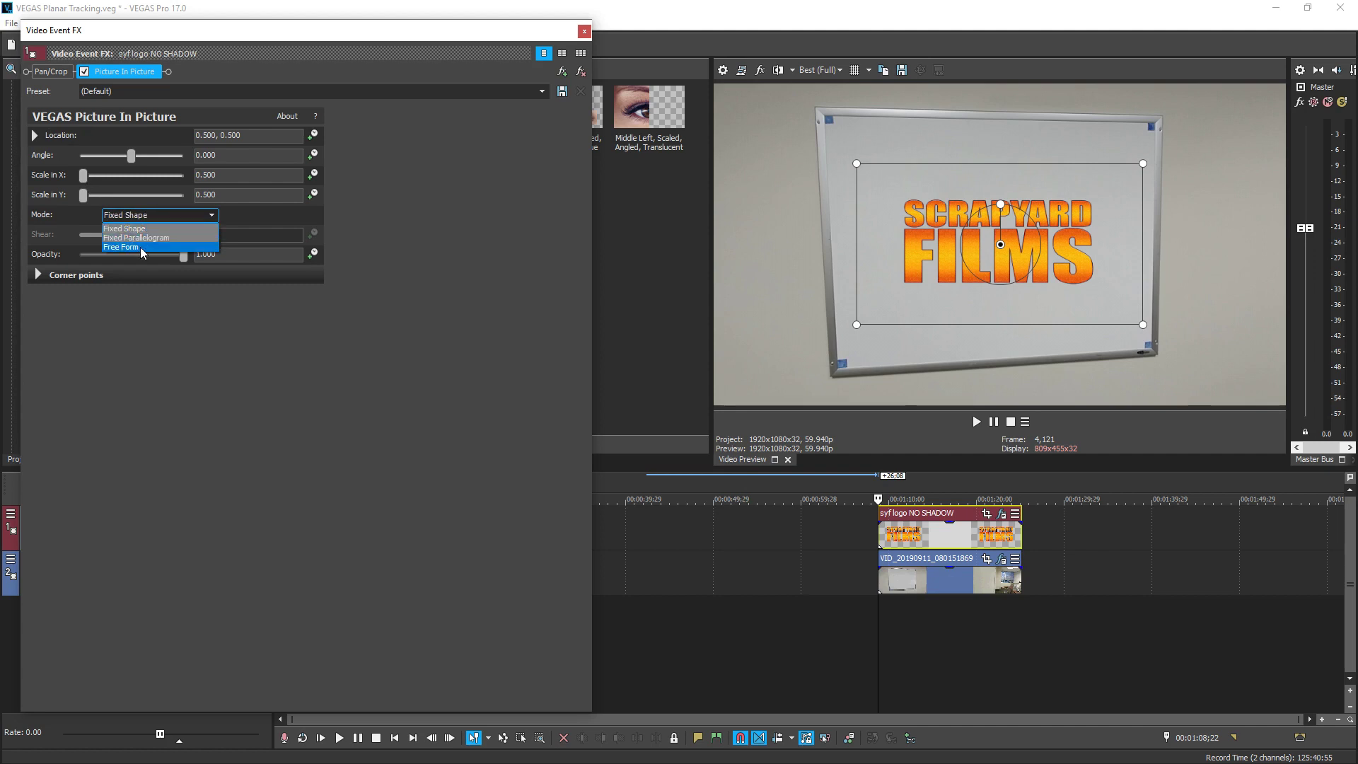
{"action": "left_click", "coordinate": [137, 248]}
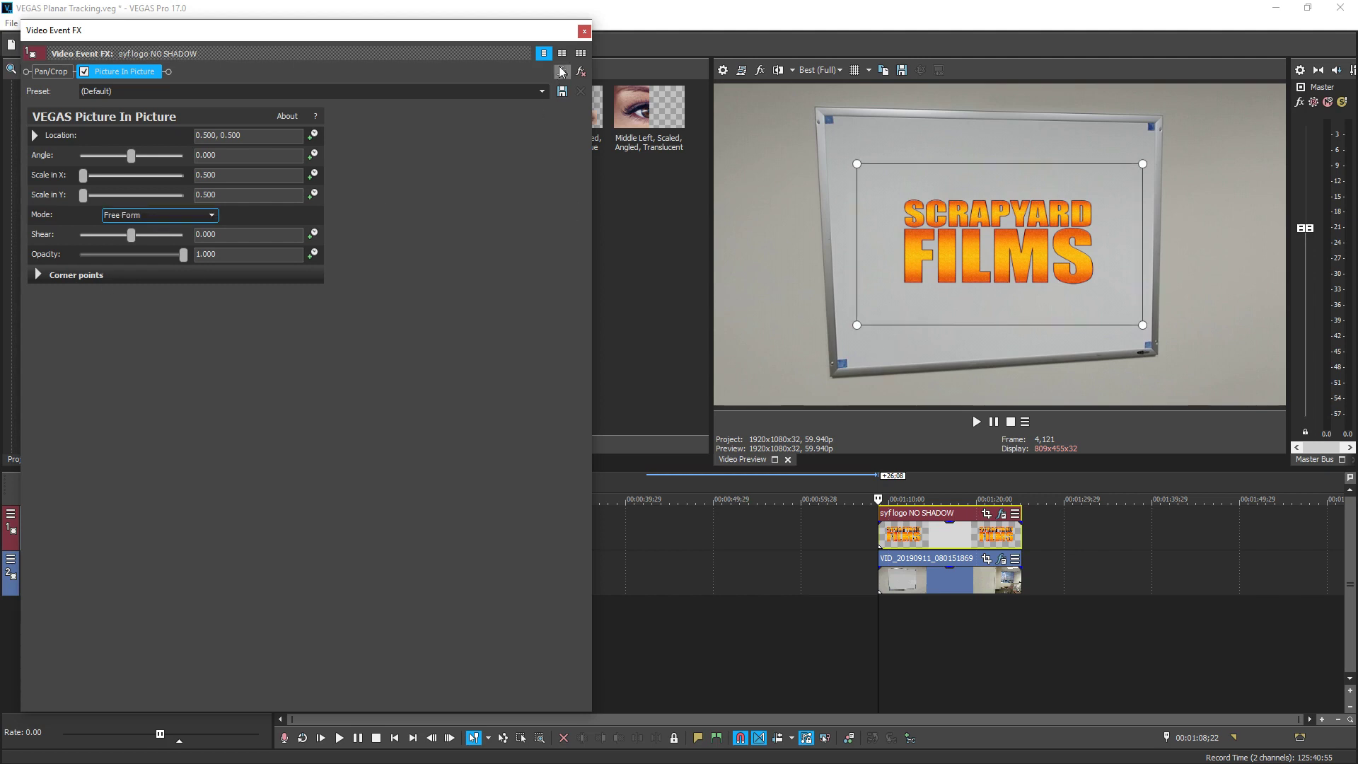
{"action": "left_click", "coordinate": [584, 33]}
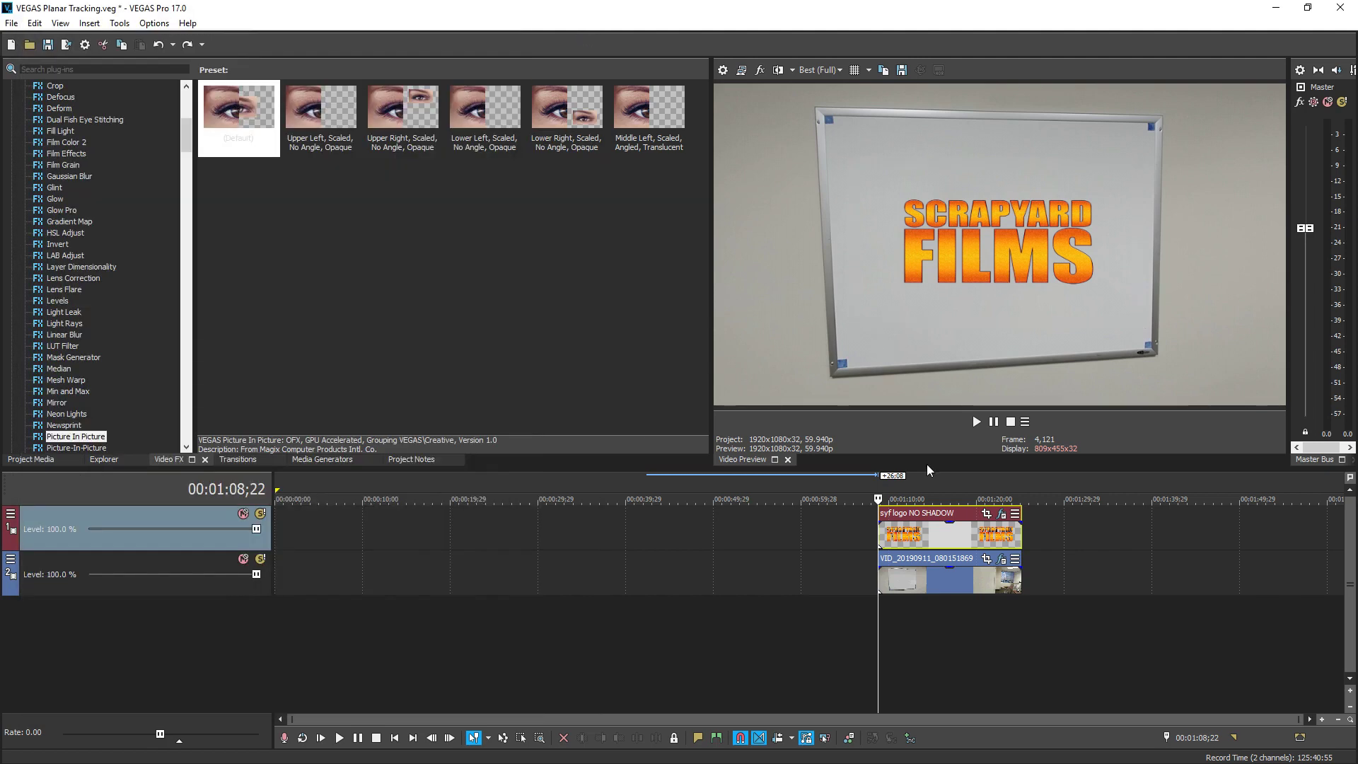
Copy the motion track from the whiteboard video to the syf logo NO SHADOW event's Picture In Picture effect with Copy Motion Track to PiP
{"action": "left_click", "coordinate": [881, 576]}
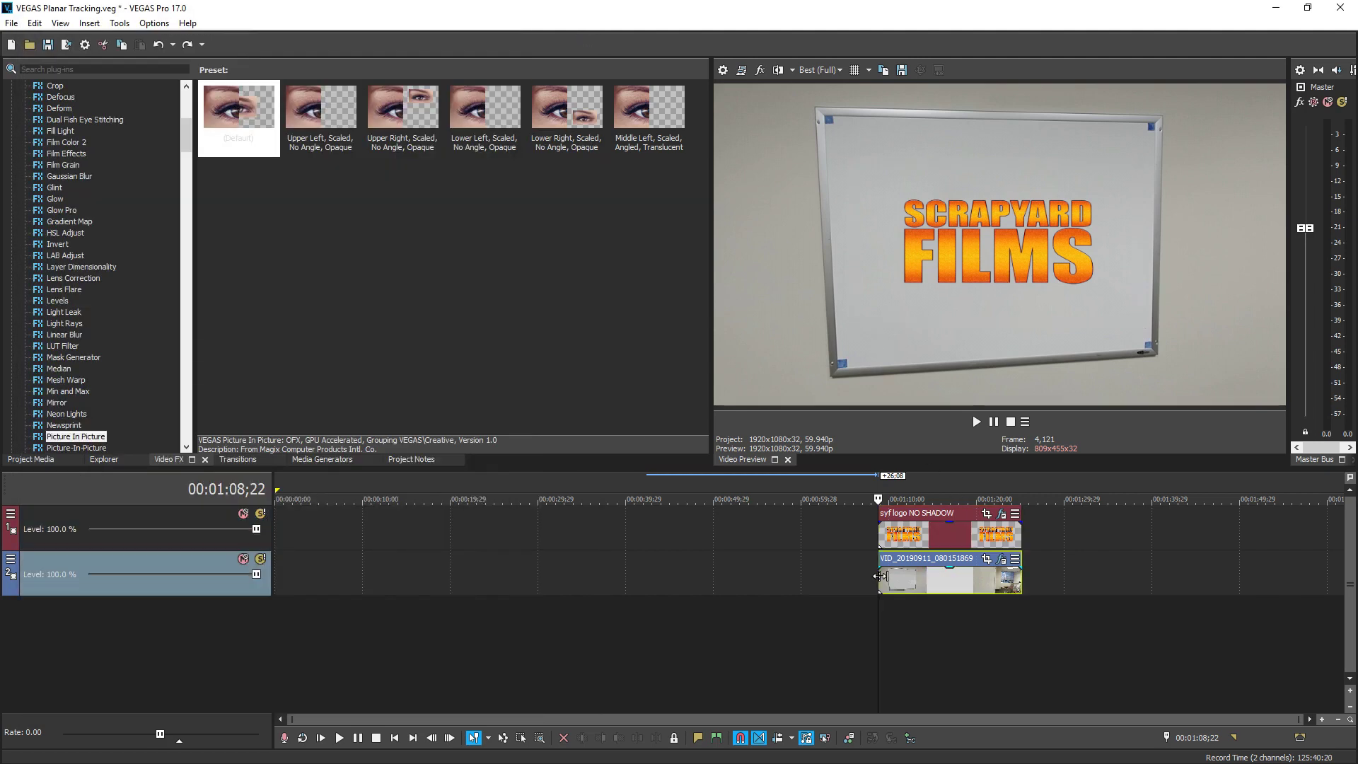
{"action": "left_click", "coordinate": [884, 536], "text": "ctrl"}
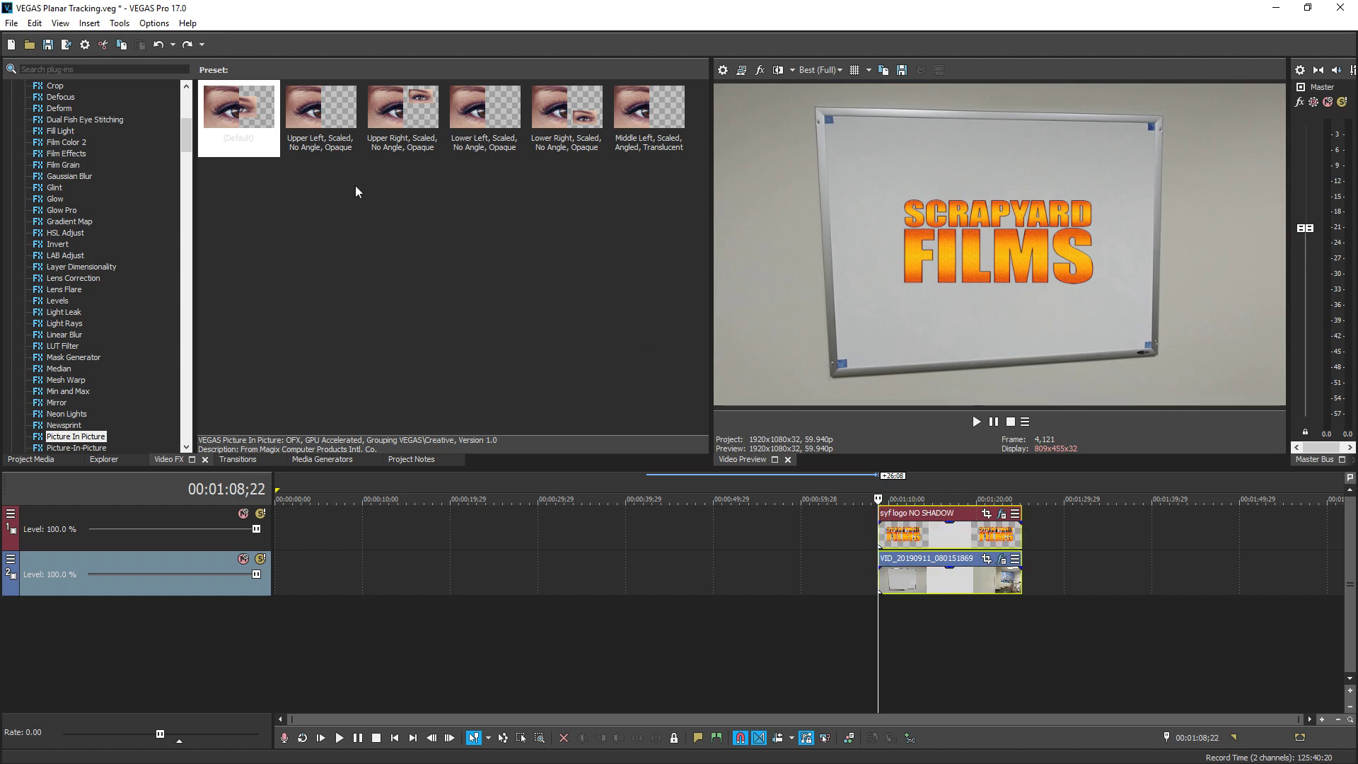
{"action": "left_click", "coordinate": [120, 24]}
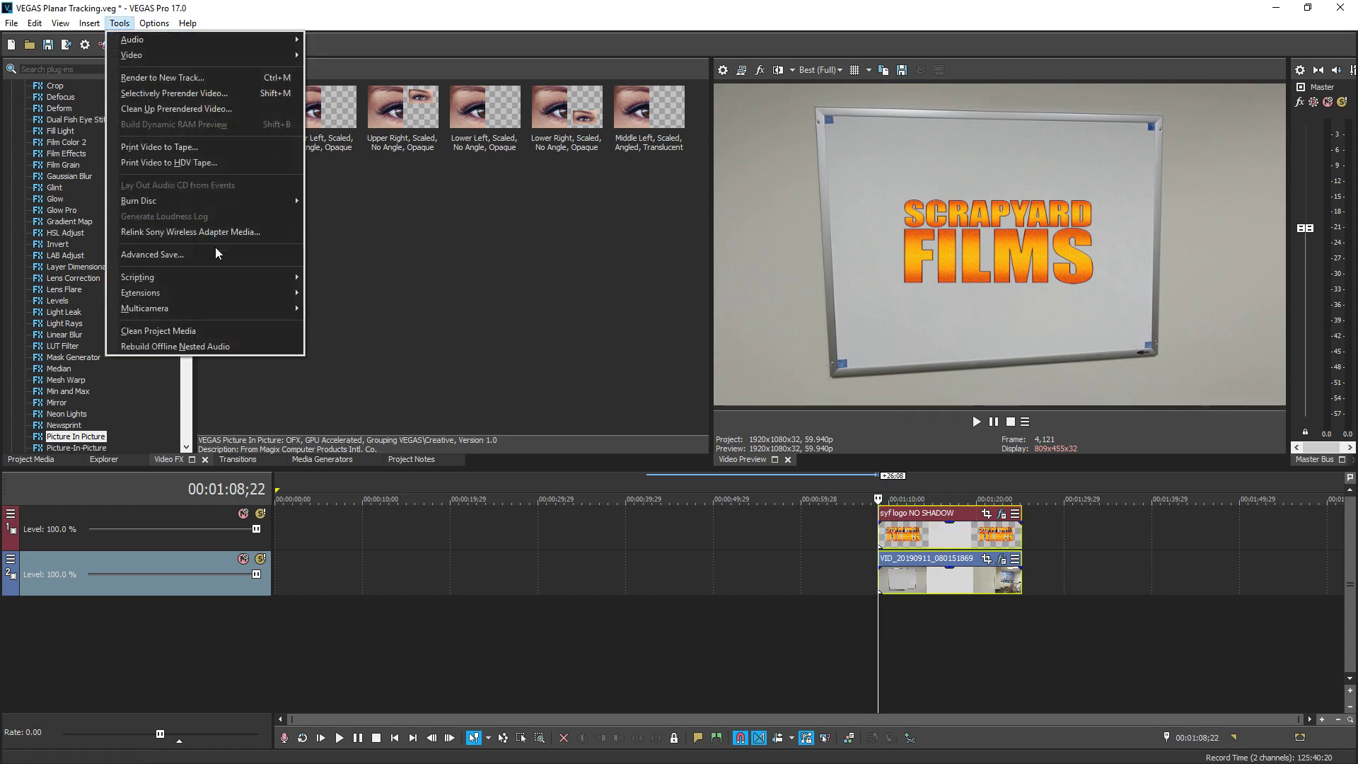
{"action": "mouse_move", "coordinate": [253, 290]}
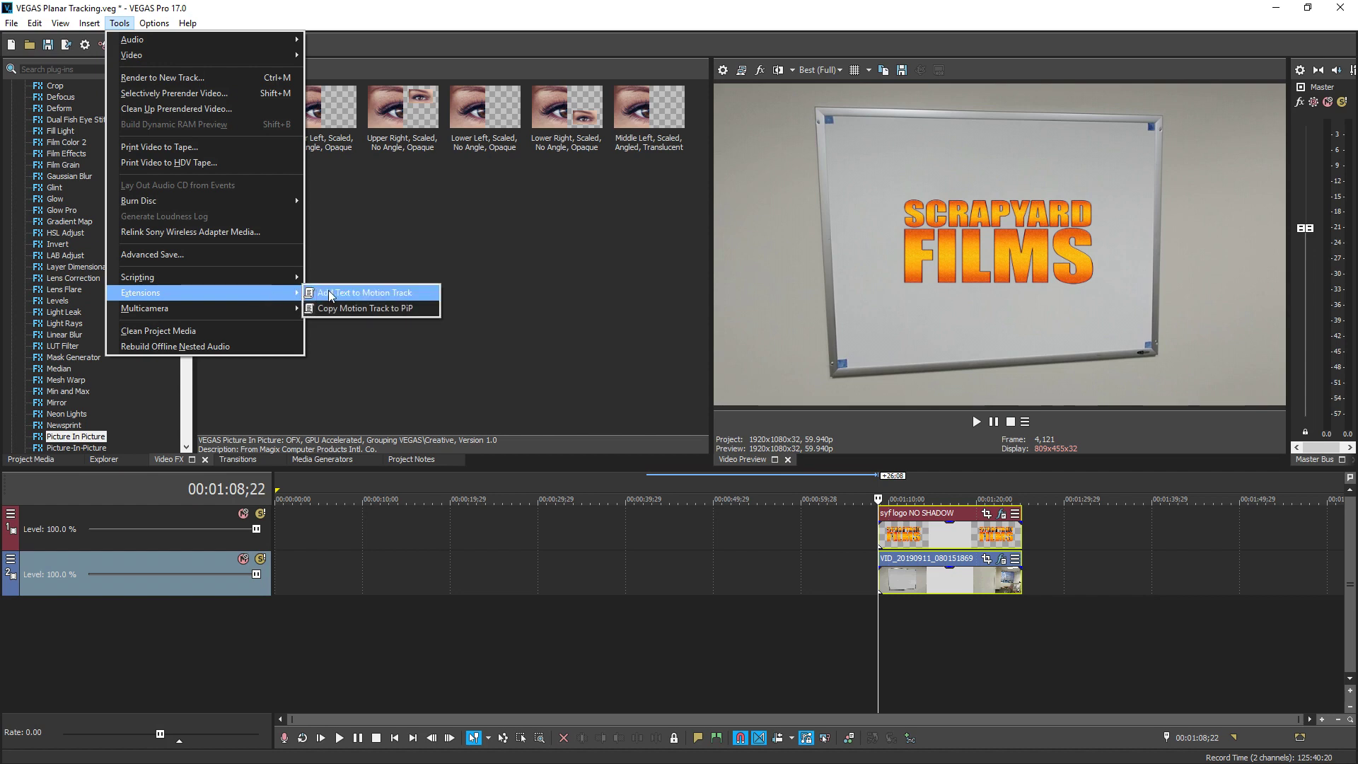
{"action": "left_click", "coordinate": [361, 310]}
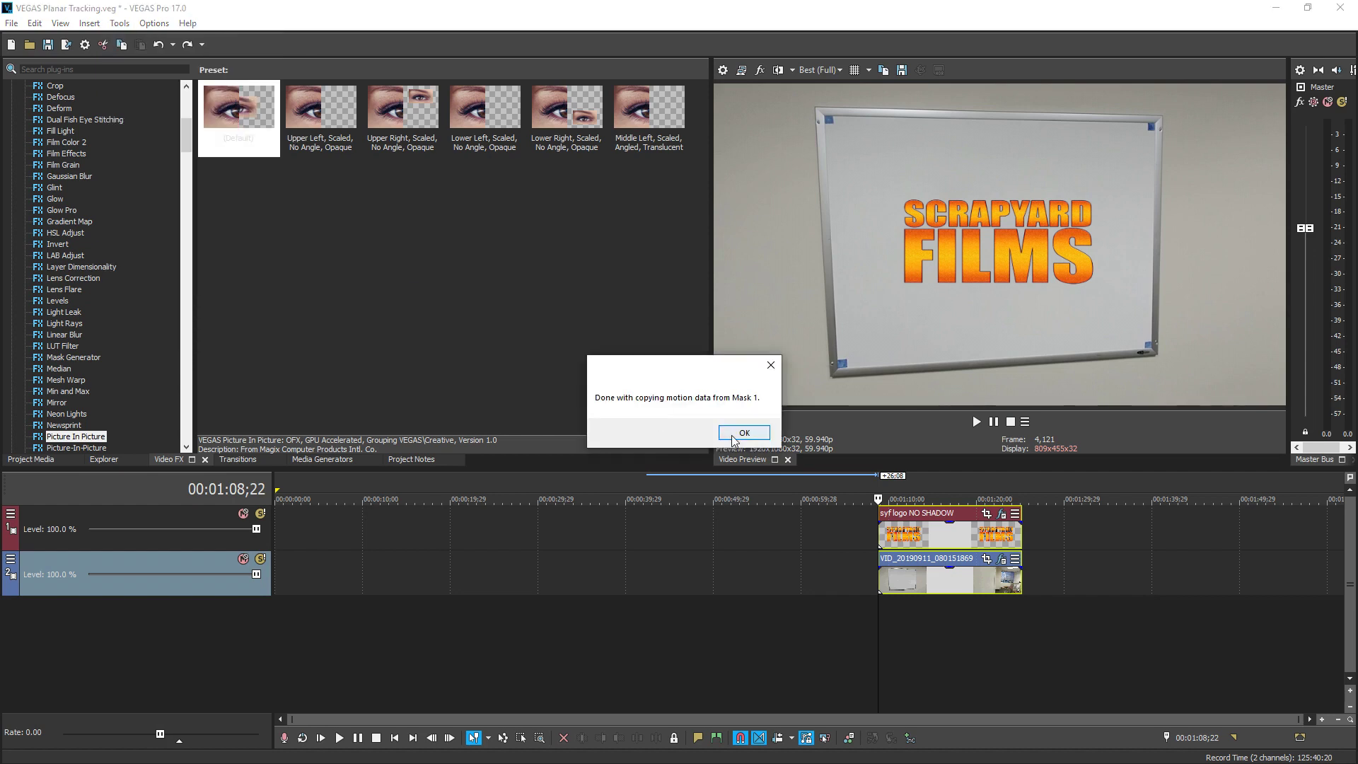
{"action": "left_click", "coordinate": [736, 432]}
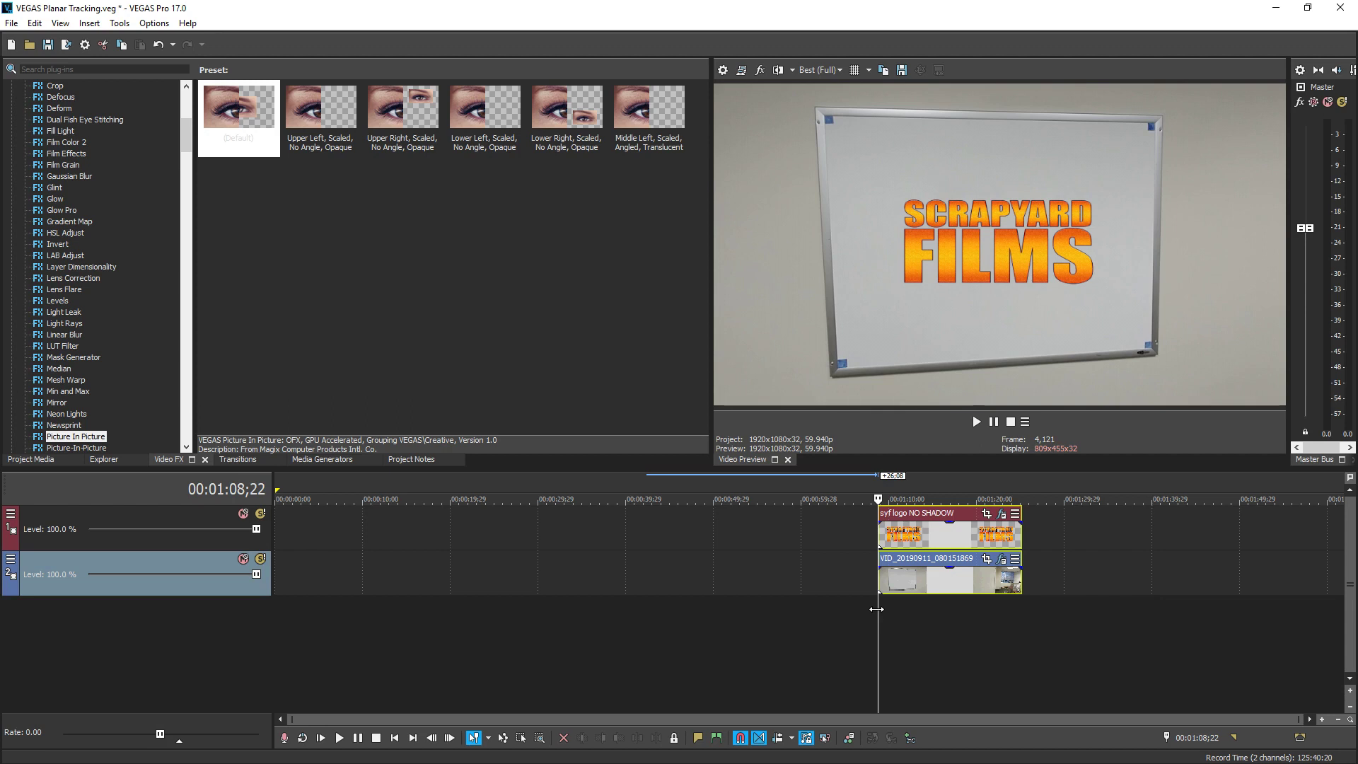
Play the clip from its start to check how the logo follows the whiteboard, and return to the clip's start
{"action": "key", "text": "l"}
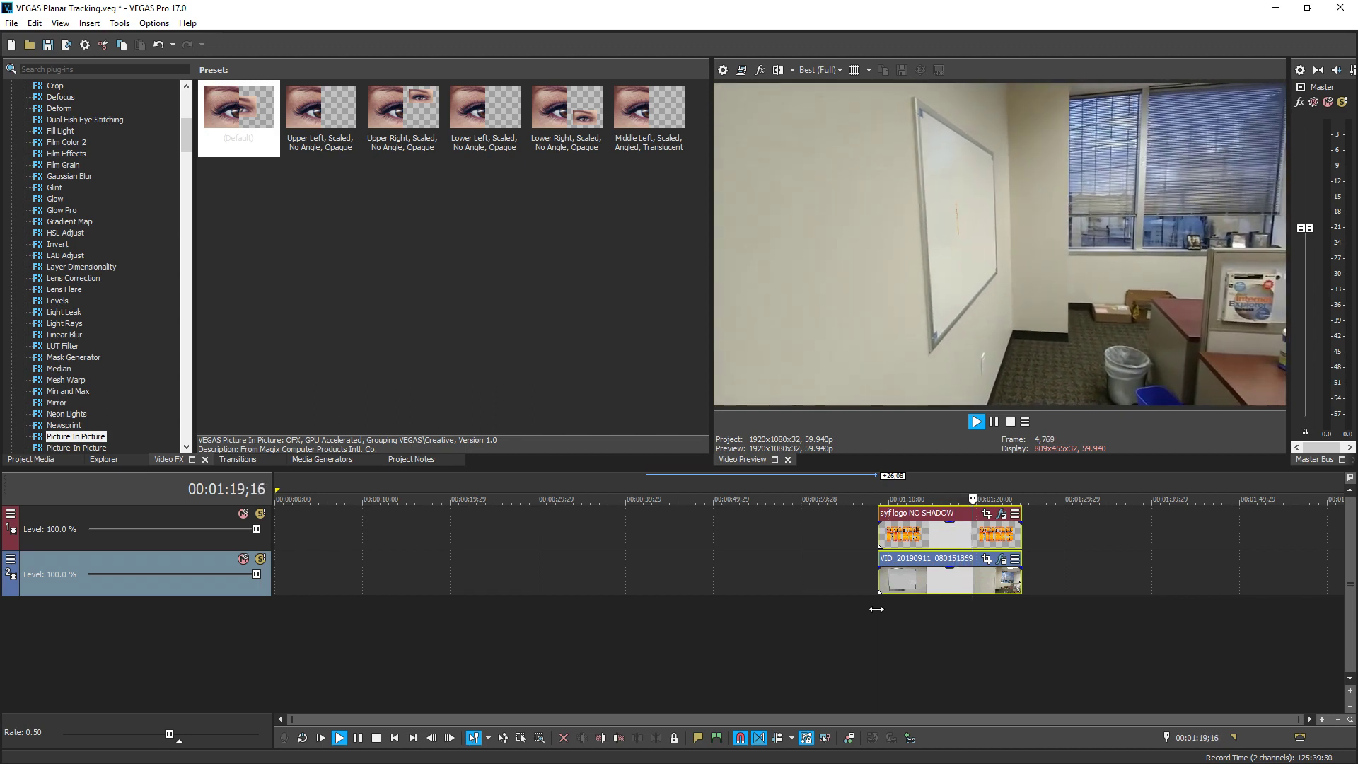
{"action": "key", "text": "l"}
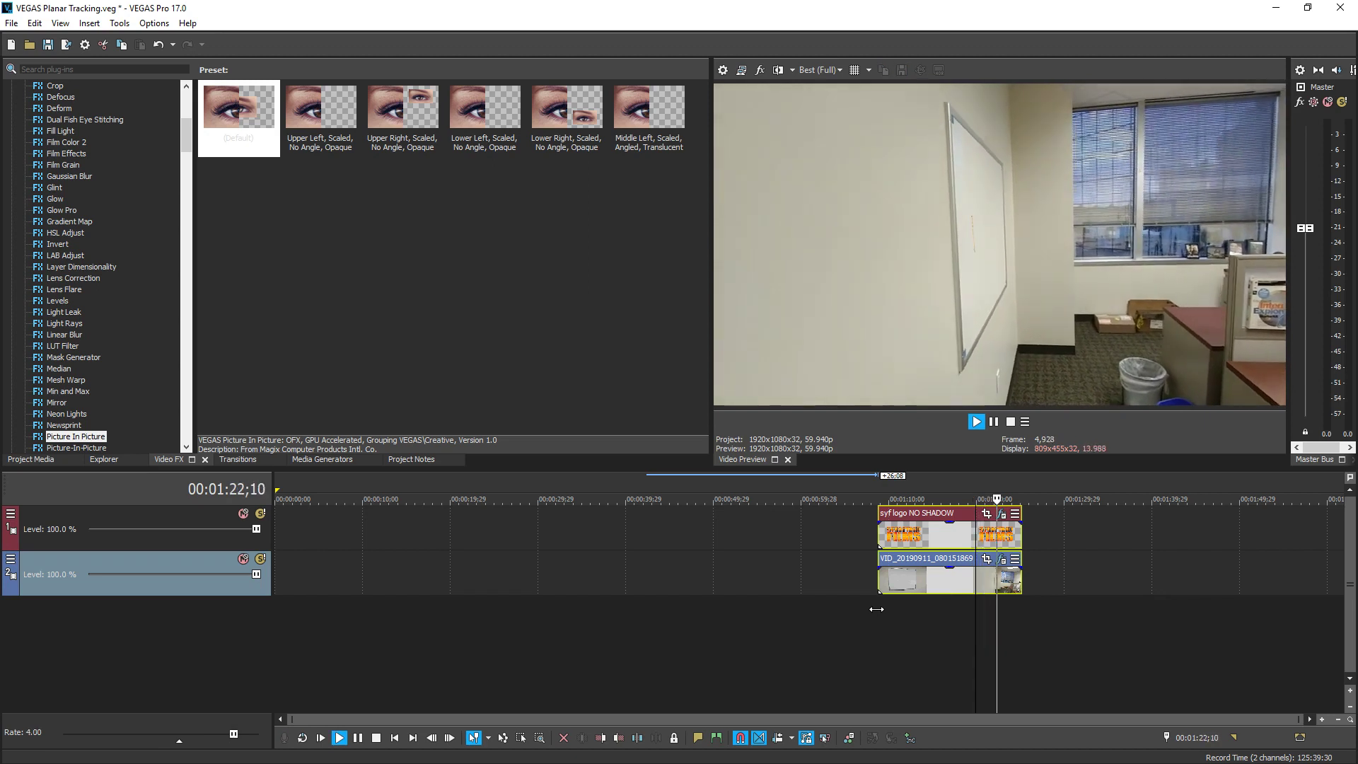
{"action": "left_click", "coordinate": [874, 532]}
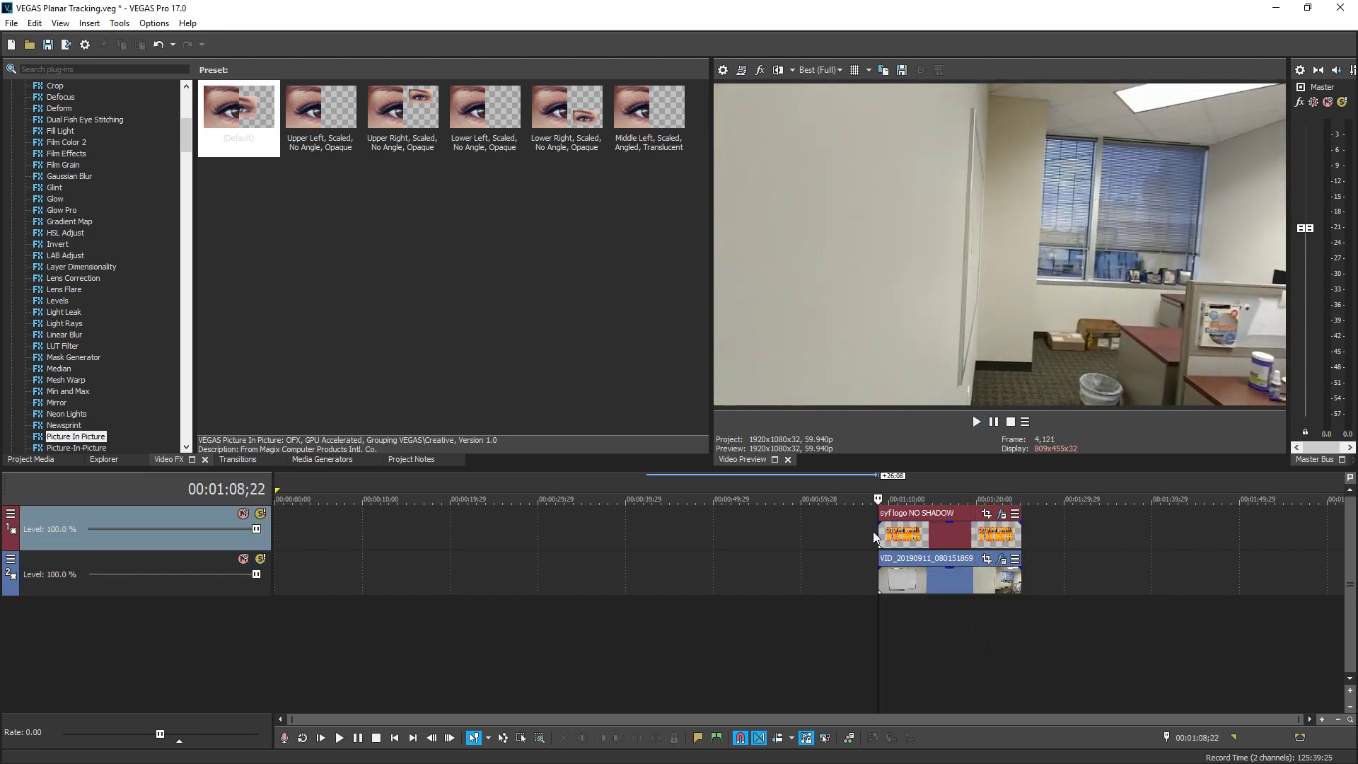
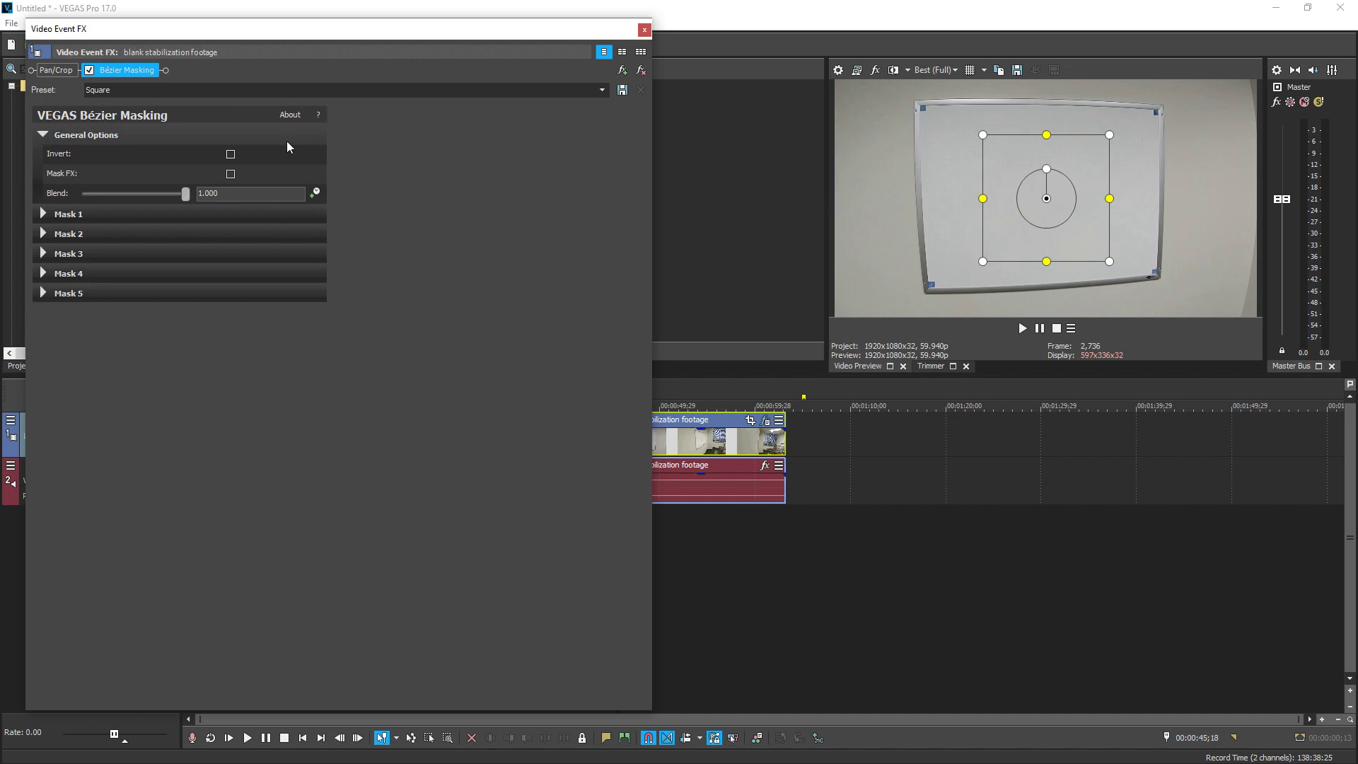
Zoom the blank stabilization footage's Pan/Crop to the whiteboard's upper-left blue marker and fit Mask 1 around it, about 0.177 wide and 0.297 high
{"action": "left_click", "coordinate": [751, 422]}
{"action": "left_click_drag", "start_coordinate": [626, 490], "coordinate": [300, 286]}
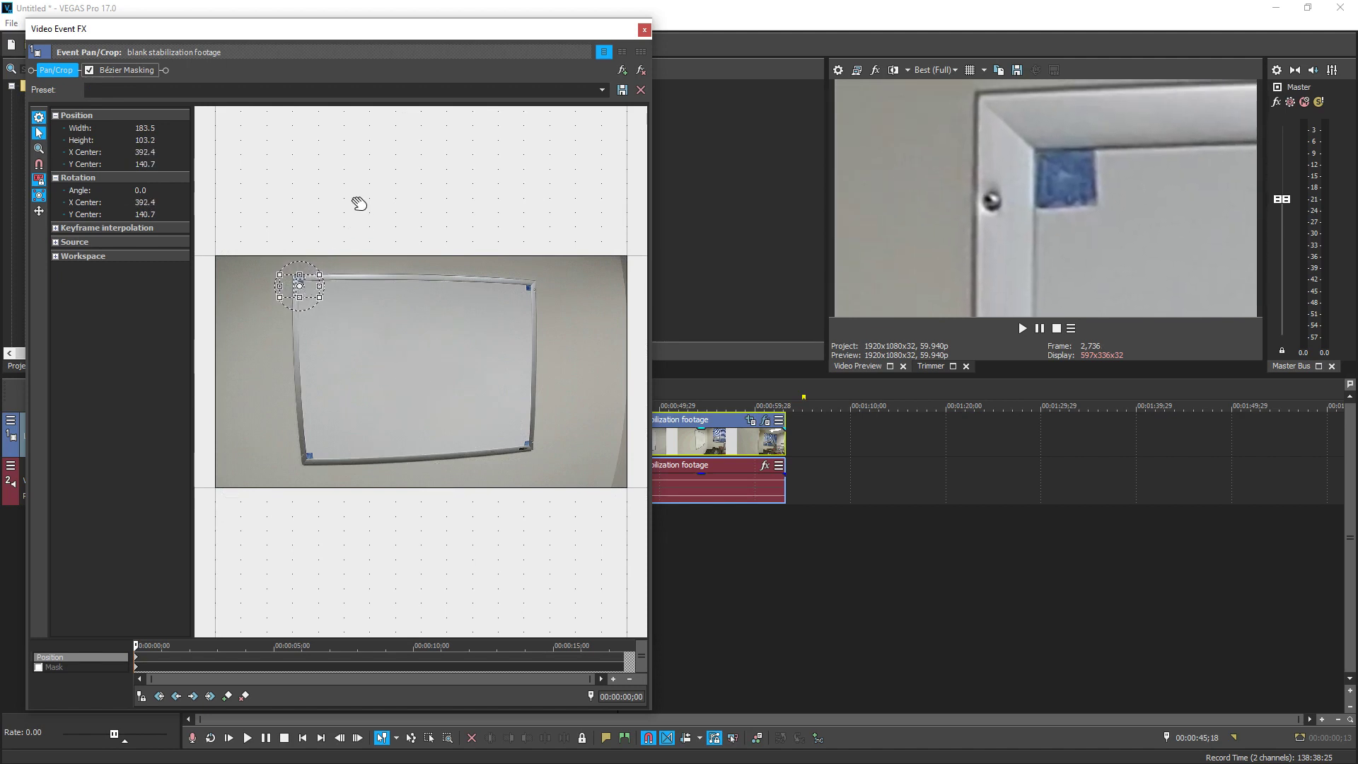
{"action": "left_click", "coordinate": [134, 70]}
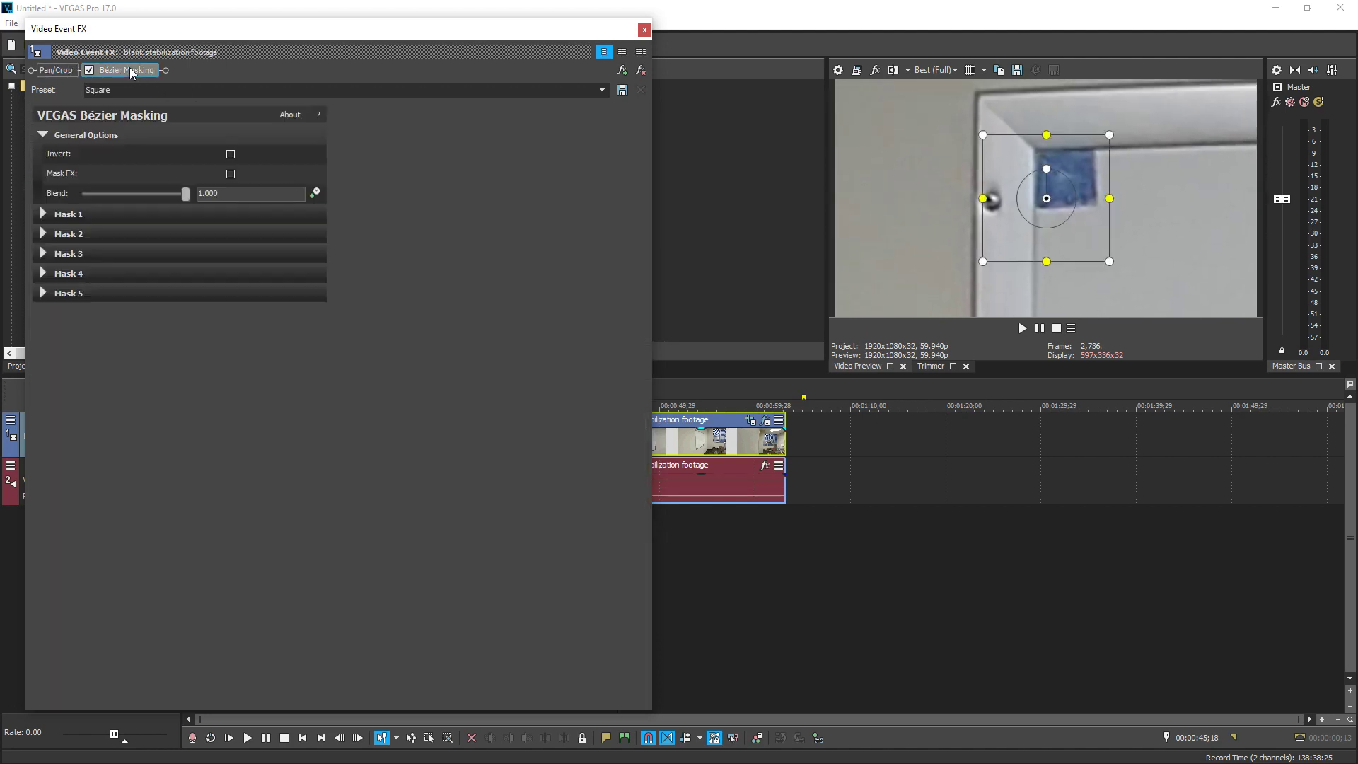
{"action": "left_click", "coordinate": [44, 210]}
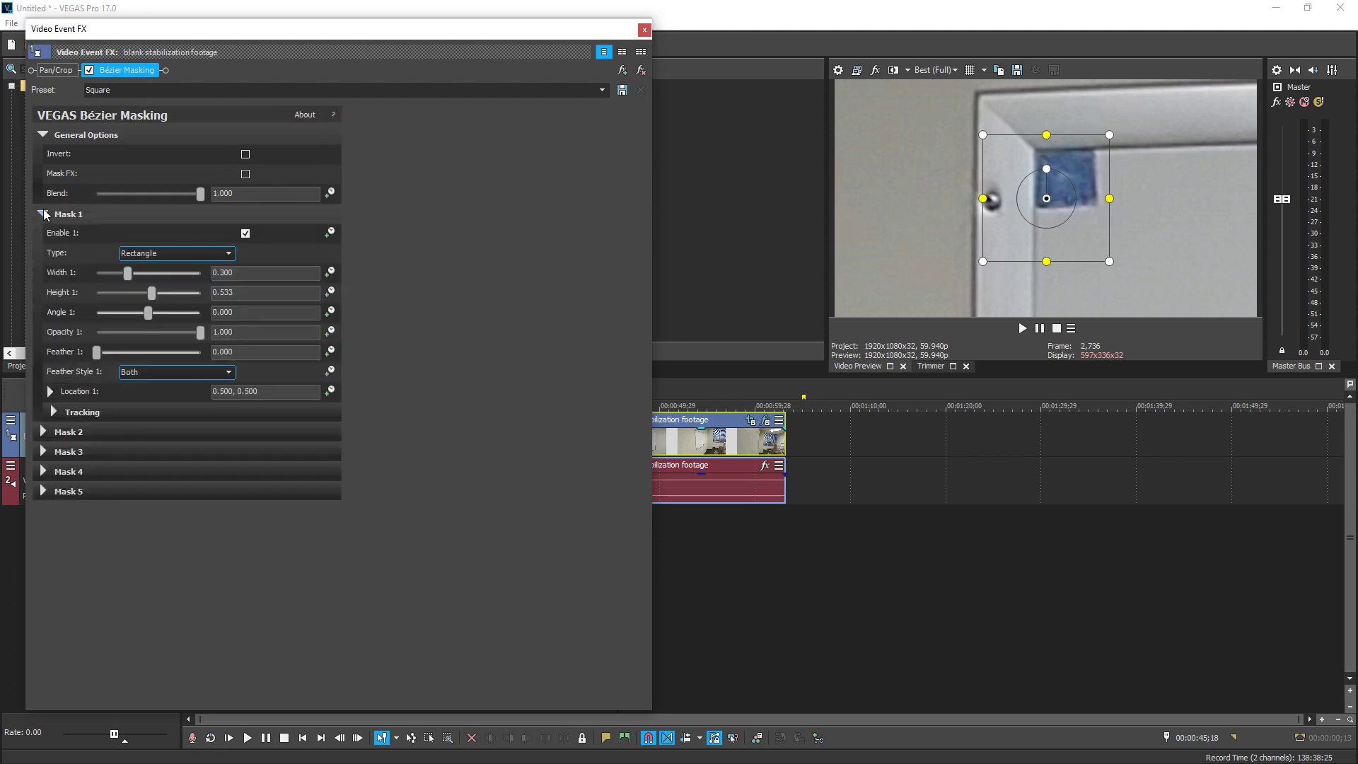
{"action": "left_click_drag", "start_coordinate": [1011, 236], "coordinate": [1028, 178]}
{"action": "left_click_drag", "start_coordinate": [1065, 112], "coordinate": [1064, 140]}
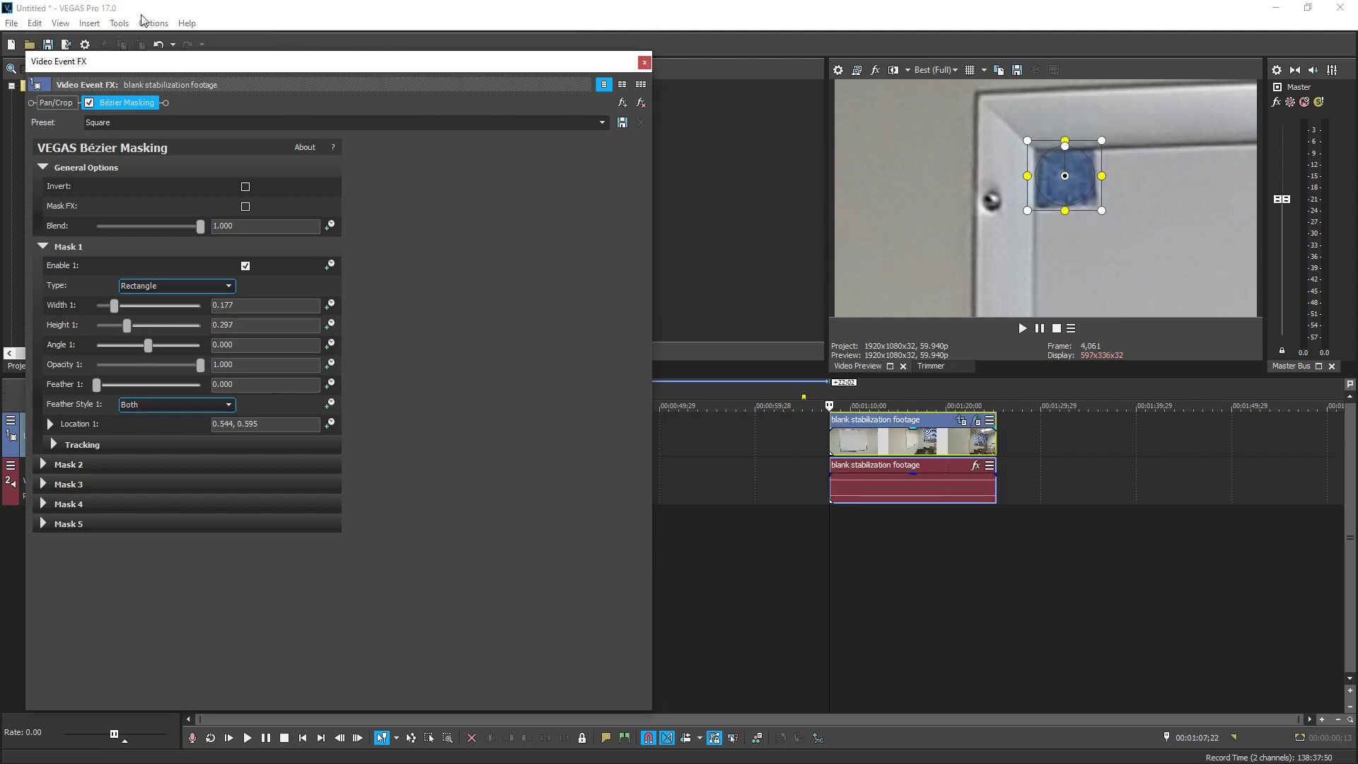
Run the Precise Adjust Mask script on Mask 1 with mask scale adaptation, and refresh the mask handles by moving the cursor off the event and back
{"action": "left_click", "coordinate": [118, 23]}
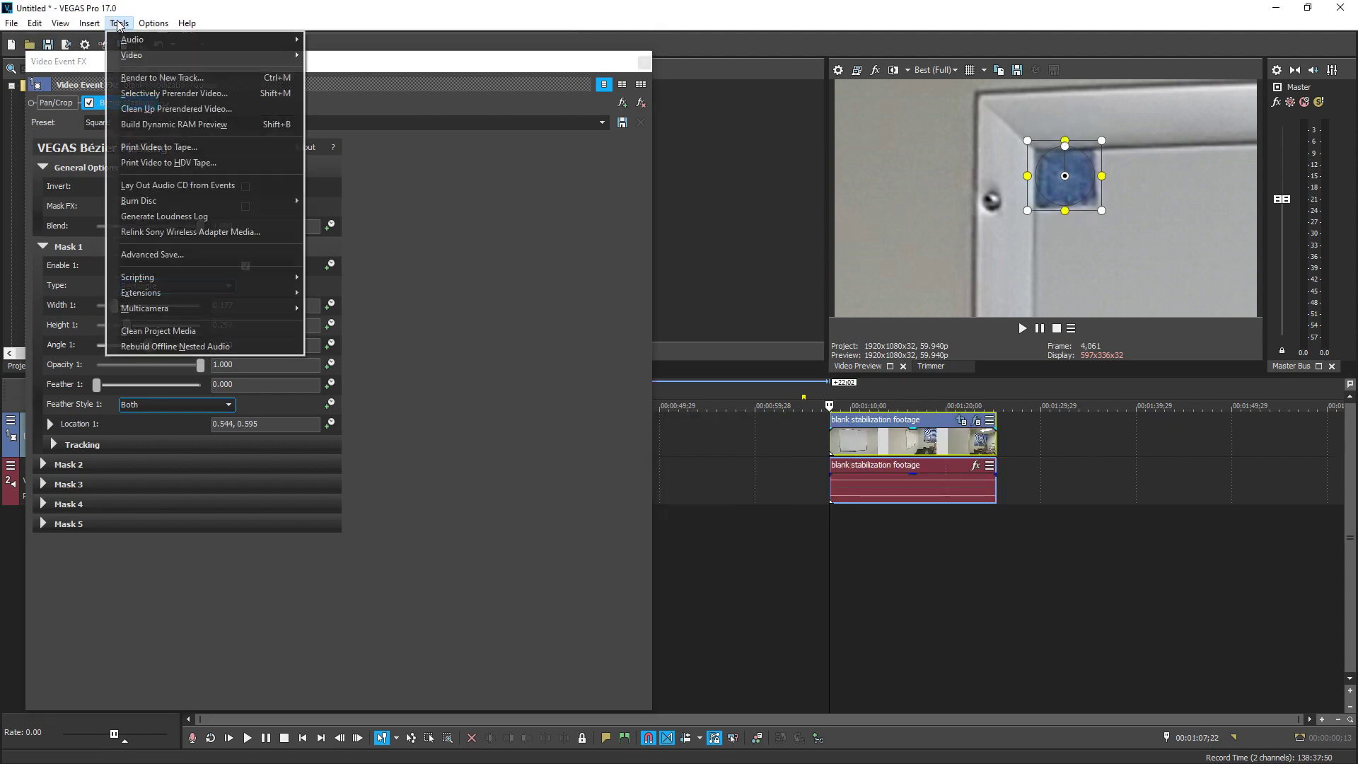
{"action": "mouse_move", "coordinate": [227, 276]}
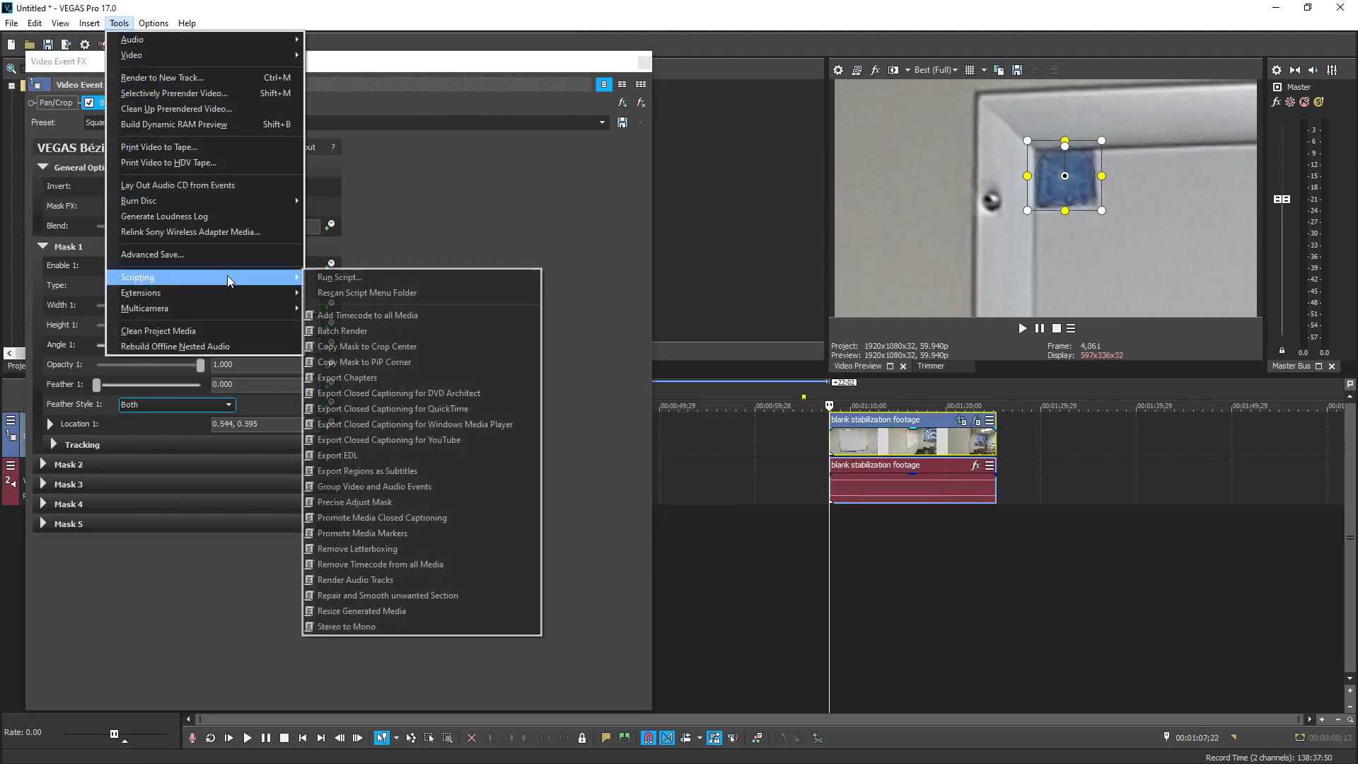
{"action": "left_click", "coordinate": [426, 501]}
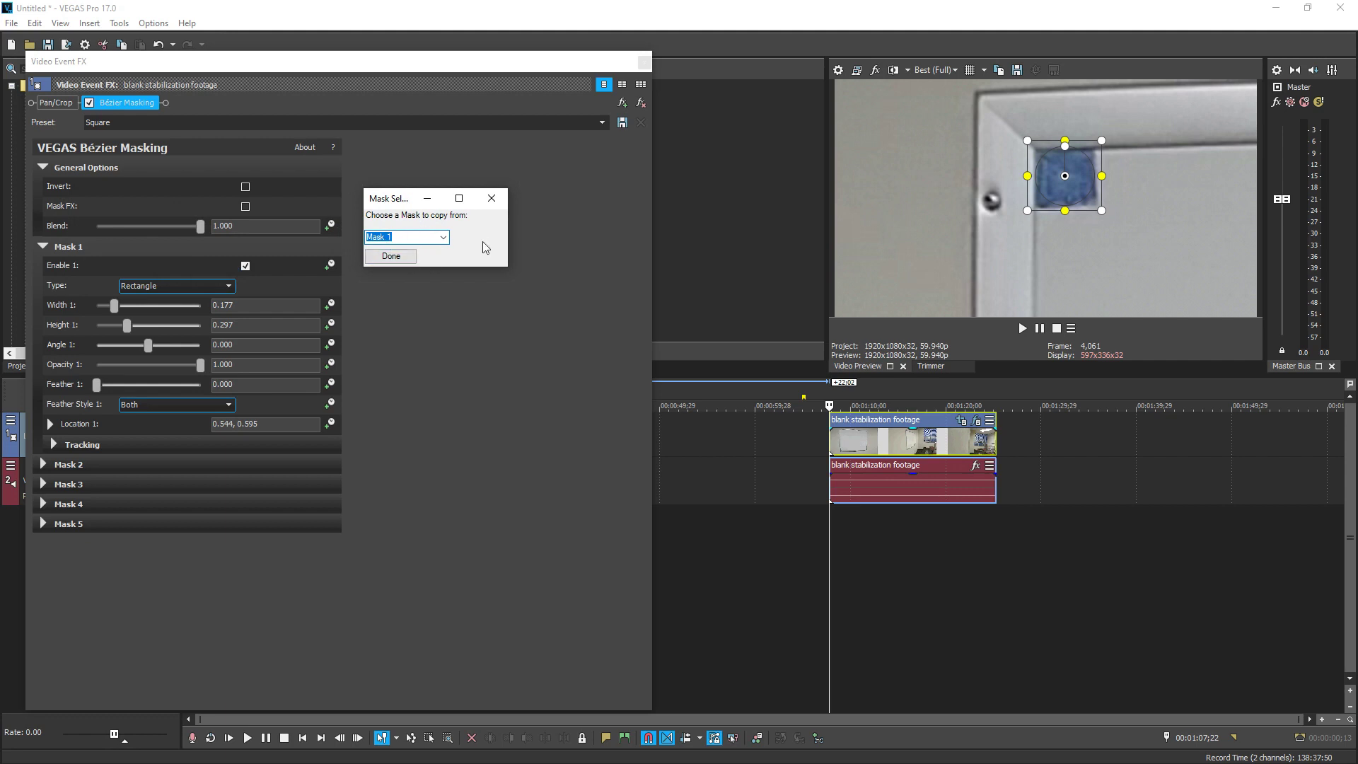
{"action": "left_click", "coordinate": [402, 263]}
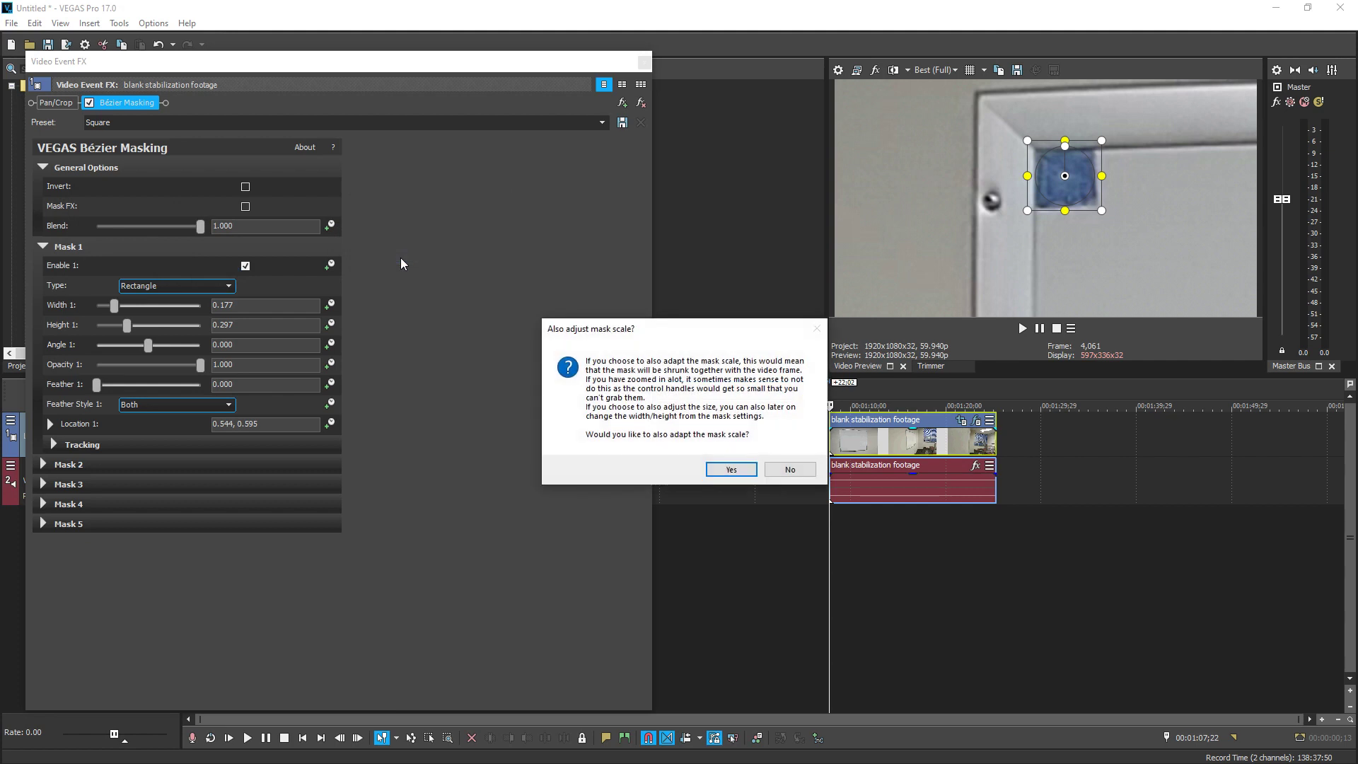
{"action": "left_click", "coordinate": [729, 470]}
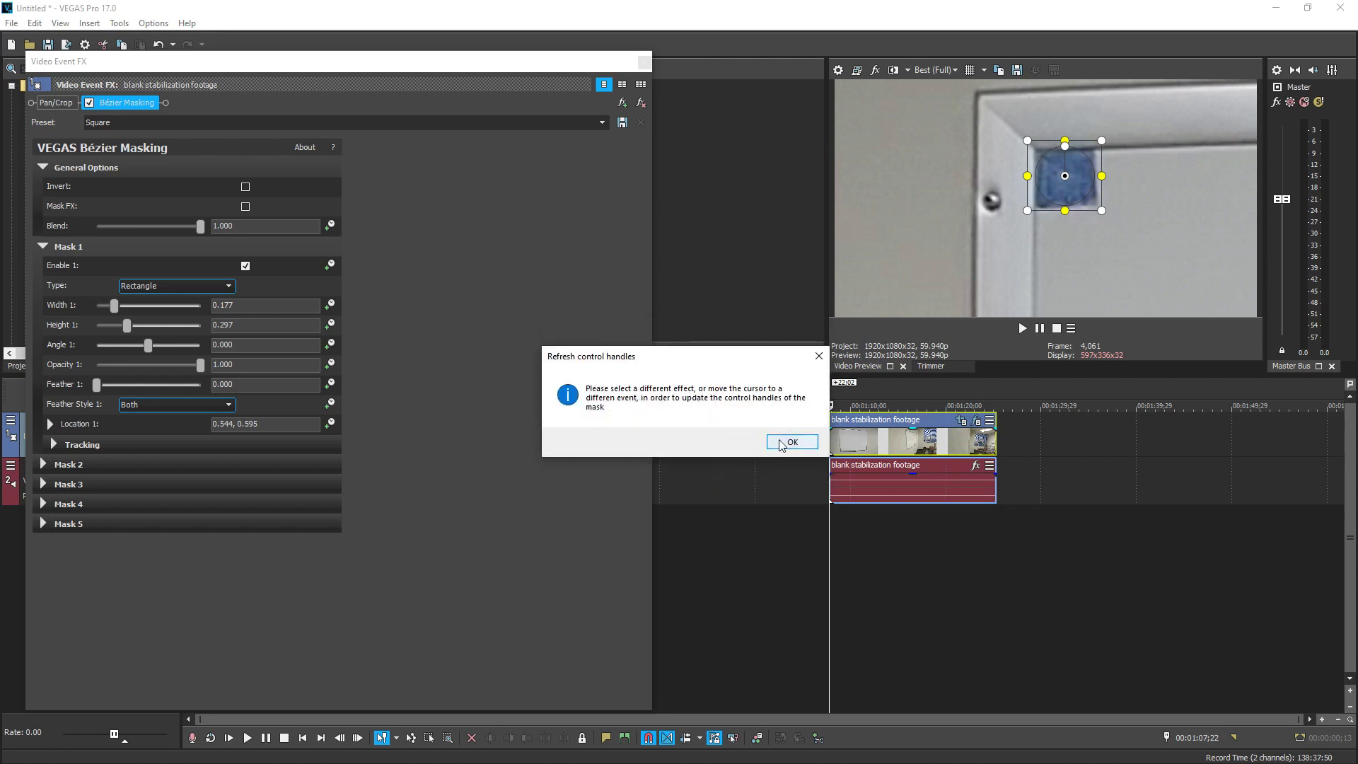
{"action": "left_click", "coordinate": [791, 442]}
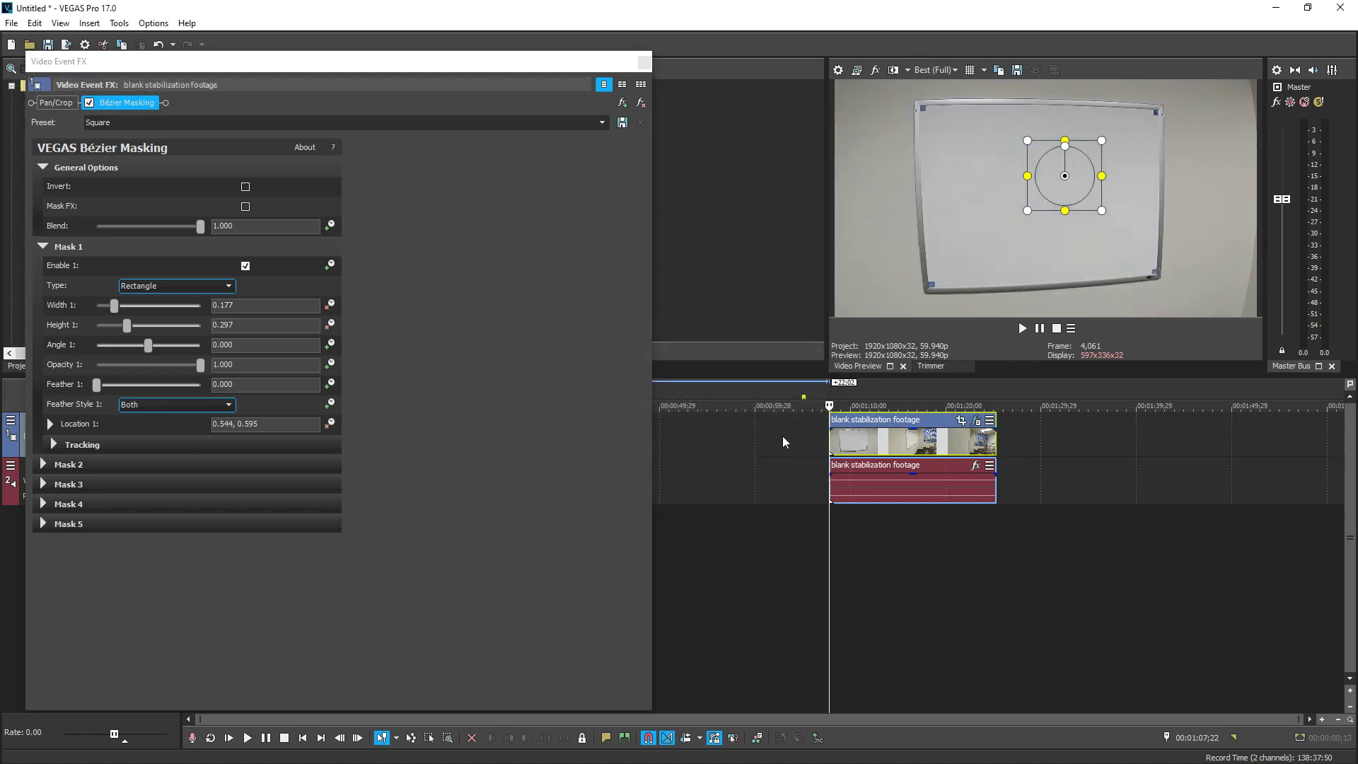
{"action": "left_click", "coordinate": [764, 541]}
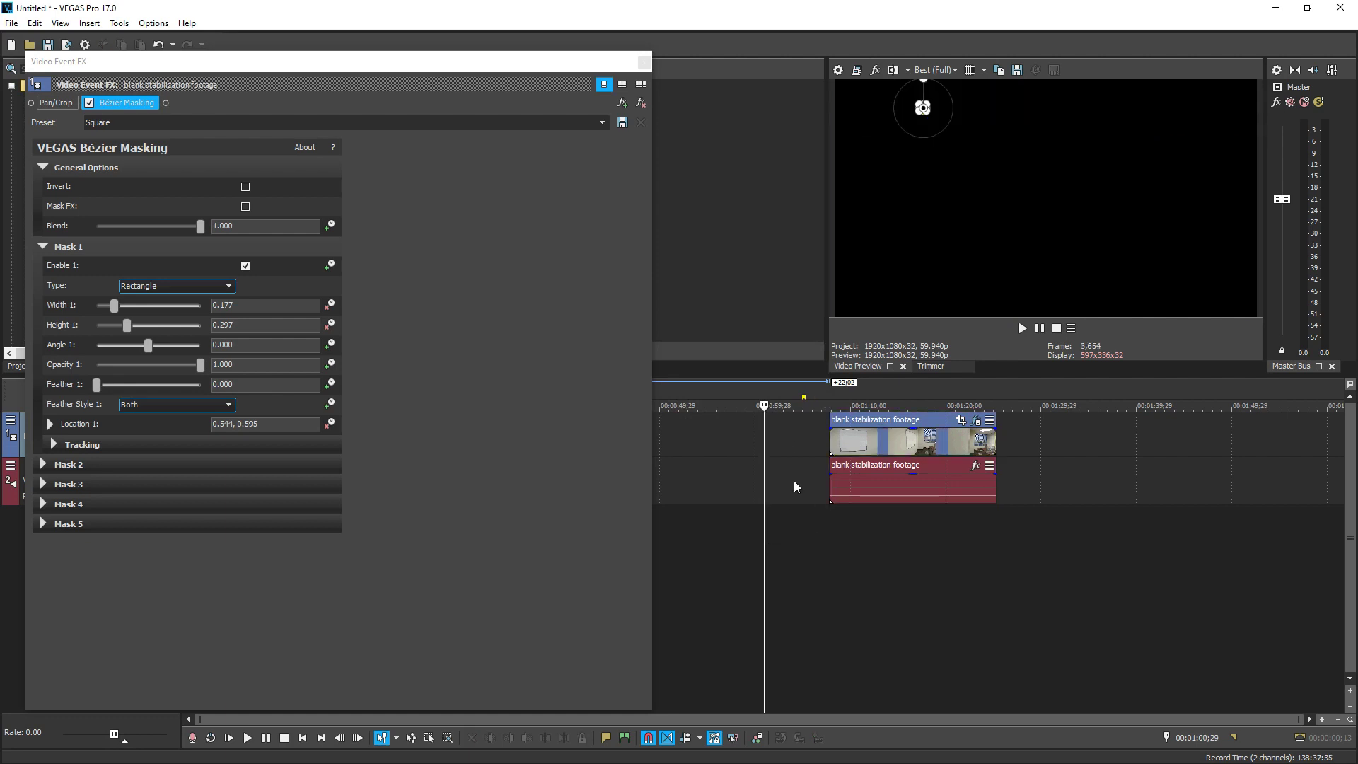
{"action": "left_click", "coordinate": [833, 443]}
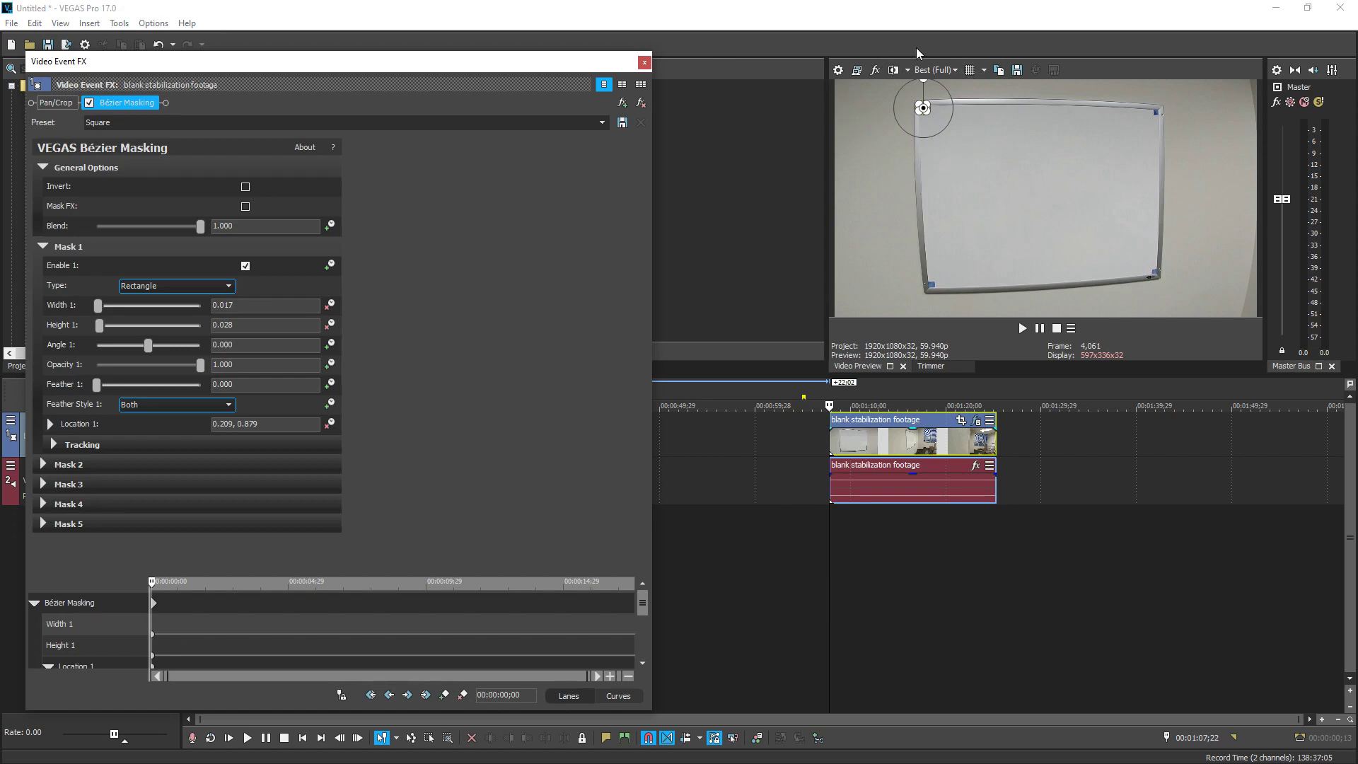
Run tracking for Mask 1 with High precision, Location mode and a keyframe interval of 1
{"action": "left_click", "coordinate": [54, 440]}
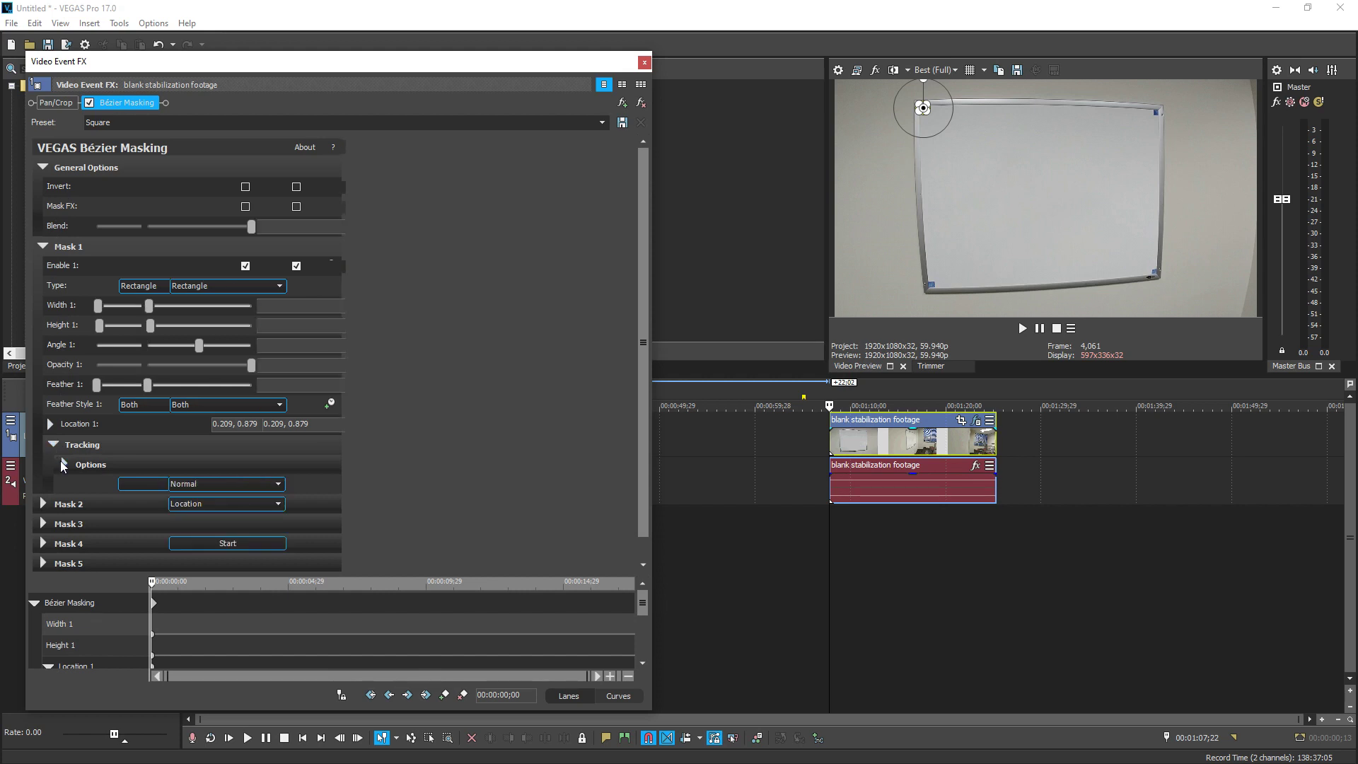
{"action": "left_click", "coordinate": [63, 465]}
{"action": "left_click", "coordinate": [202, 484]}
{"action": "left_click", "coordinate": [199, 505]}
{"action": "scroll", "coordinate": [489, 460], "scroll_direction": "down", "scroll_amount": 3}
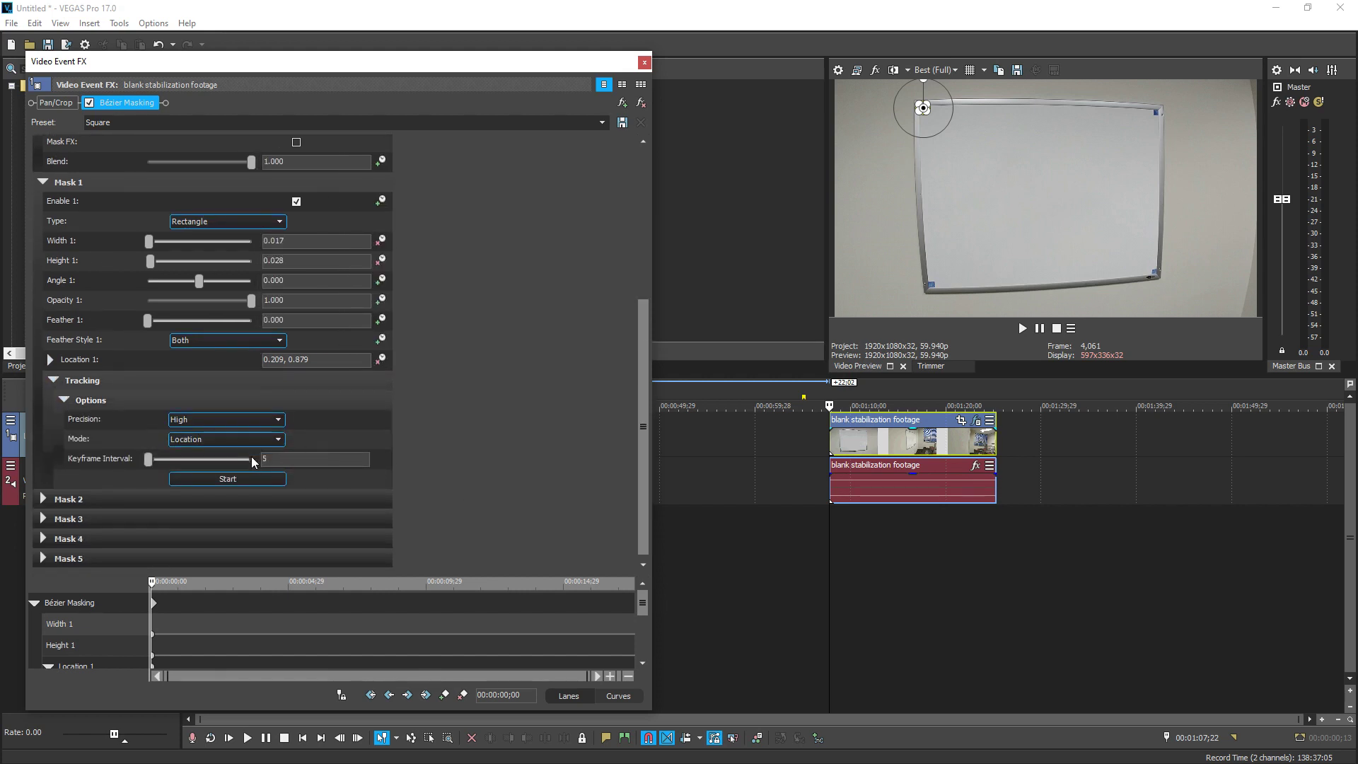
{"action": "left_click", "coordinate": [196, 444]}
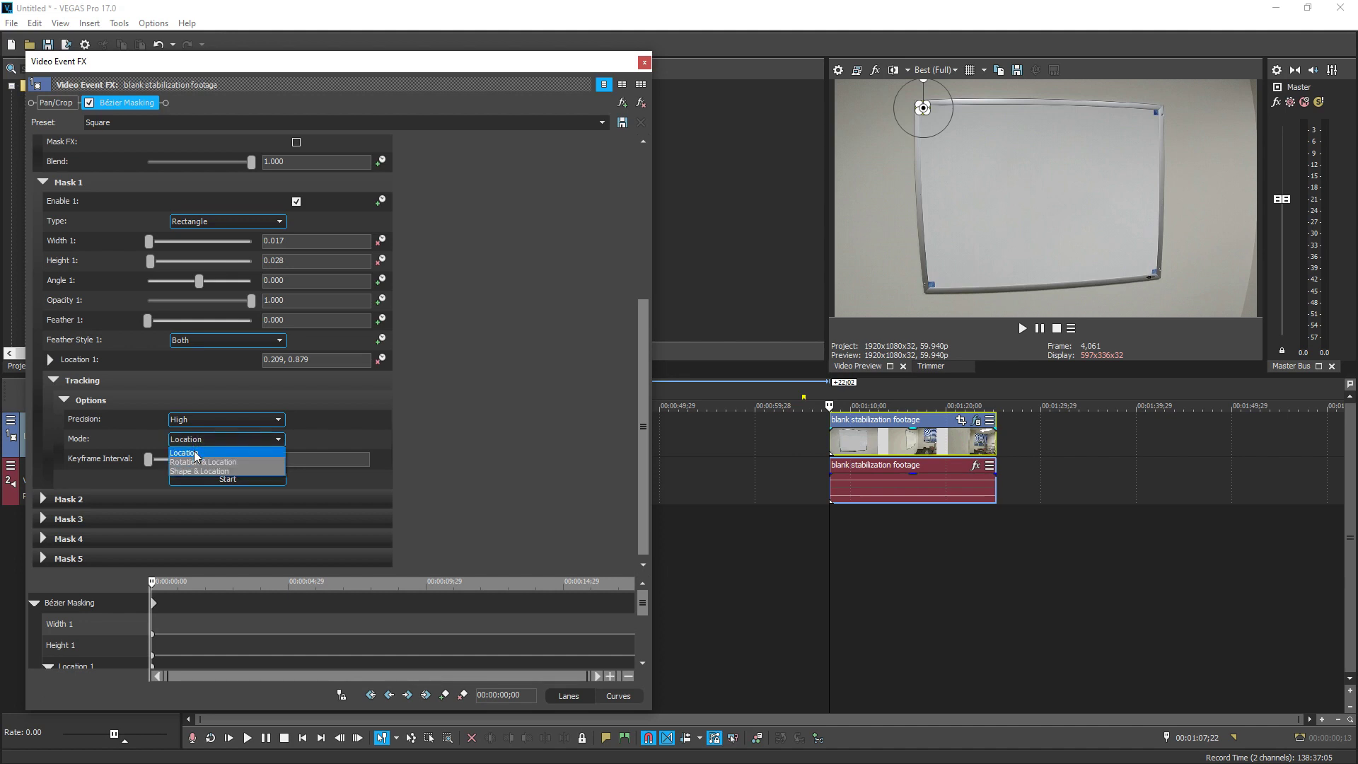
{"action": "left_click", "coordinate": [196, 455]}
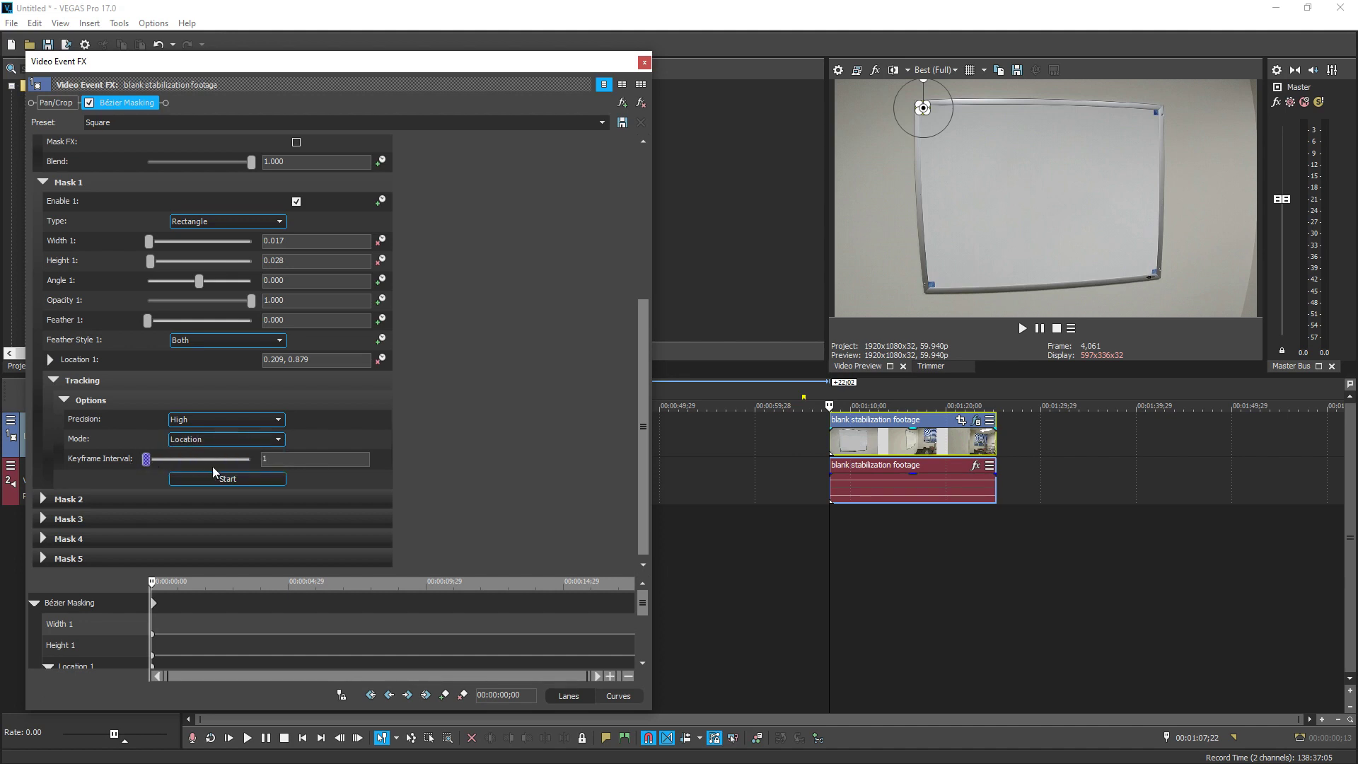
{"action": "left_click", "coordinate": [249, 479]}
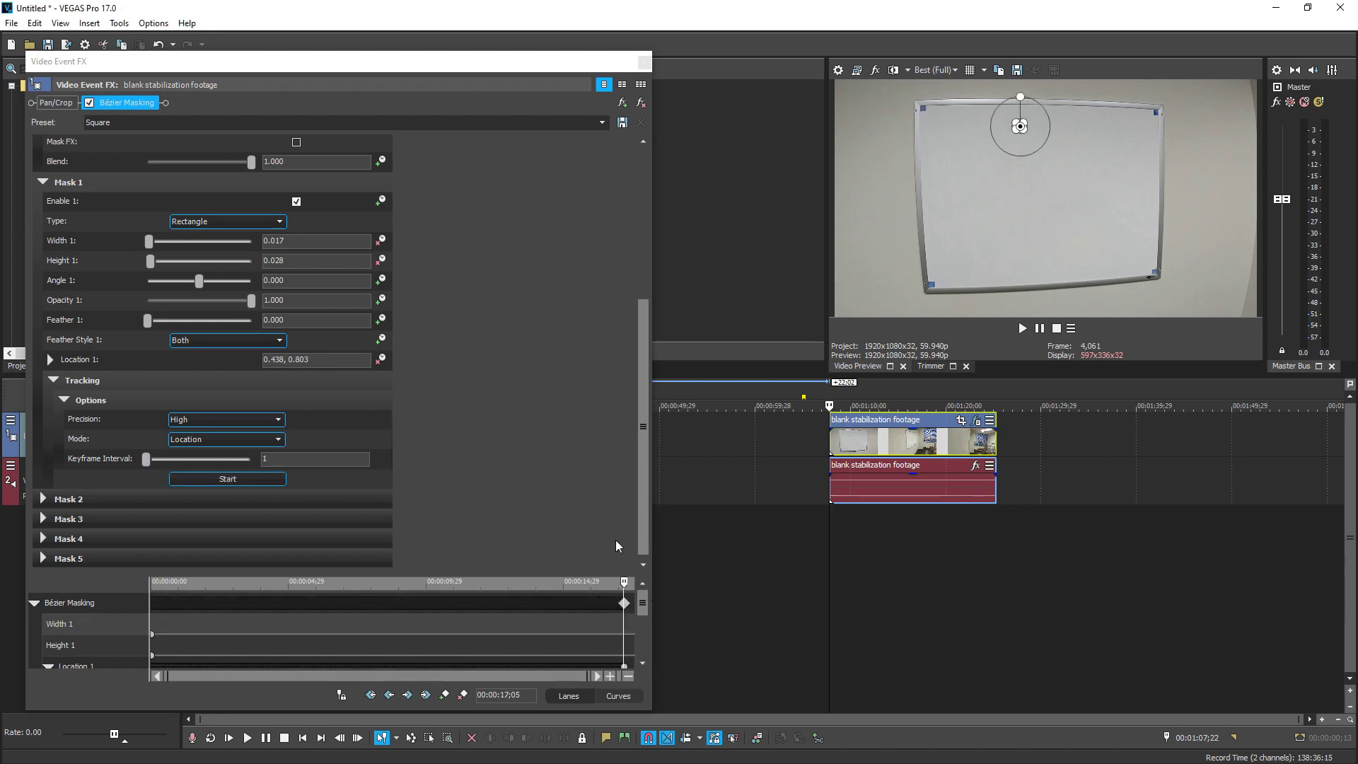
Sync the Bézier Masking keyframe cursor with the timeline cursor and check the tracked Mask 1 over the footage
{"action": "left_click", "coordinate": [343, 695]}
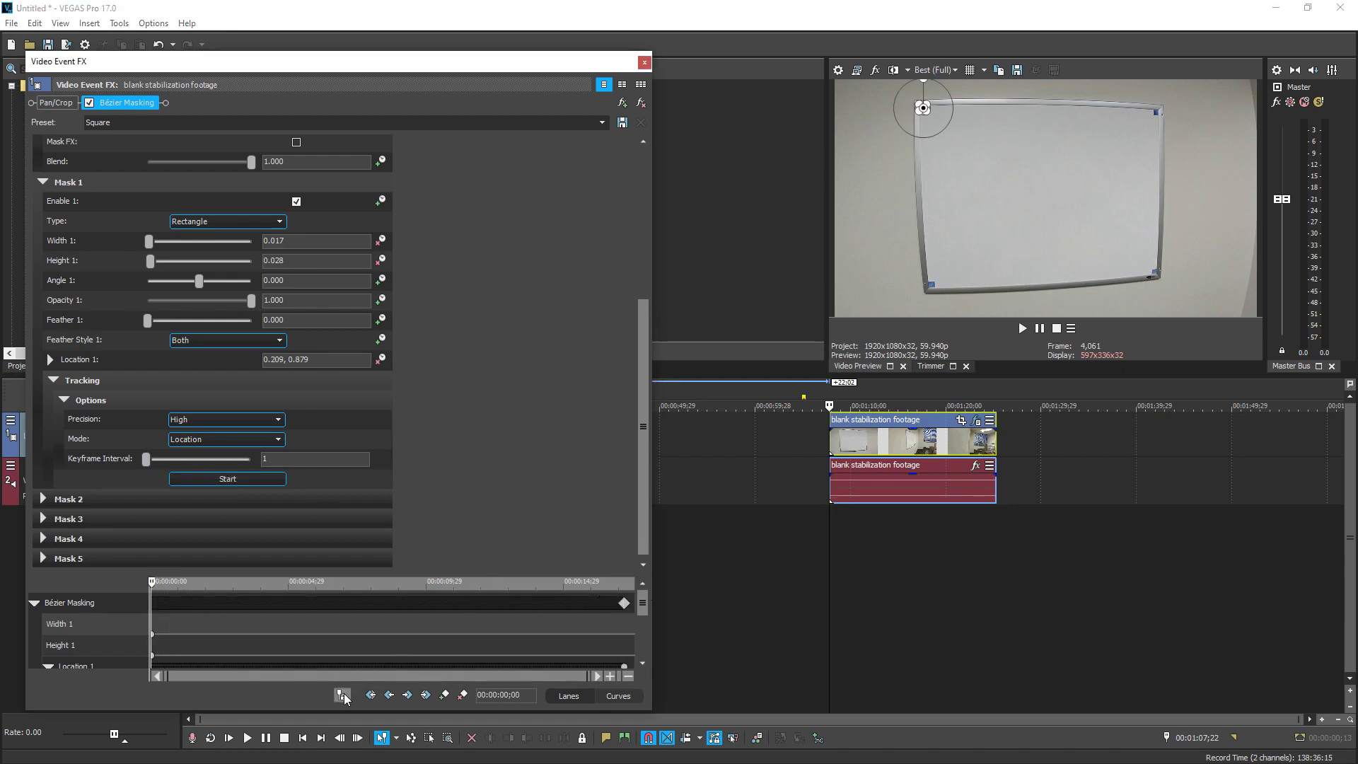
{"action": "mouse_move", "coordinate": [830, 514]}
{"action": "left_mouse_down"}
{"action": "mouse_move", "coordinate": [995, 502]}
{"action": "mouse_move", "coordinate": [832, 487]}
{"action": "left_mouse_up"}
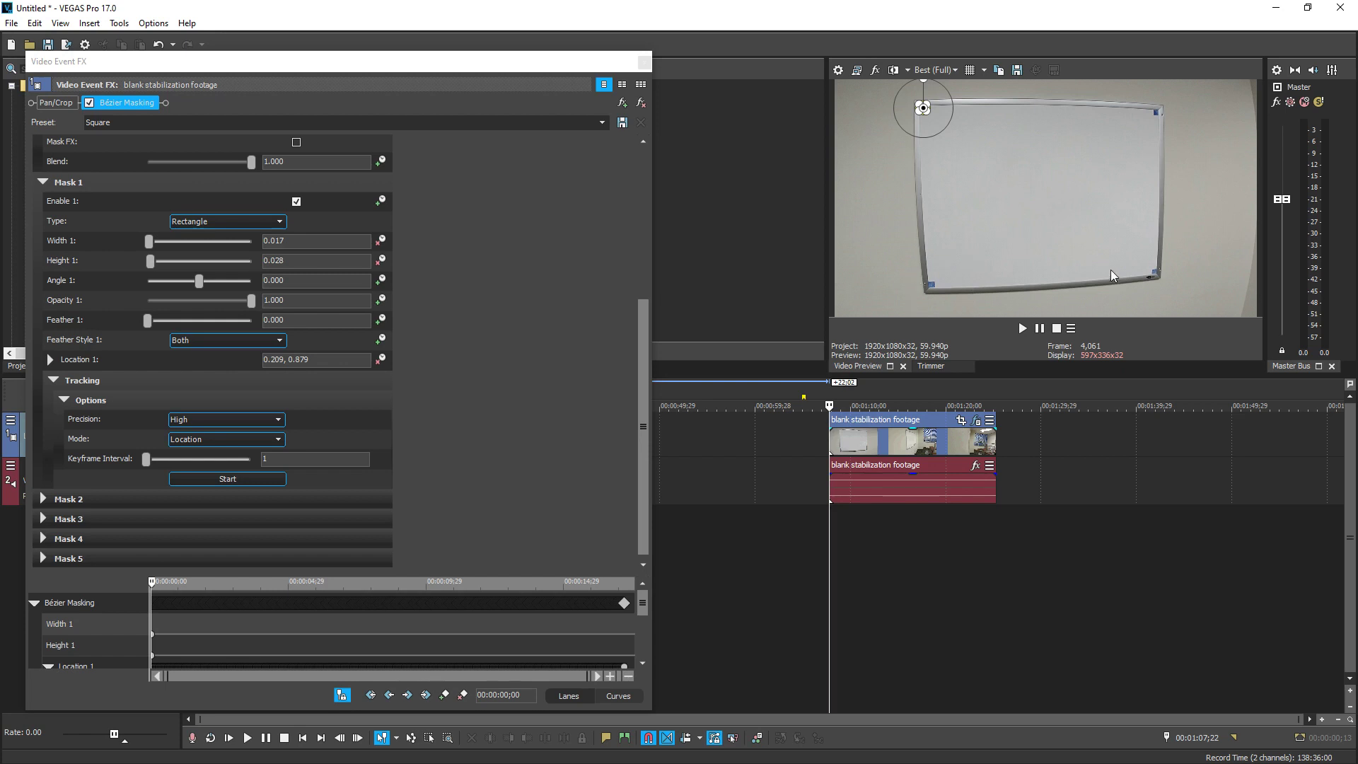
Disable Mask 1 and enable Mask 2 in the Bézier Masking effect
{"action": "scroll", "coordinate": [190, 262], "scroll_direction": "up", "scroll_amount": 3}
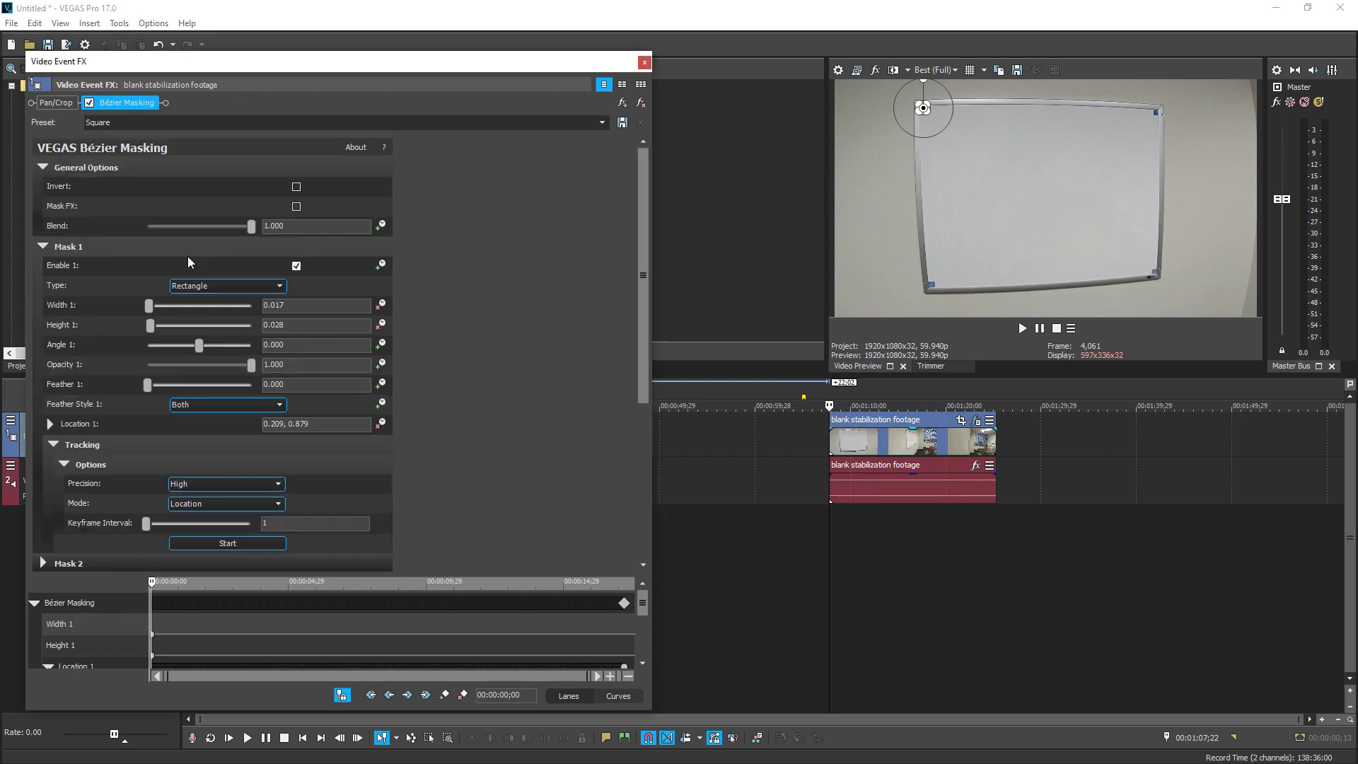
{"action": "left_click", "coordinate": [296, 266]}
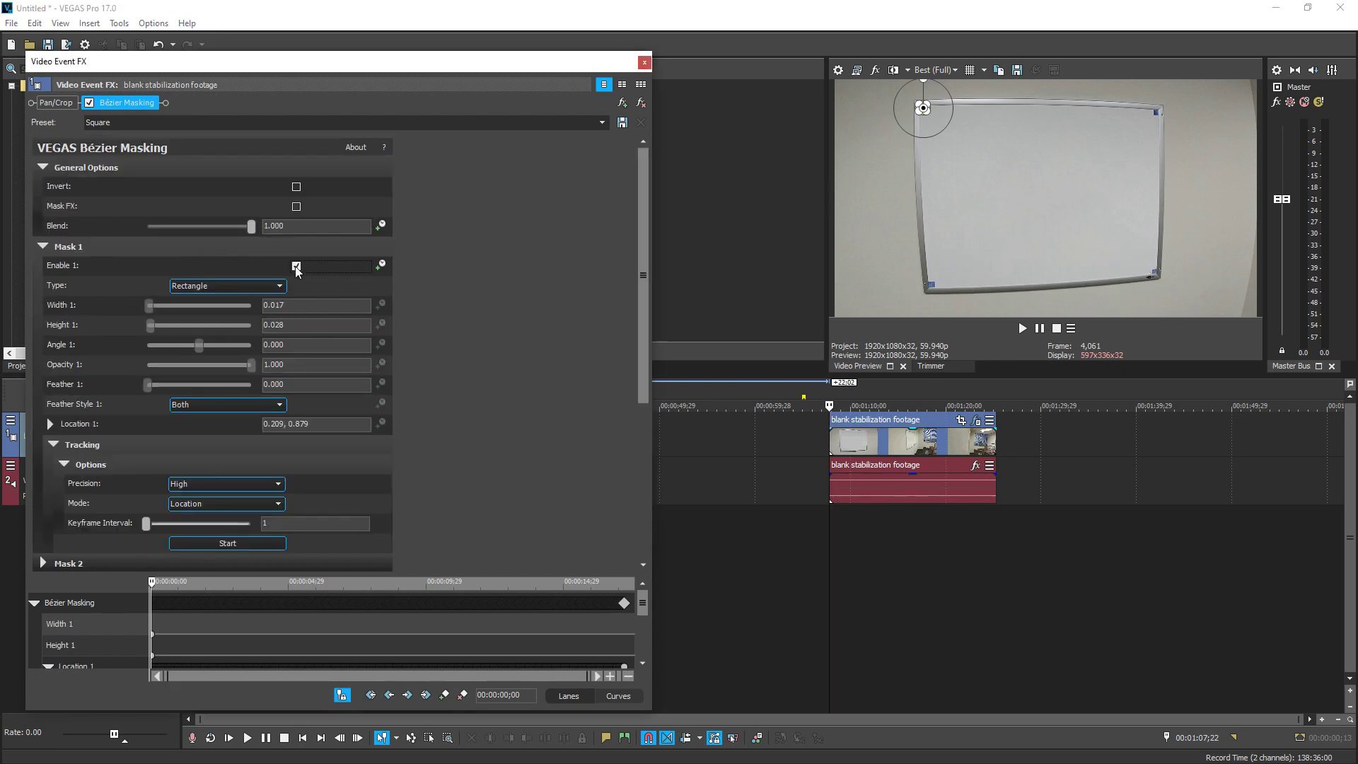
{"action": "left_click", "coordinate": [43, 247]}
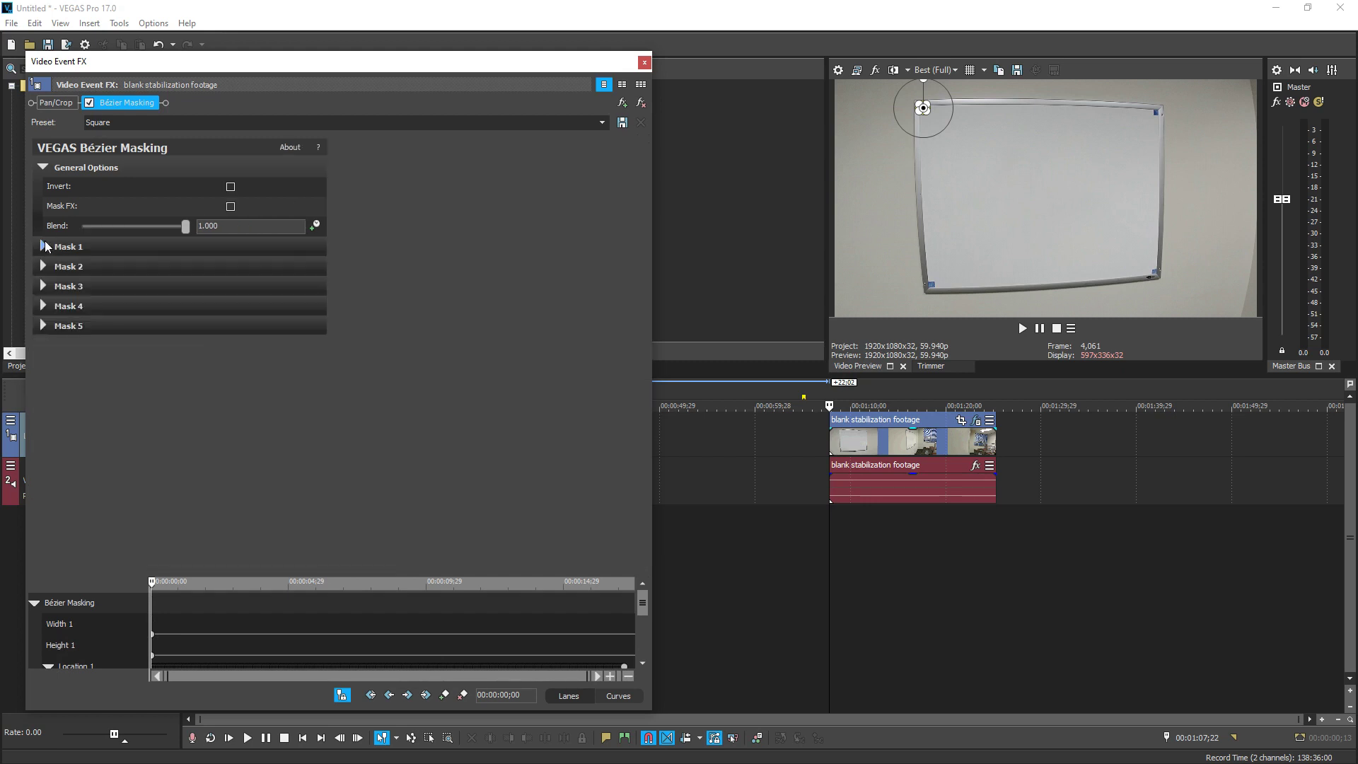
{"action": "left_click", "coordinate": [42, 266]}
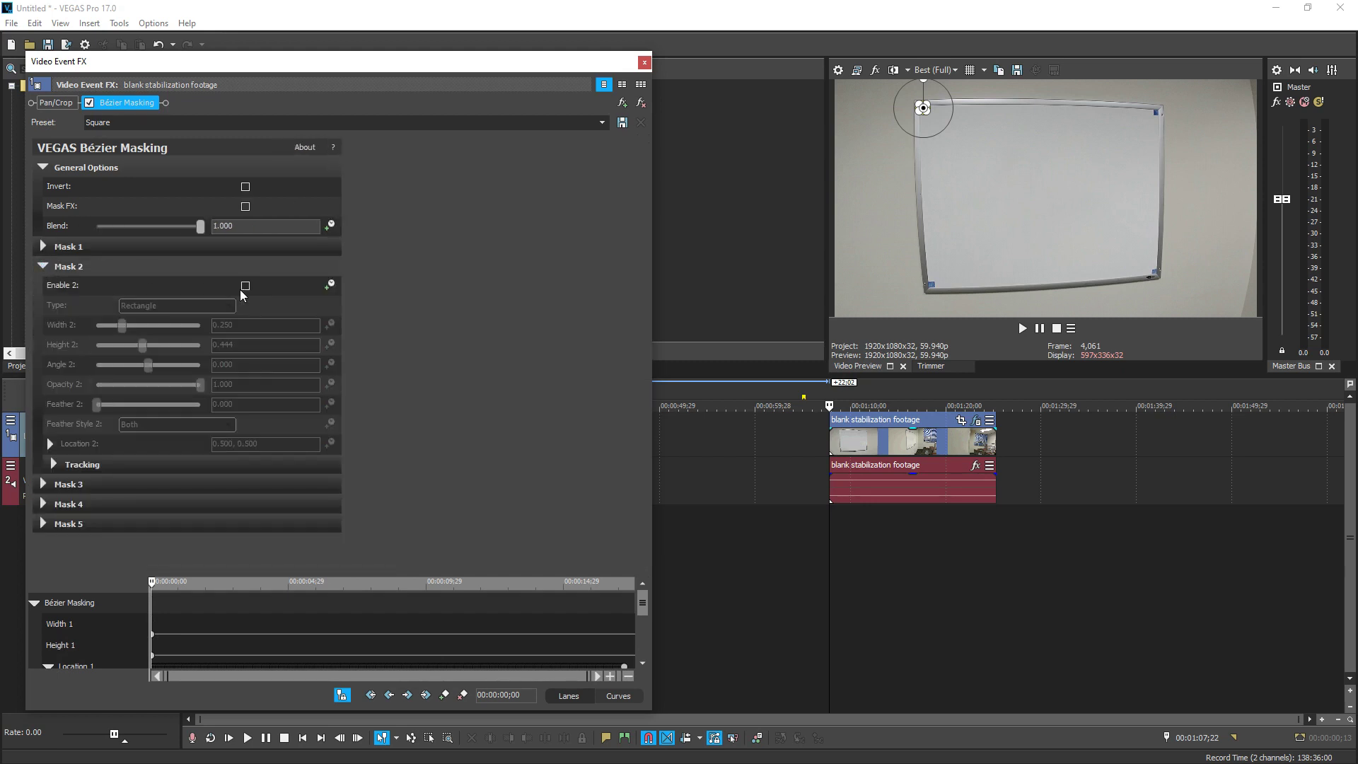
{"action": "left_click", "coordinate": [245, 285]}
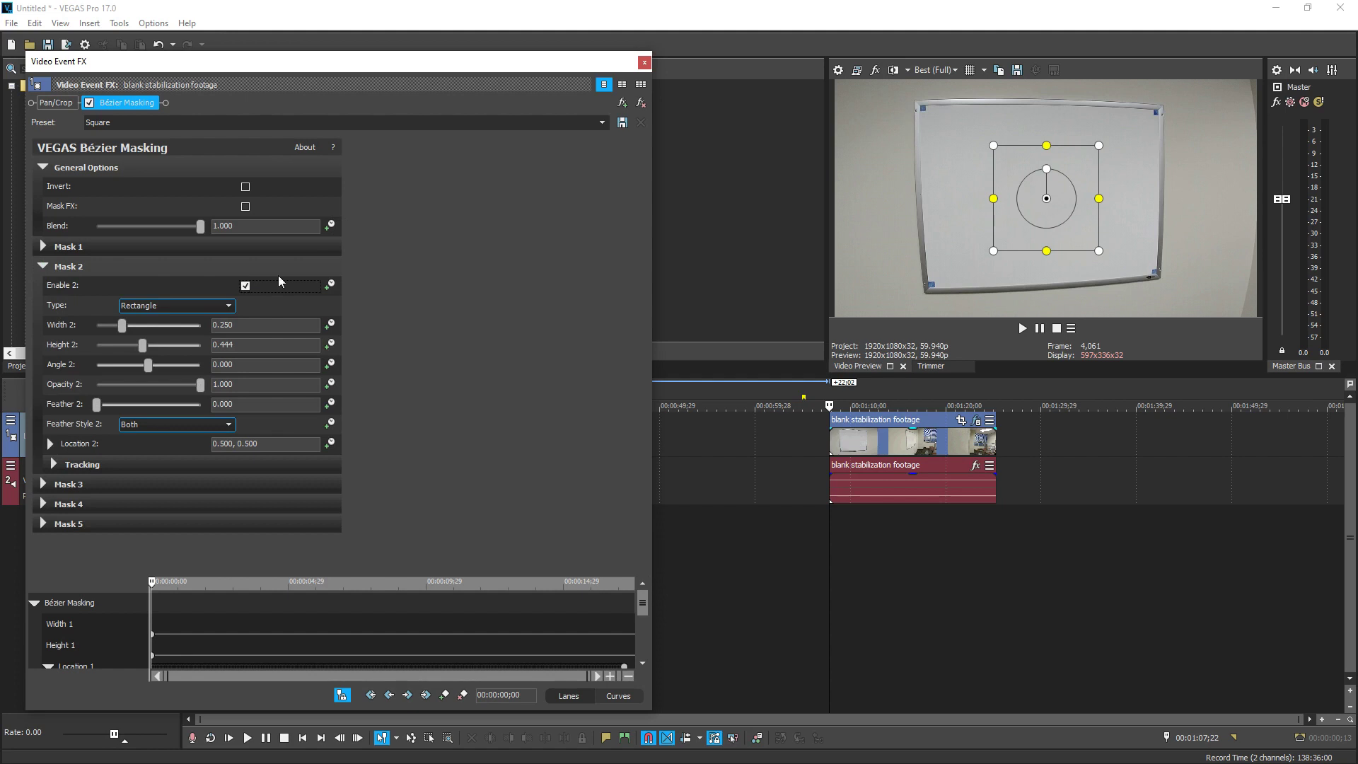
Zoom the footage's Pan/Crop in on the whiteboard's upper-right corner marker and fit the Mask 2 rectangle tightly around it
{"action": "left_click", "coordinate": [961, 421]}
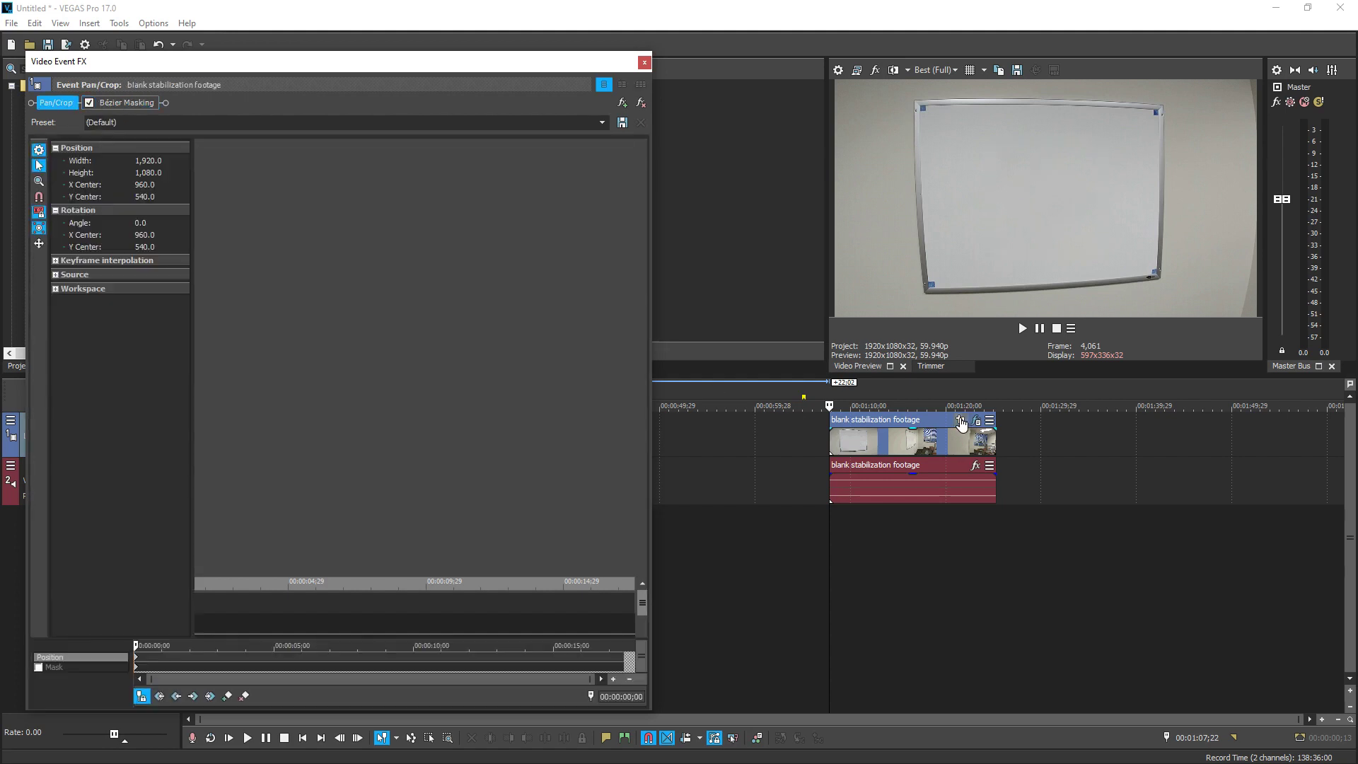
{"action": "scroll", "coordinate": [421, 388], "scroll_direction": "up", "scroll_amount": 10}
{"action": "left_click_drag", "start_coordinate": [417, 393], "coordinate": [520, 304]}
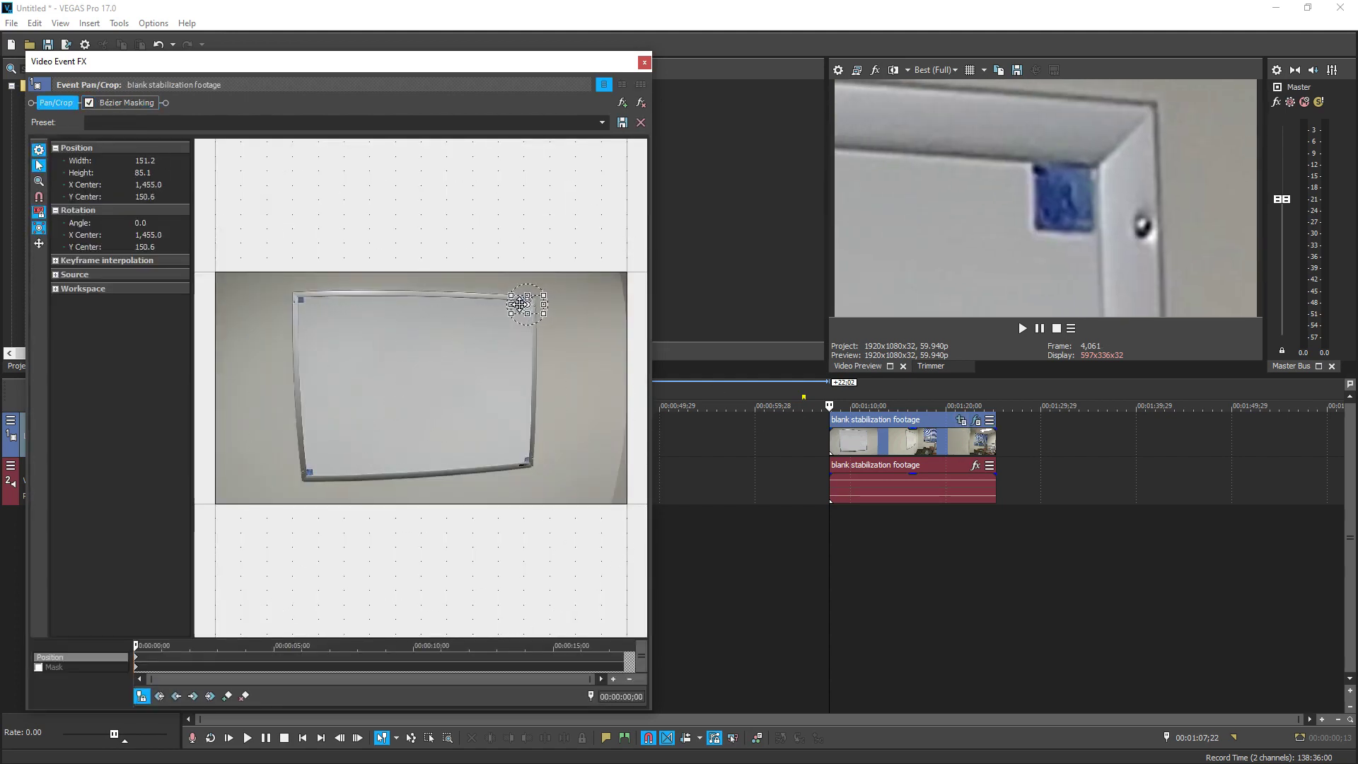
{"action": "left_click", "coordinate": [142, 102]}
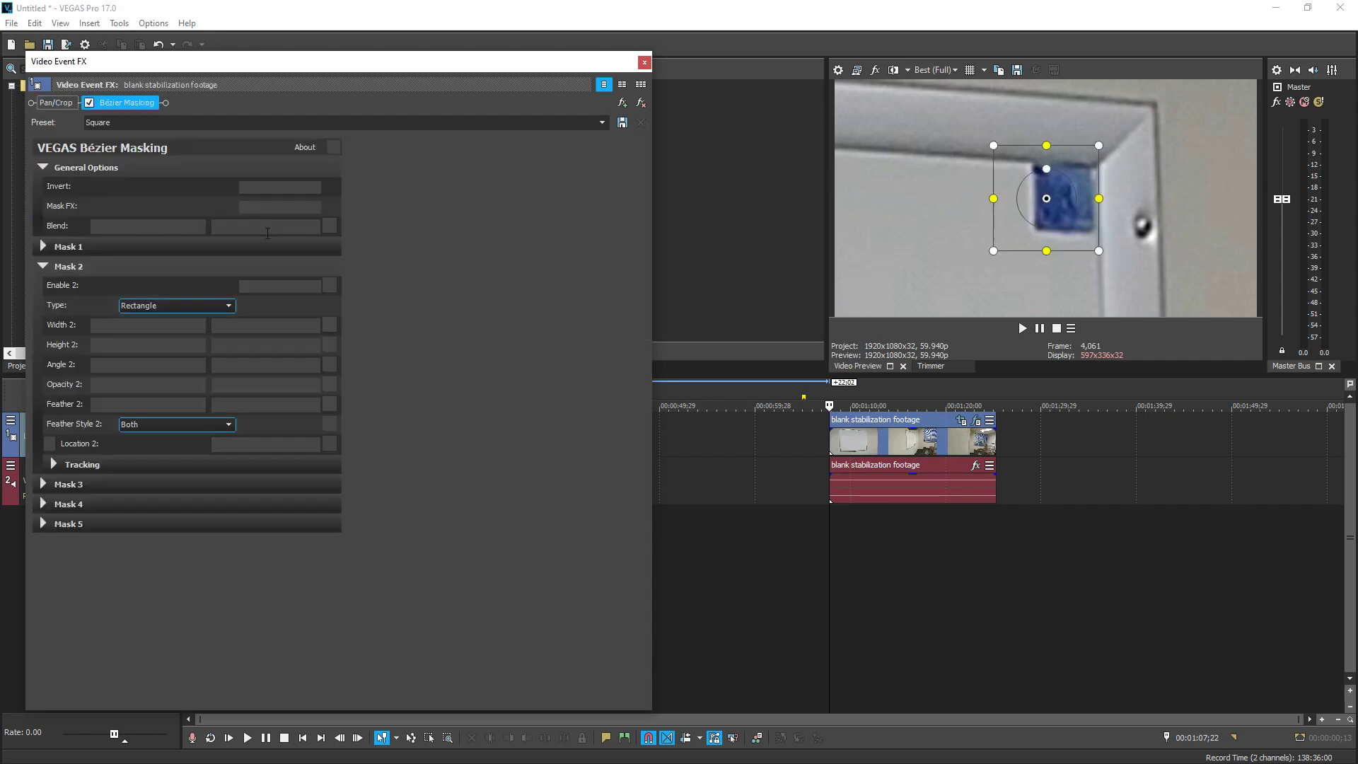
{"action": "left_click_drag", "start_coordinate": [993, 199], "coordinate": [1029, 196]}
{"action": "left_click_drag", "start_coordinate": [1063, 151], "coordinate": [1064, 157]}
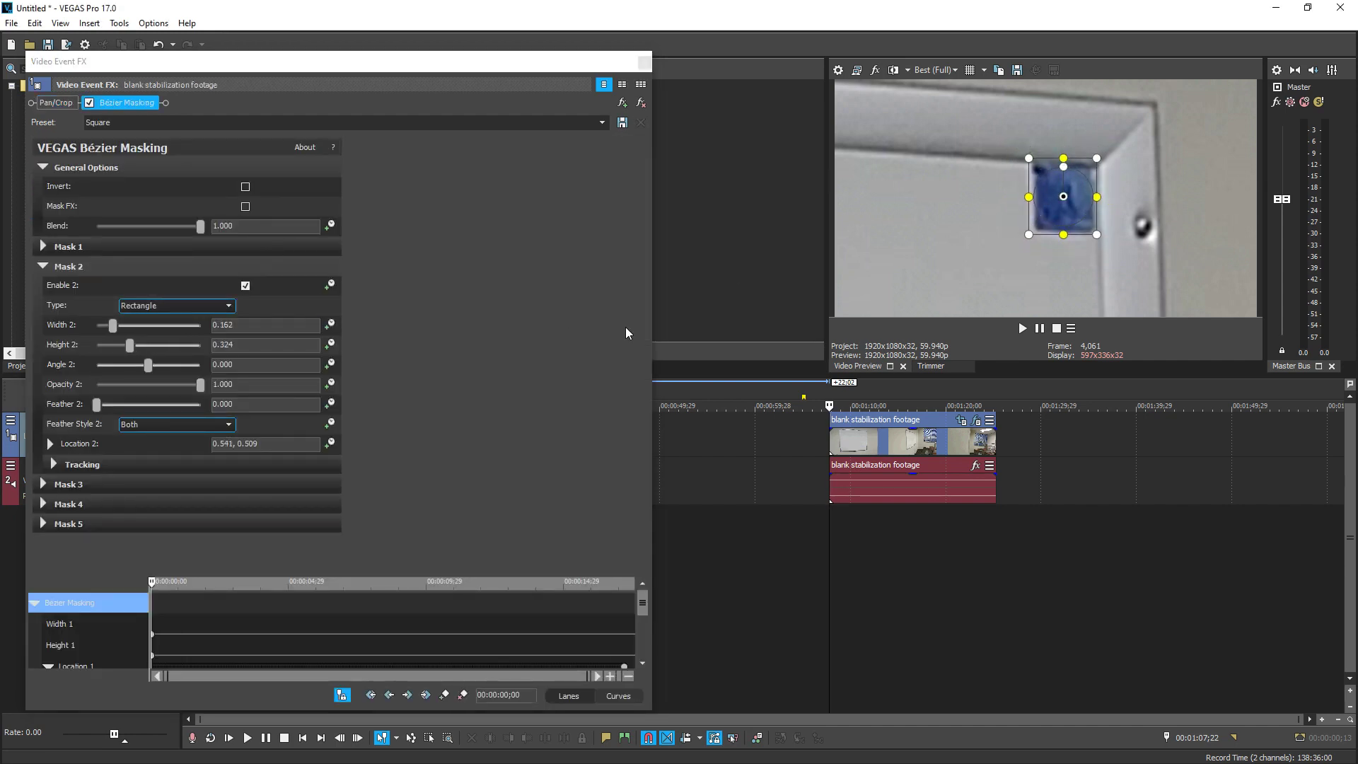
Run the Precise Adjust Mask script on Mask 2 with mask scale adaptation, and refresh the handles by moving the cursor off the event and back
{"action": "left_click", "coordinate": [827, 441]}
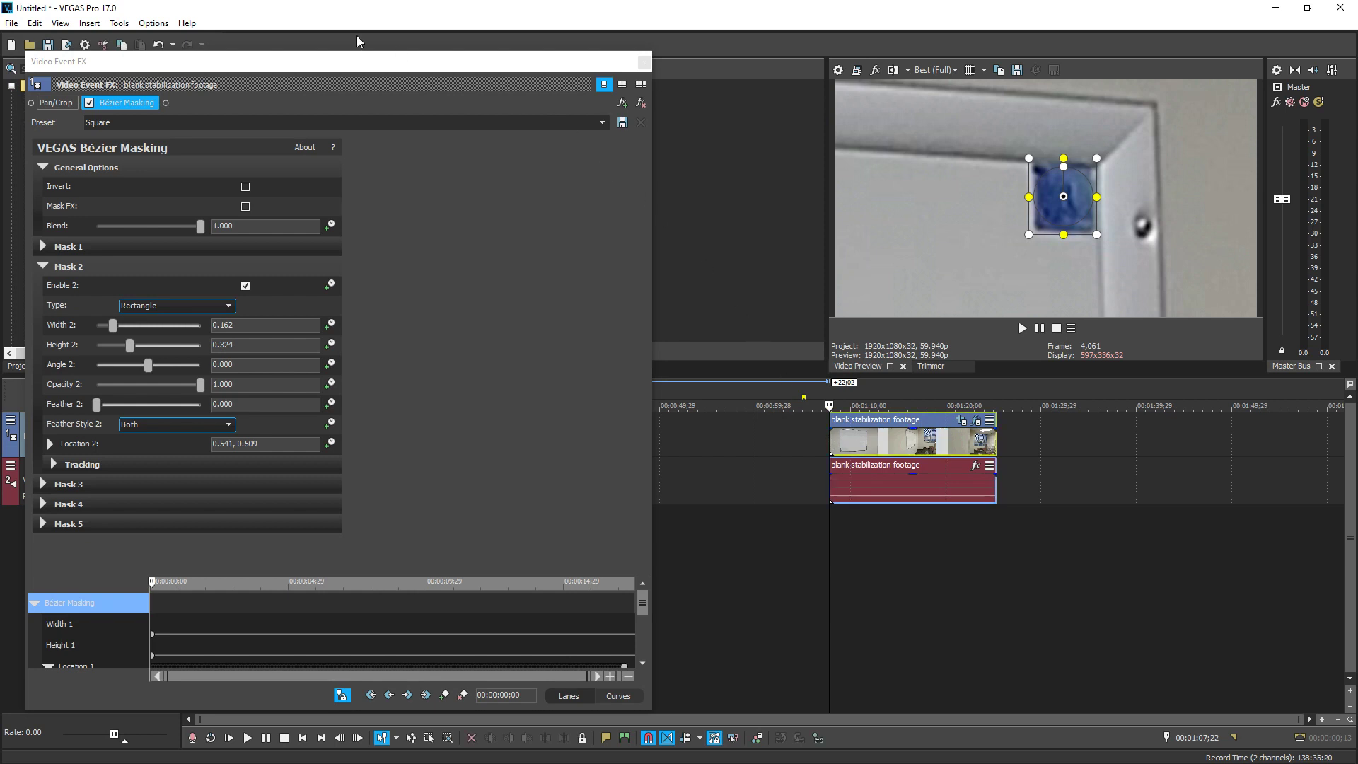
{"action": "left_click", "coordinate": [119, 23]}
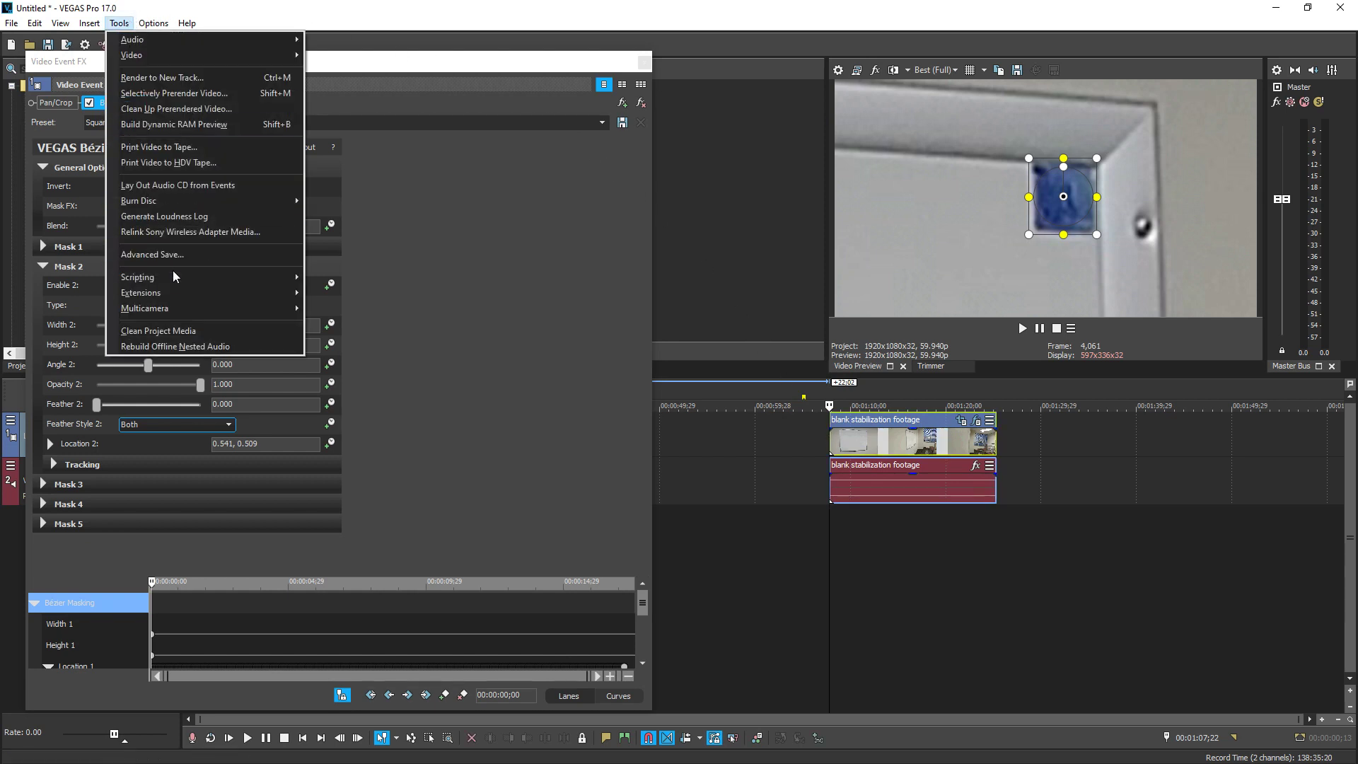
{"action": "mouse_move", "coordinate": [182, 276]}
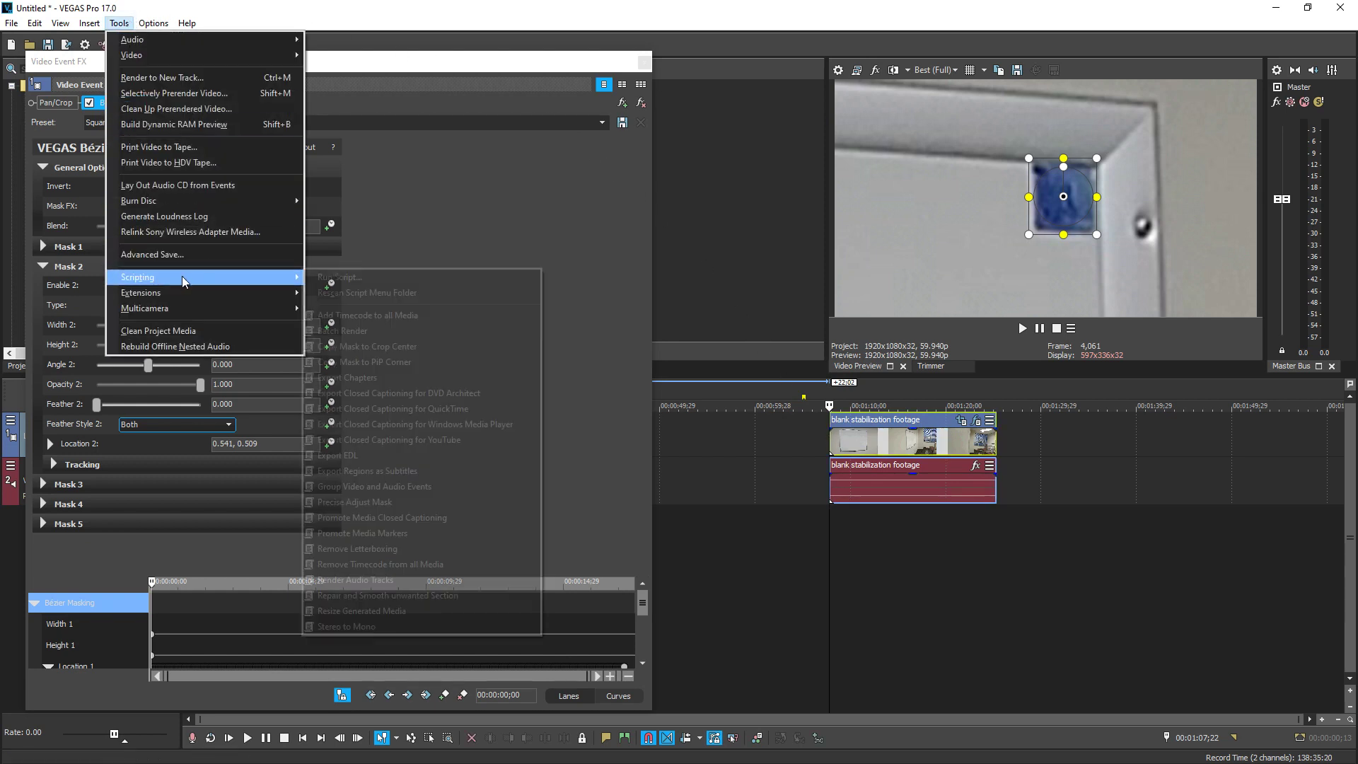
{"action": "left_click", "coordinate": [423, 499]}
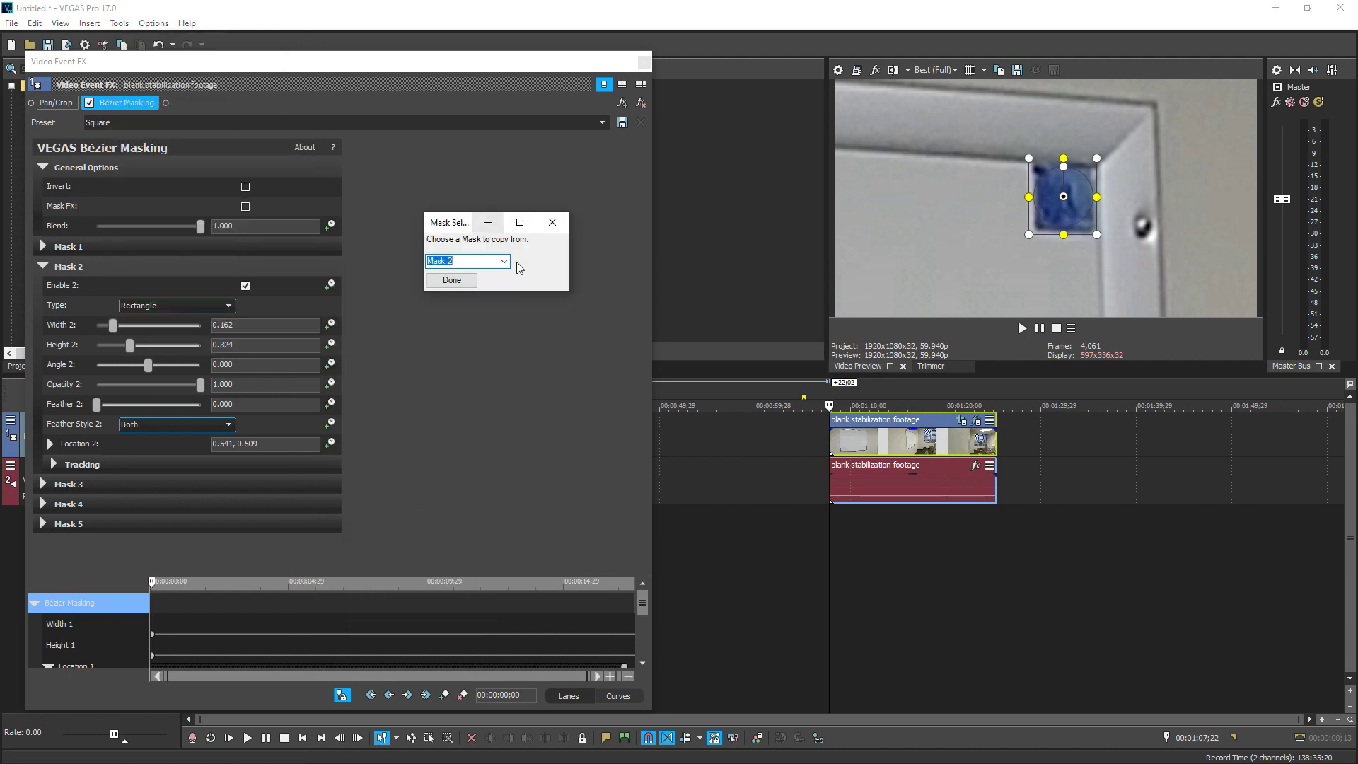
{"action": "left_click", "coordinate": [443, 282]}
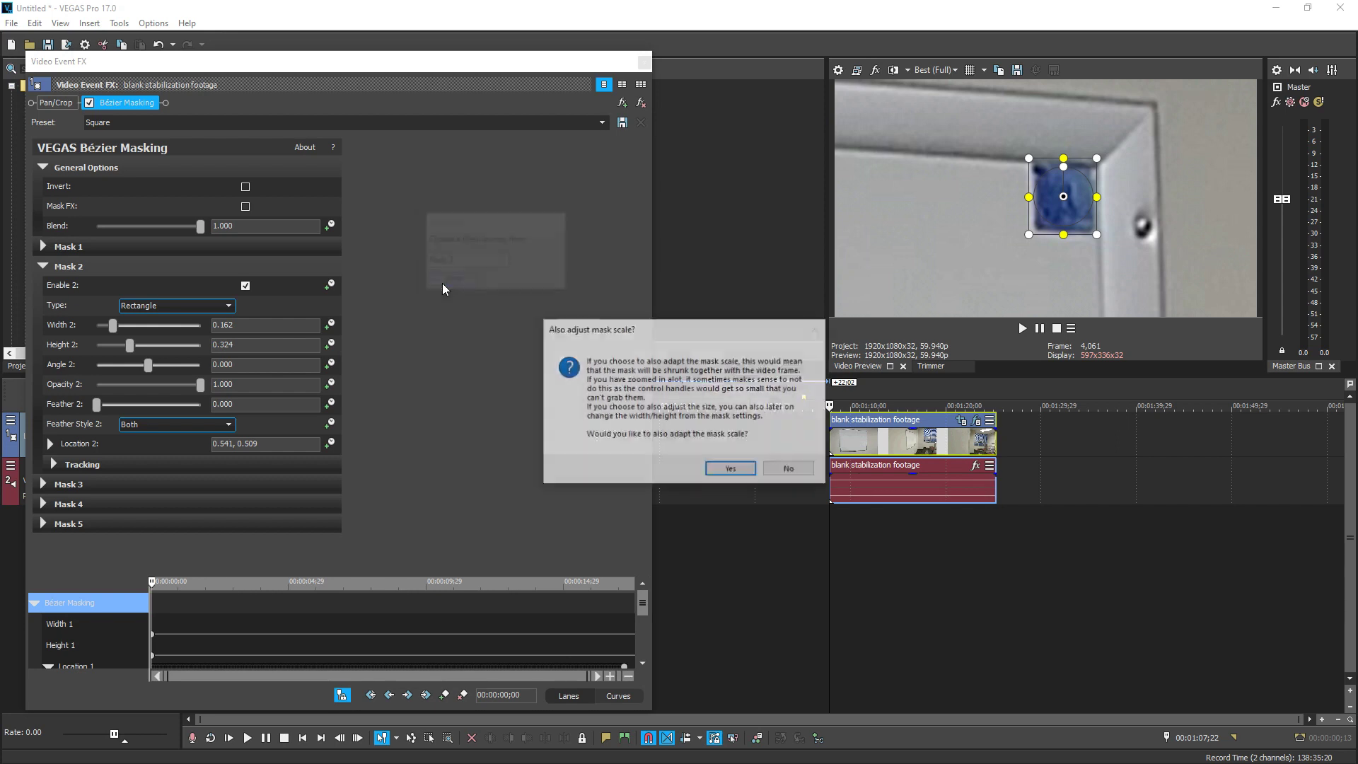
{"action": "left_click", "coordinate": [716, 469]}
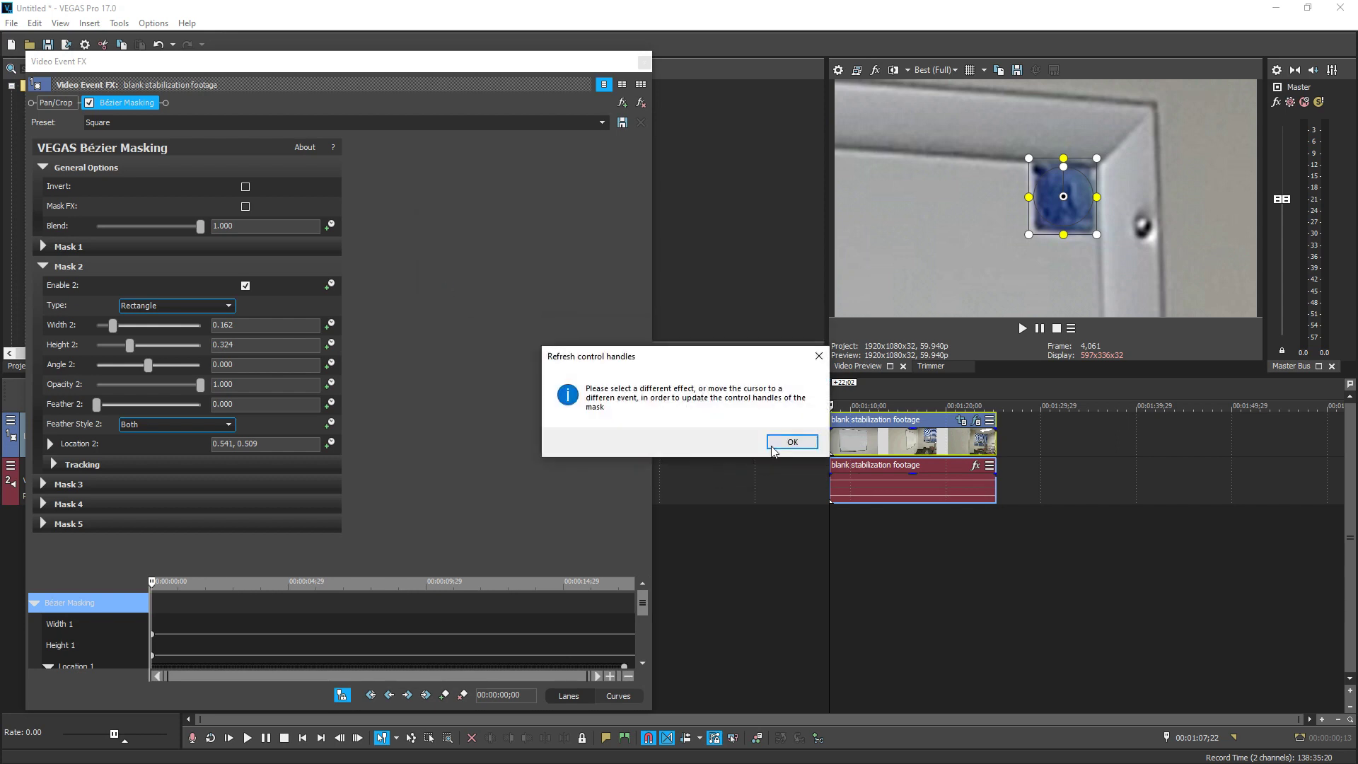
{"action": "left_click", "coordinate": [774, 449]}
{"action": "left_click", "coordinate": [809, 529]}
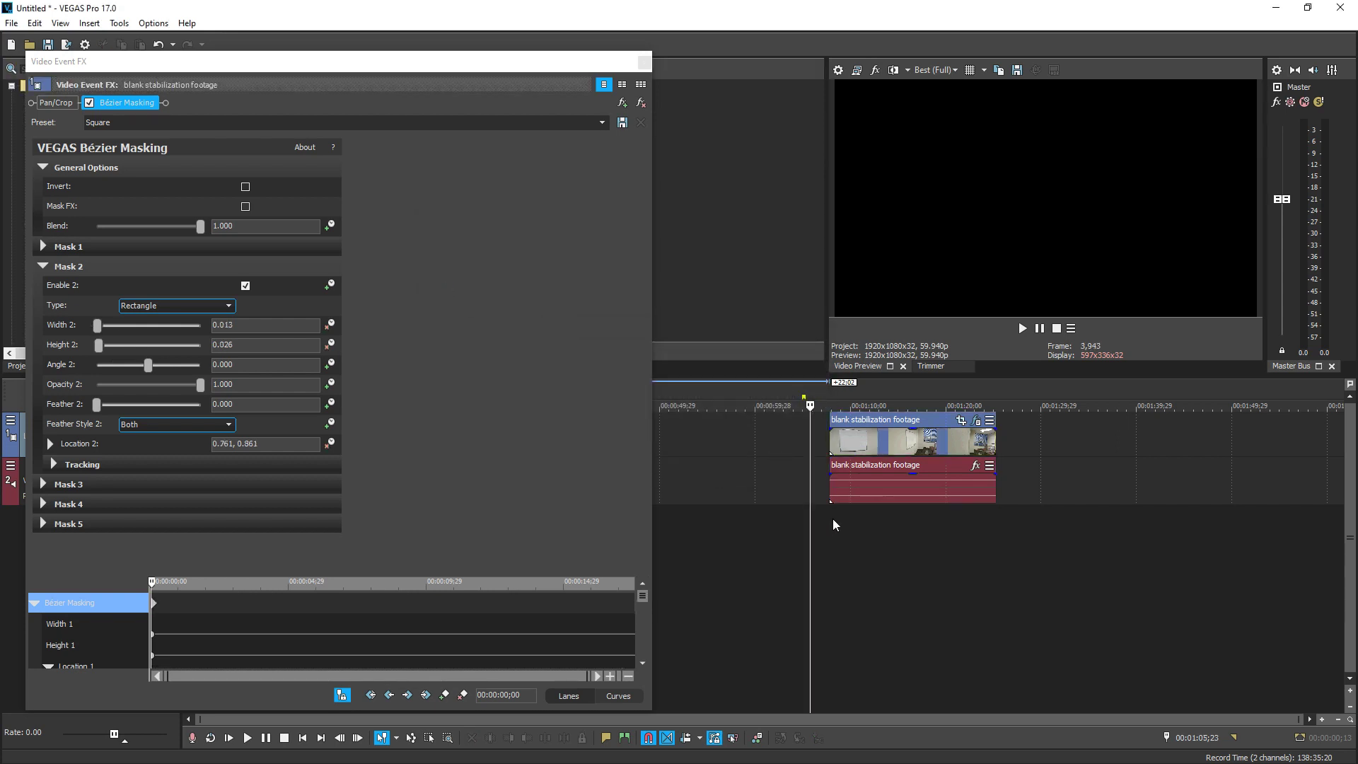
{"action": "left_click", "coordinate": [834, 520]}
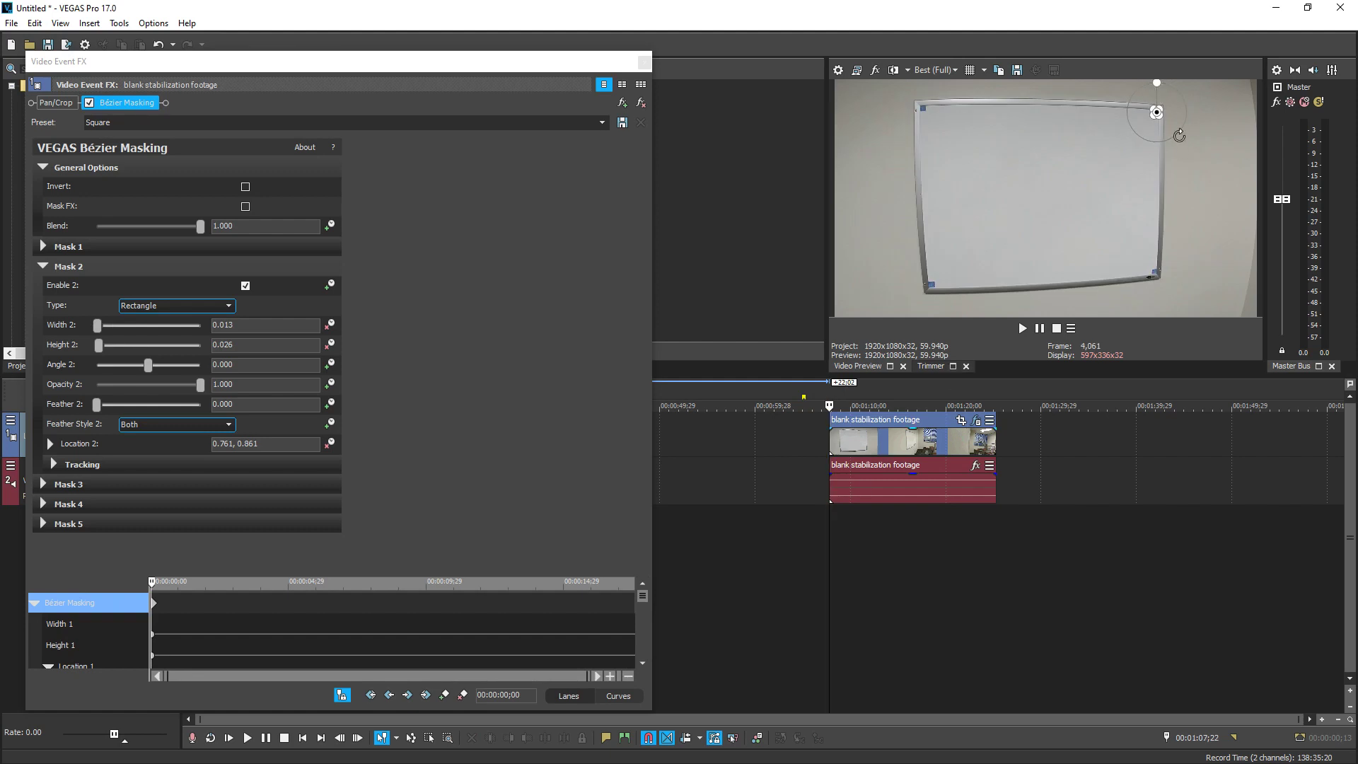
Track Mask 2 with High precision, Location mode and a keyframe interval of 1, and trim the footage's end to the last tracked frame
{"action": "left_click", "coordinate": [67, 465]}
{"action": "left_click", "coordinate": [63, 483]}
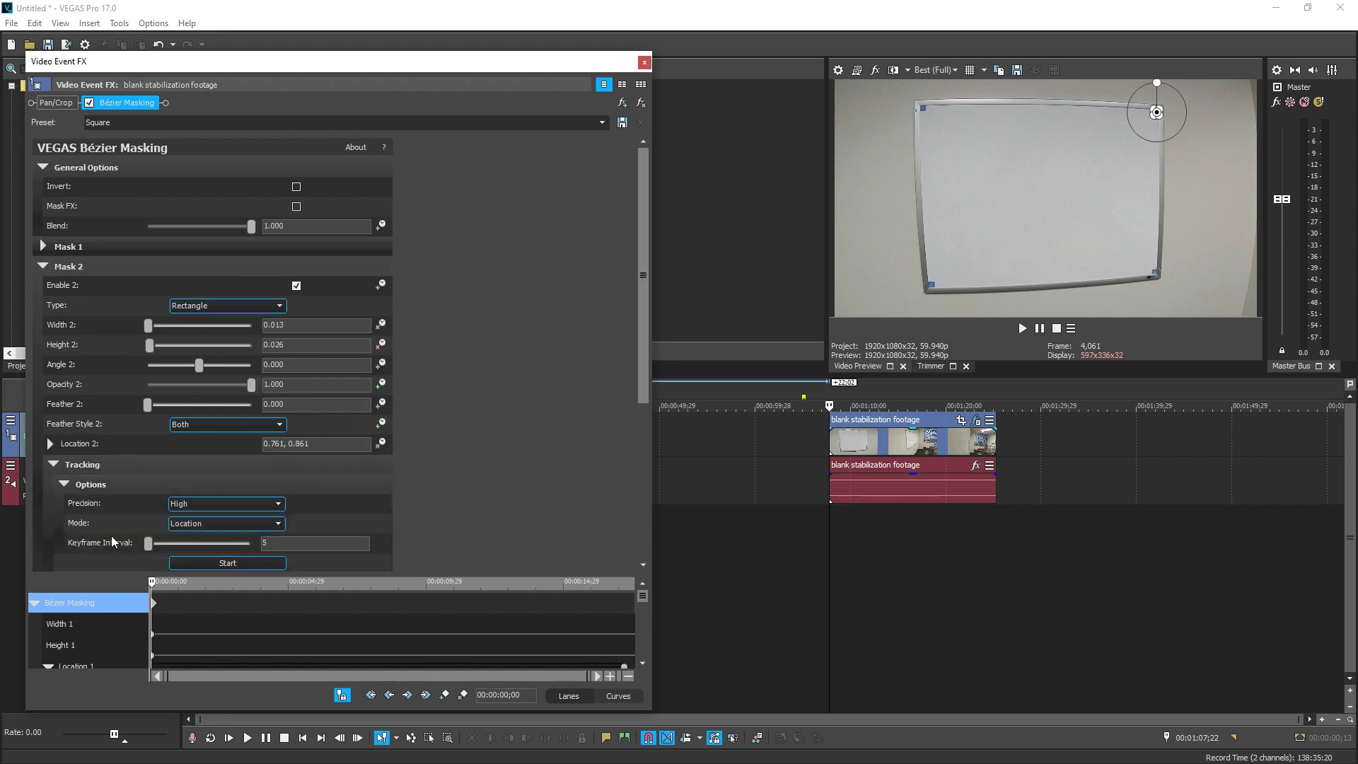
{"action": "left_click", "coordinate": [262, 564]}
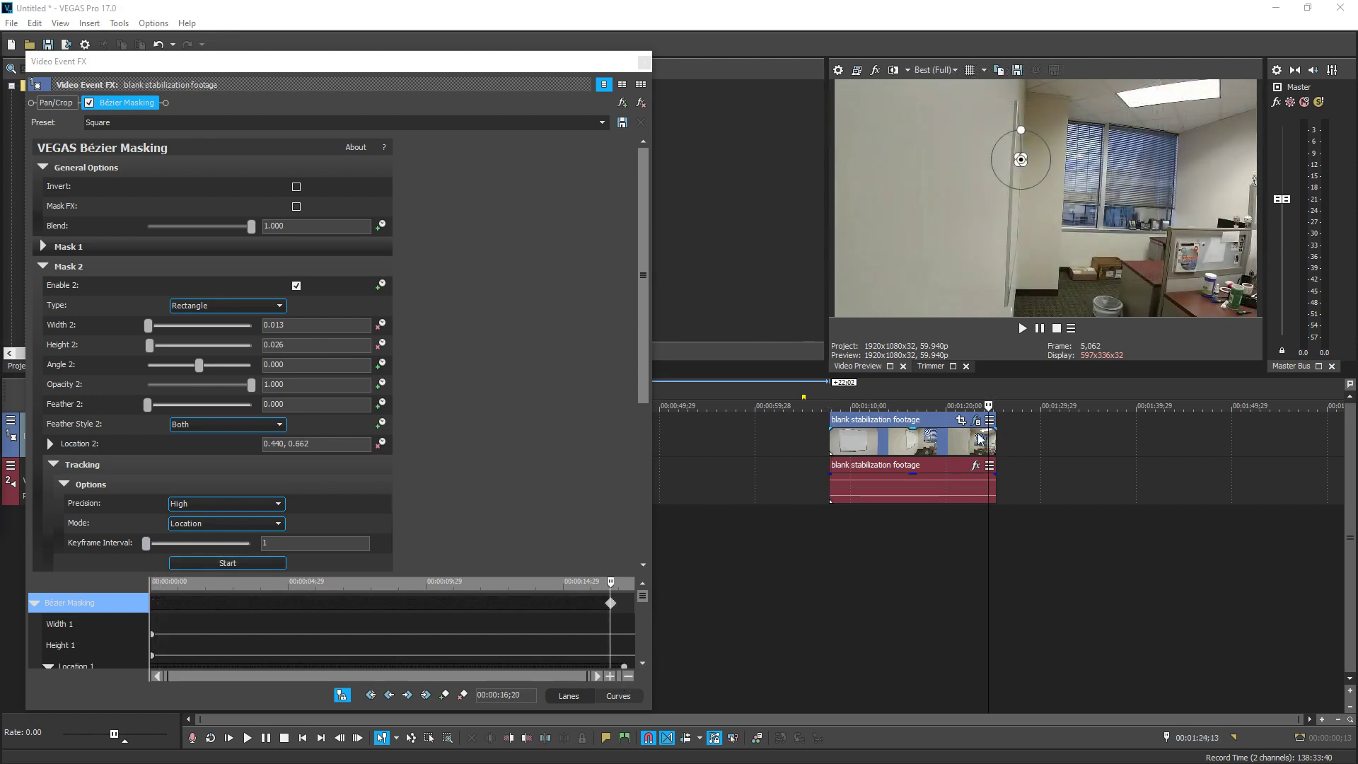
{"action": "left_click_drag", "start_coordinate": [998, 437], "coordinate": [989, 437]}
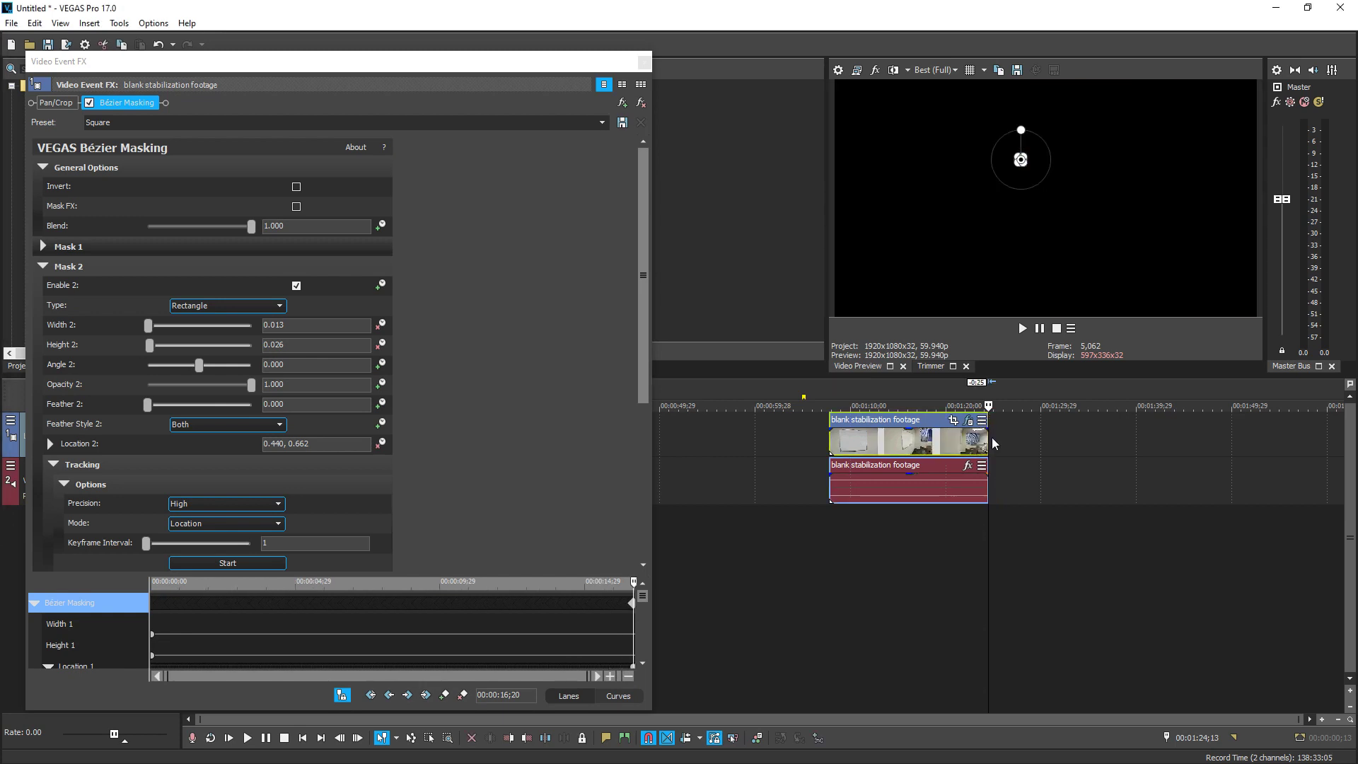
{"action": "left_click", "coordinate": [832, 445]}
Disable Mask 2 and enable Mask 3 in the Bézier Masking effect
{"action": "left_click", "coordinate": [41, 267]}
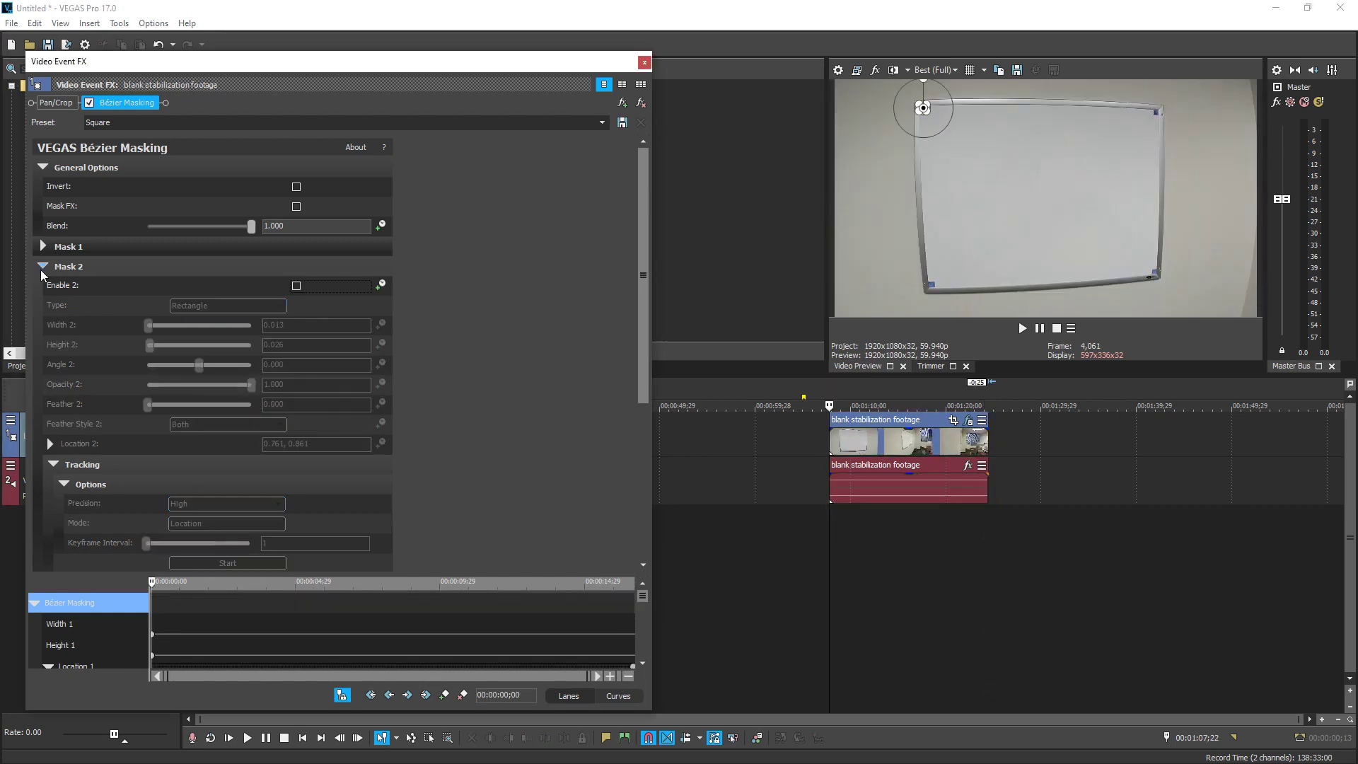
{"action": "left_click", "coordinate": [45, 286]}
{"action": "left_click", "coordinate": [245, 305]}
Zoom the Pan/Crop in on the whiteboard's lower-left corner marker and fit the Mask 3 rectangle tightly around it
{"action": "left_click", "coordinate": [56, 103]}
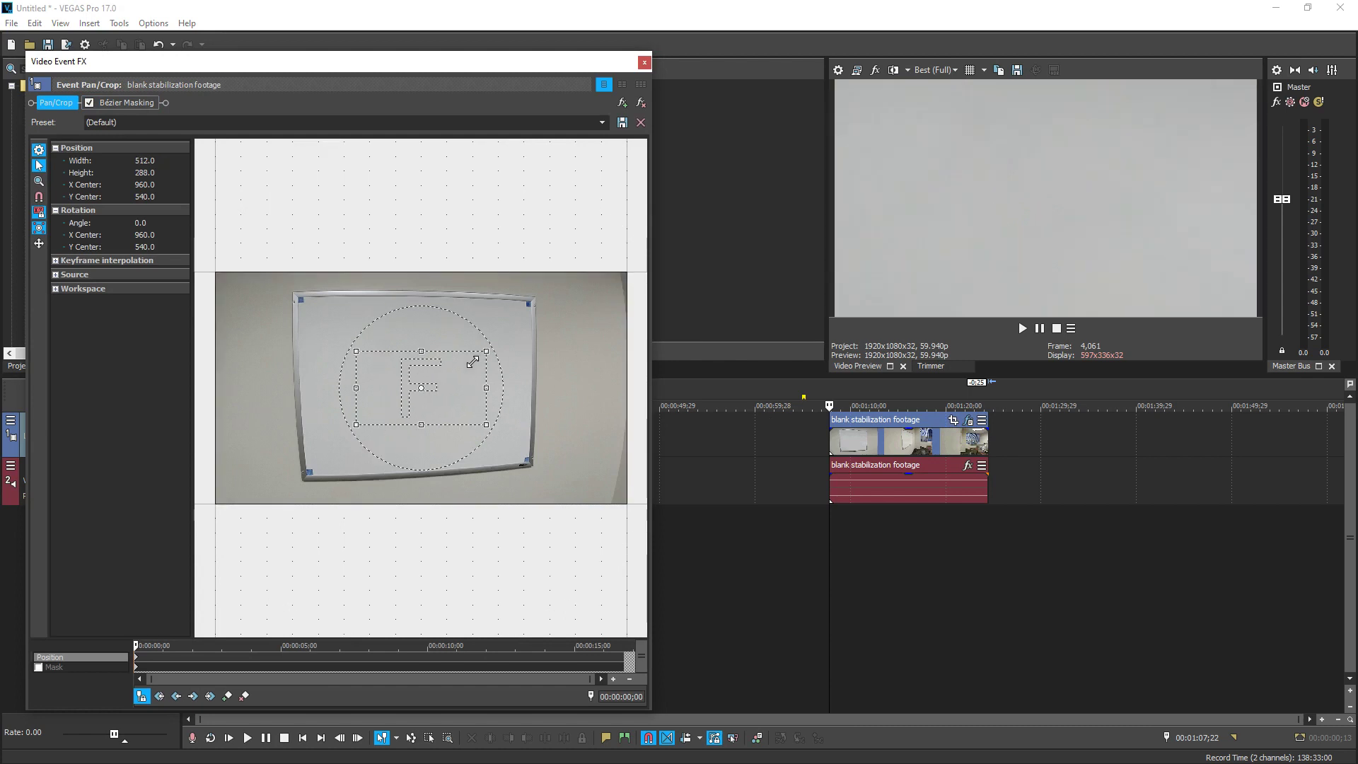
{"action": "left_click_drag", "start_coordinate": [421, 385], "coordinate": [322, 470]}
{"action": "left_click", "coordinate": [127, 103]}
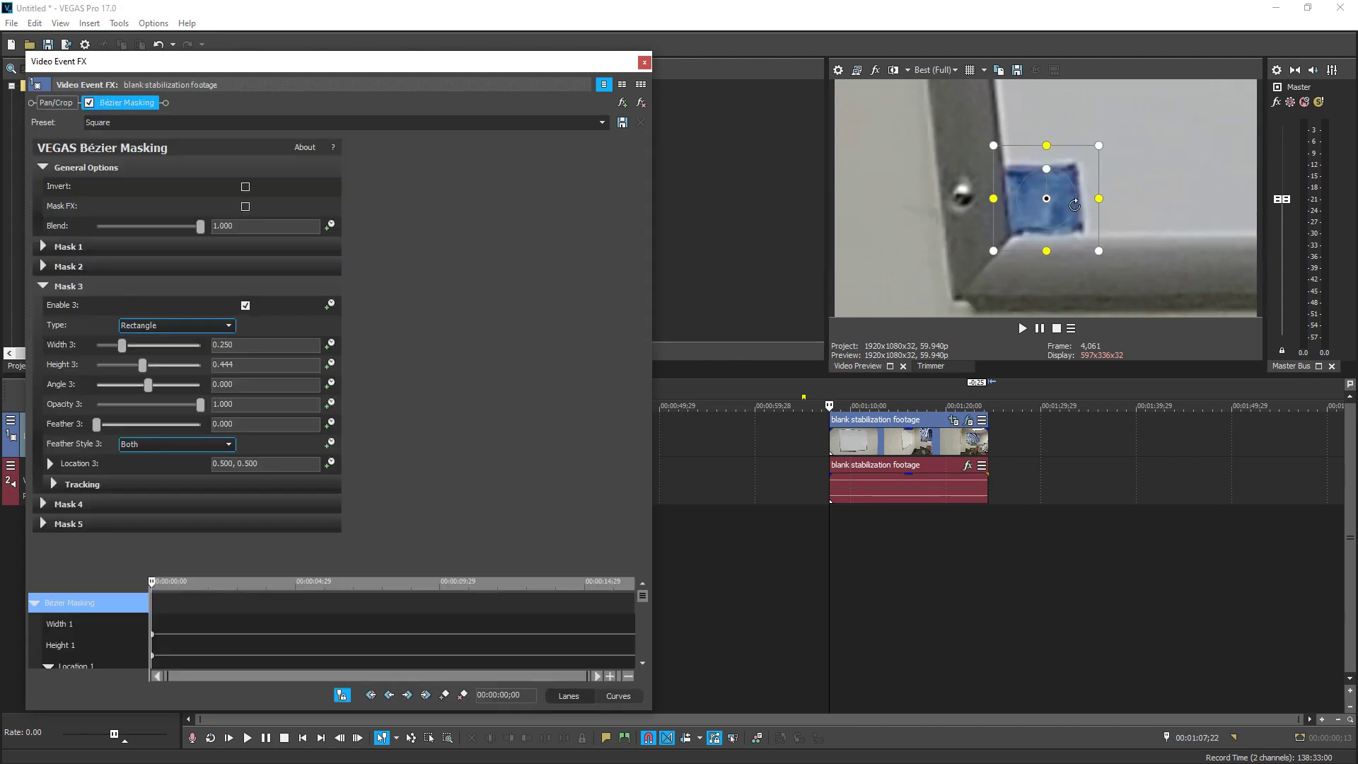
{"action": "left_click_drag", "start_coordinate": [1042, 253], "coordinate": [1043, 243]}
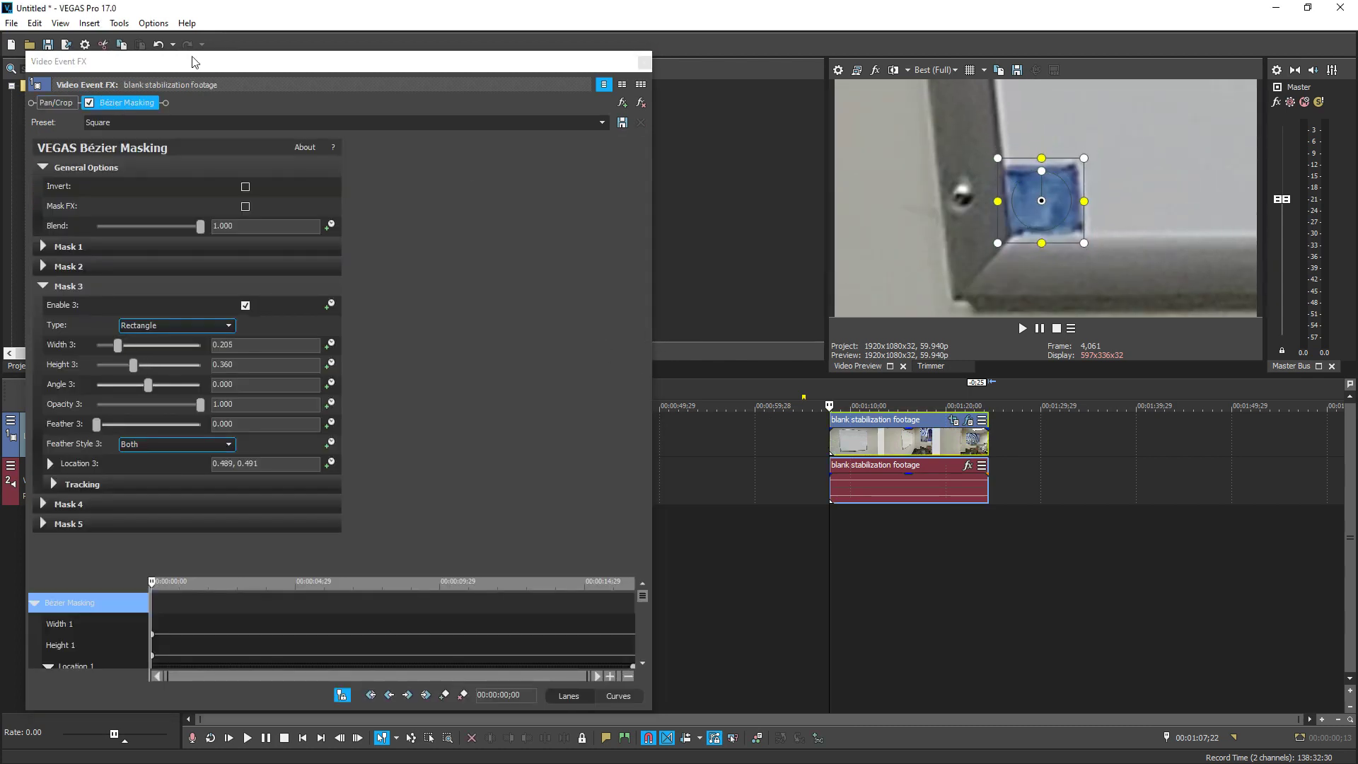
Run the Precise Adjust Mask script on Mask 3 with mask scale adaptation and refresh its control handles
{"action": "left_click", "coordinate": [119, 23]}
{"action": "mouse_move", "coordinate": [206, 278]}
{"action": "left_click", "coordinate": [360, 503]}
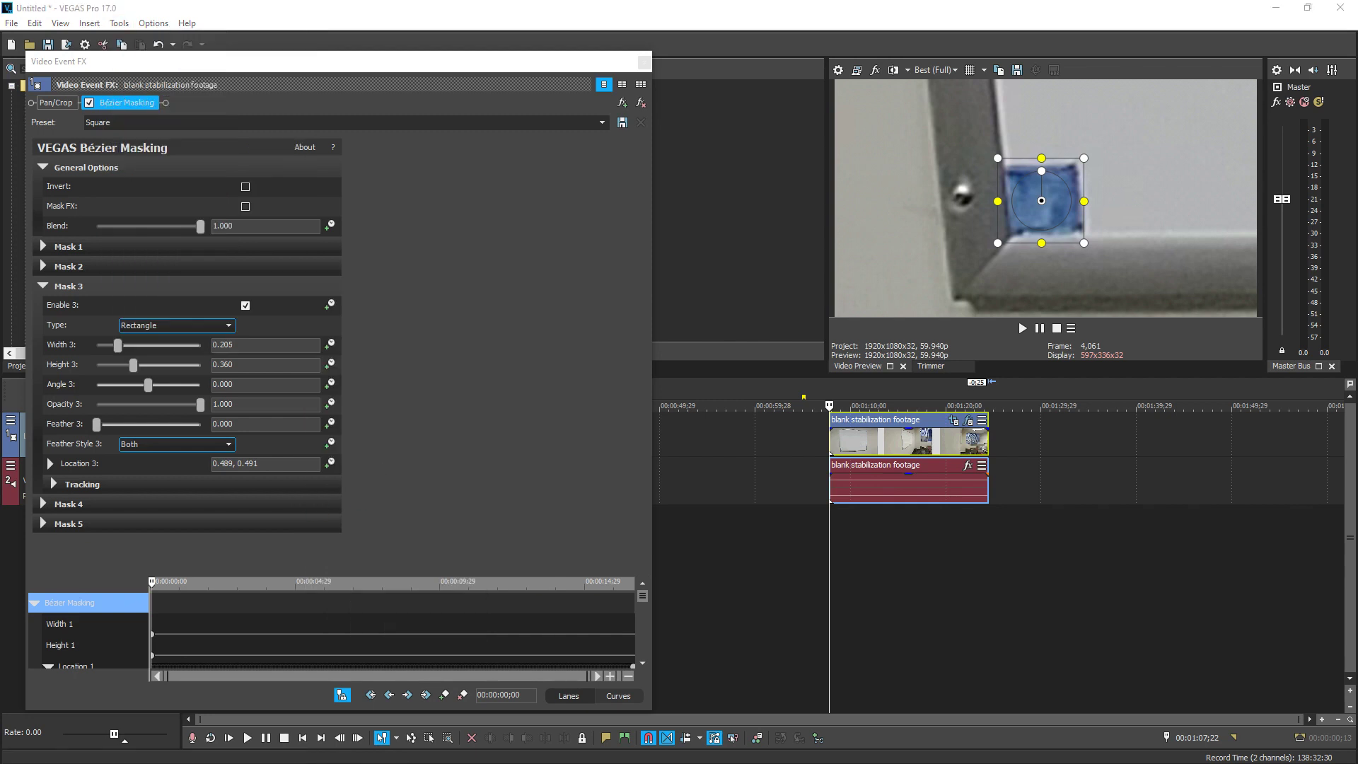
{"action": "left_click", "coordinate": [791, 442]}
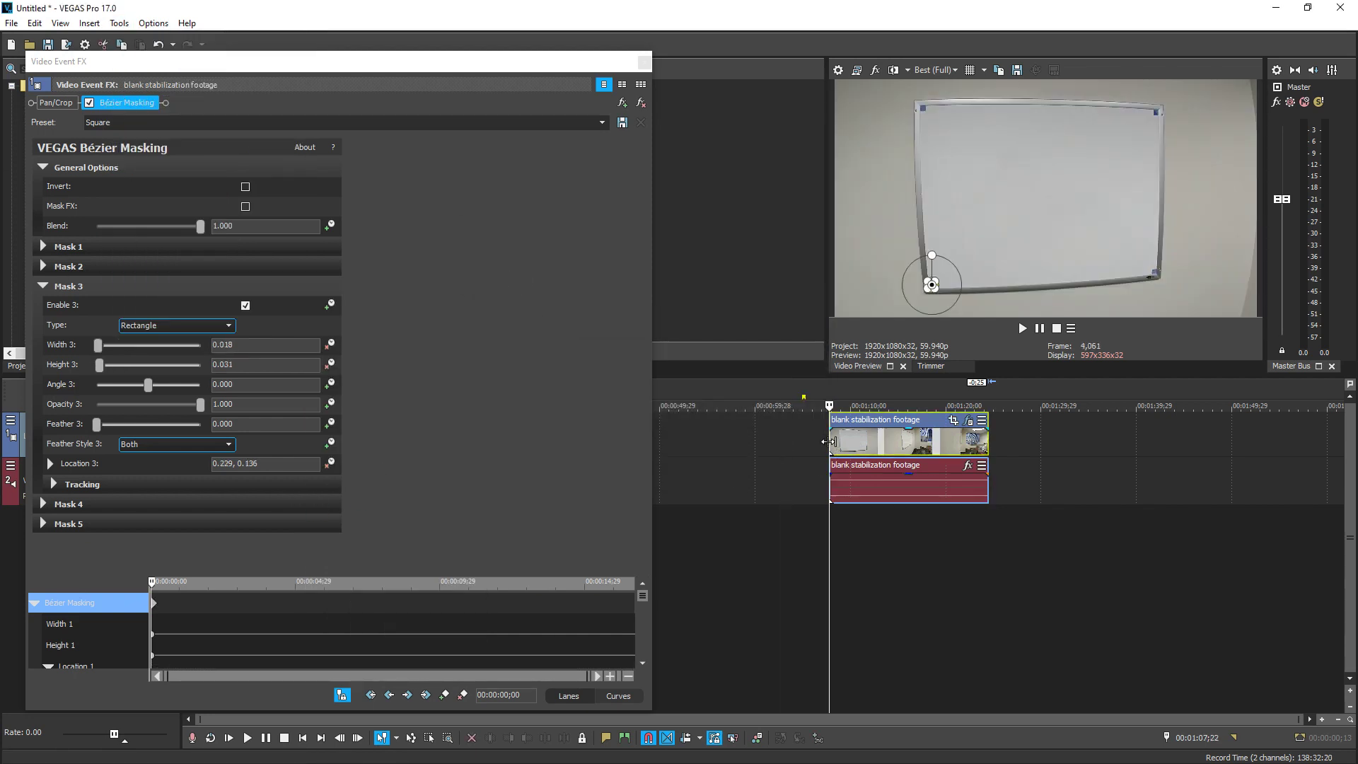
Track Mask 3 with High precision, Location mode and a keyframe interval of 1, trim the footage's end, and enable Mask 4 in its place
{"action": "left_click", "coordinate": [54, 484]}
{"action": "left_click", "coordinate": [202, 524]}
{"action": "left_click", "coordinate": [178, 541]}
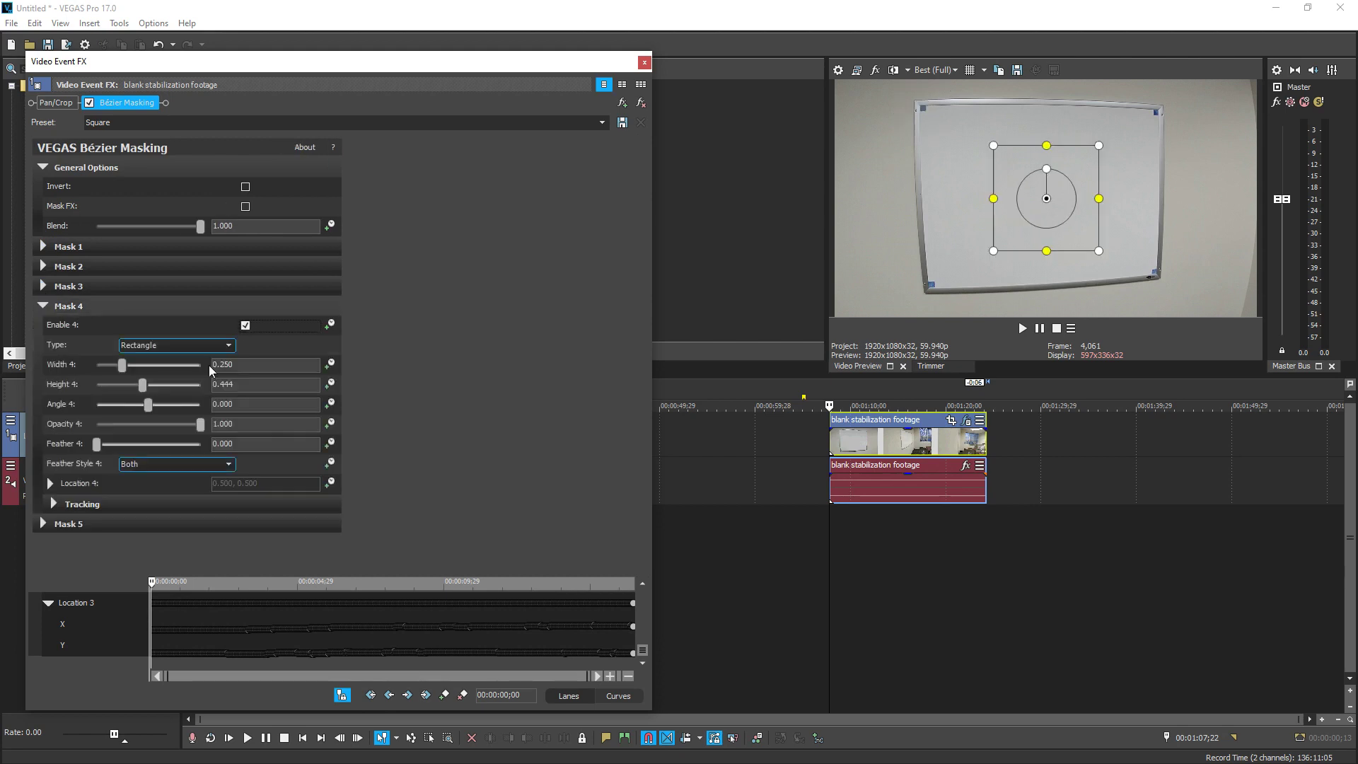
Zoom the Pan/Crop in on the whiteboard's lower-right corner marker and fit the Mask 4 rectangle tightly around it
{"action": "left_click", "coordinate": [952, 421]}
{"action": "left_click_drag", "start_coordinate": [421, 382], "coordinate": [514, 464]}
{"action": "left_click", "coordinate": [127, 103]}
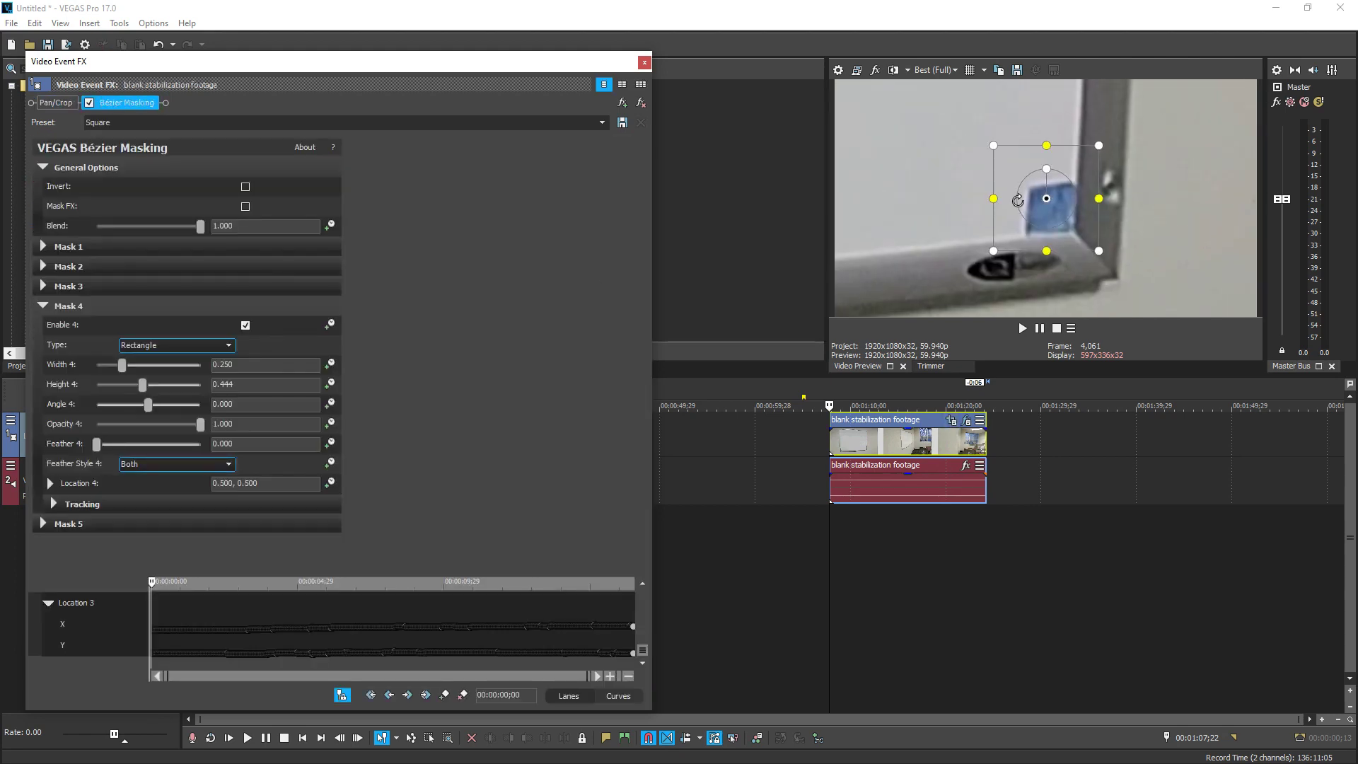
{"action": "left_click_drag", "start_coordinate": [1008, 208], "coordinate": [1021, 208]}
{"action": "left_click_drag", "start_coordinate": [1052, 156], "coordinate": [1051, 173]}
{"action": "left_click_drag", "start_coordinate": [1051, 174], "coordinate": [1051, 179]}
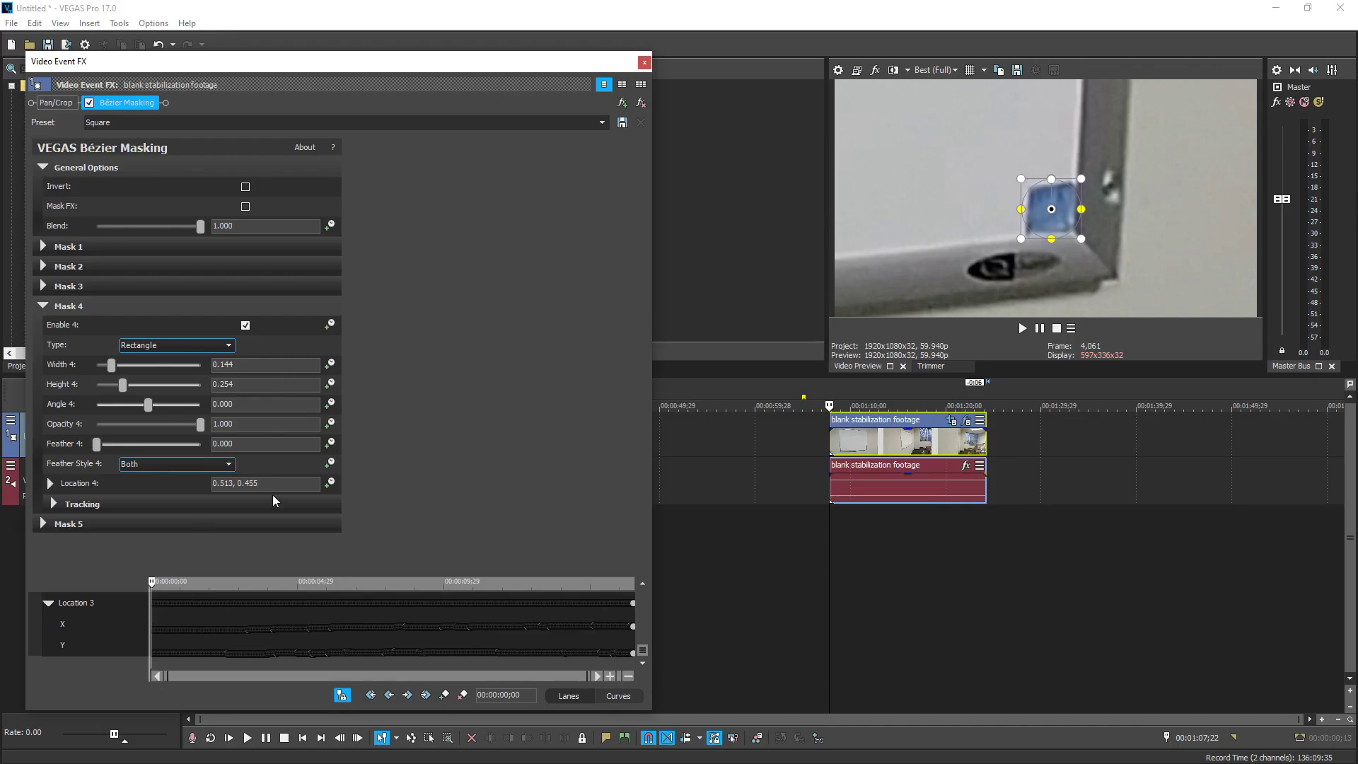
Run the Precise Adjust Mask script on Mask 4 with mask scale adaptation and refresh its control handles
{"action": "left_click", "coordinate": [118, 23]}
{"action": "mouse_move", "coordinate": [163, 271]}
{"action": "left_click", "coordinate": [382, 493]}
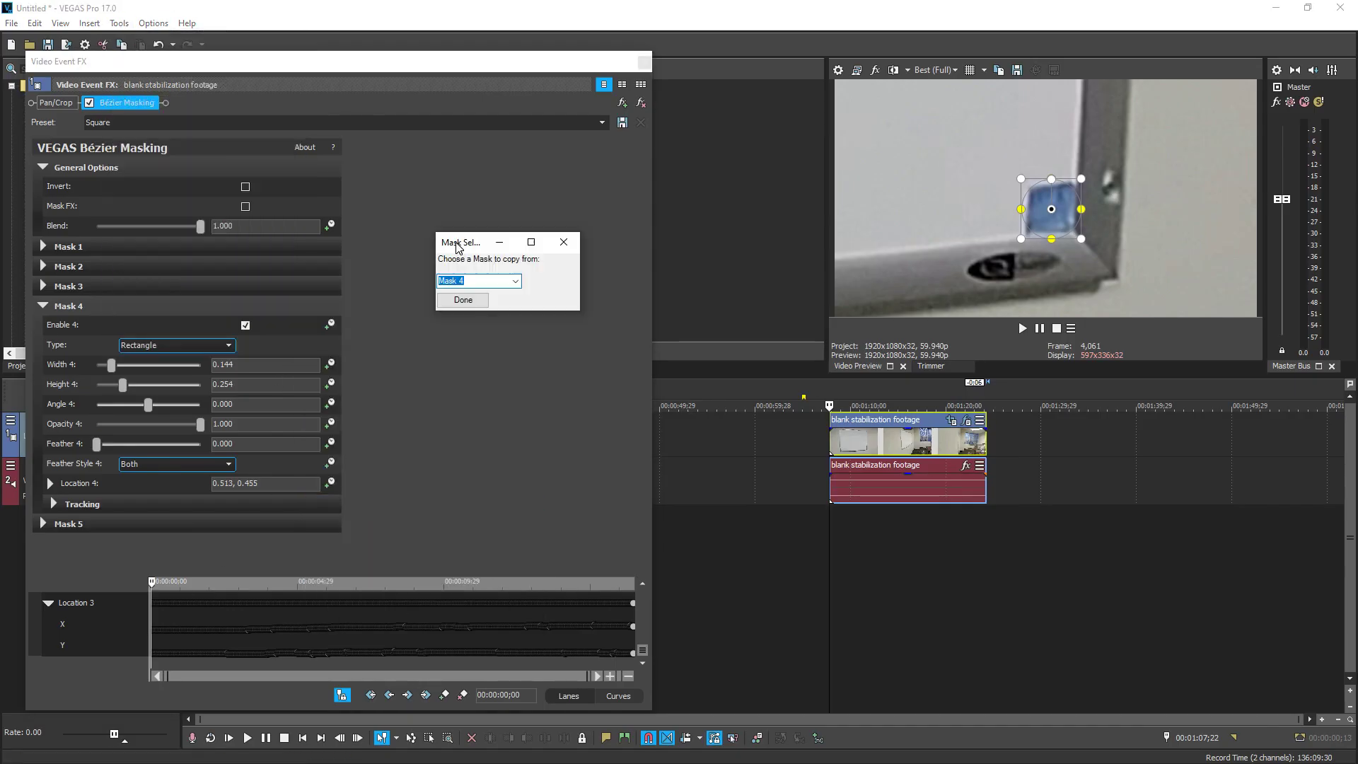
{"action": "left_click", "coordinate": [725, 470]}
{"action": "left_click", "coordinate": [793, 444]}
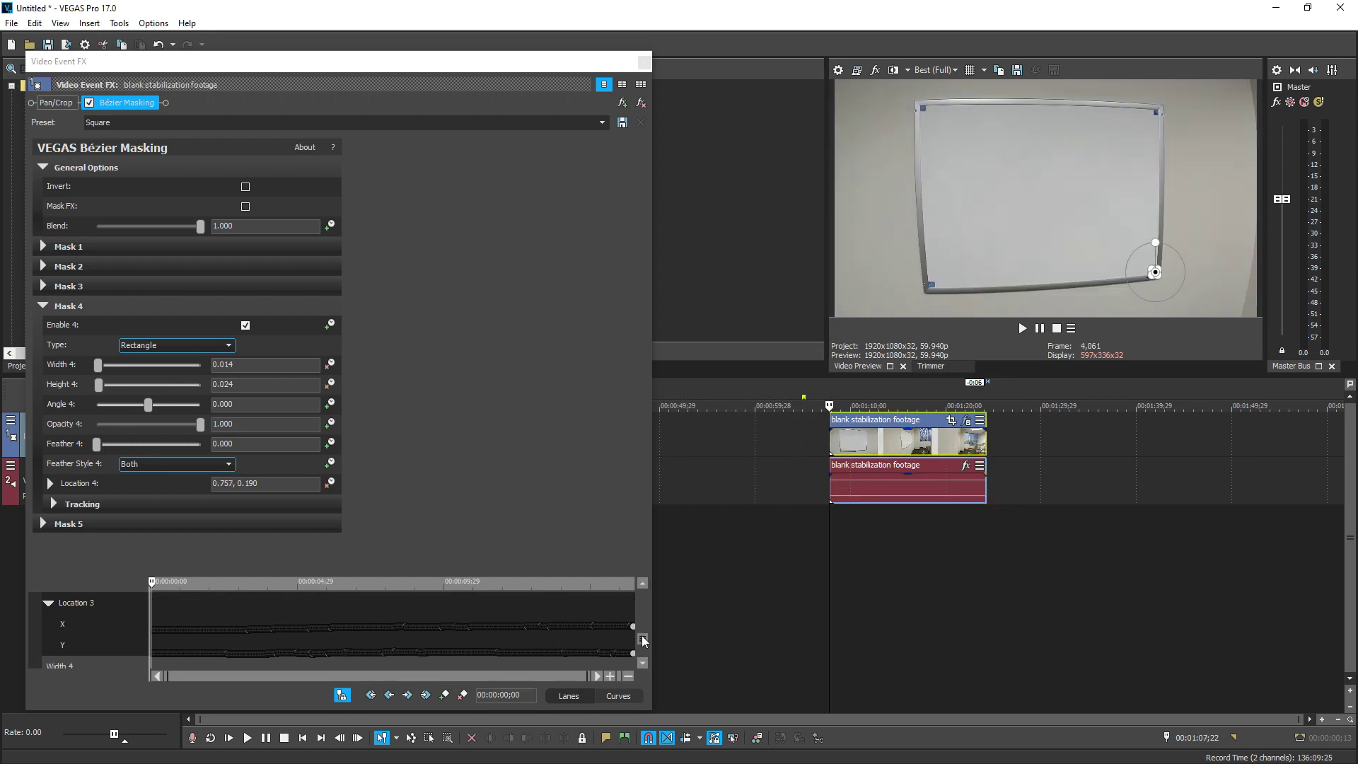
Track Mask 4 with High precision and Location mode, and trim the footage's end to the tracked range
{"action": "left_click", "coordinate": [80, 506]}
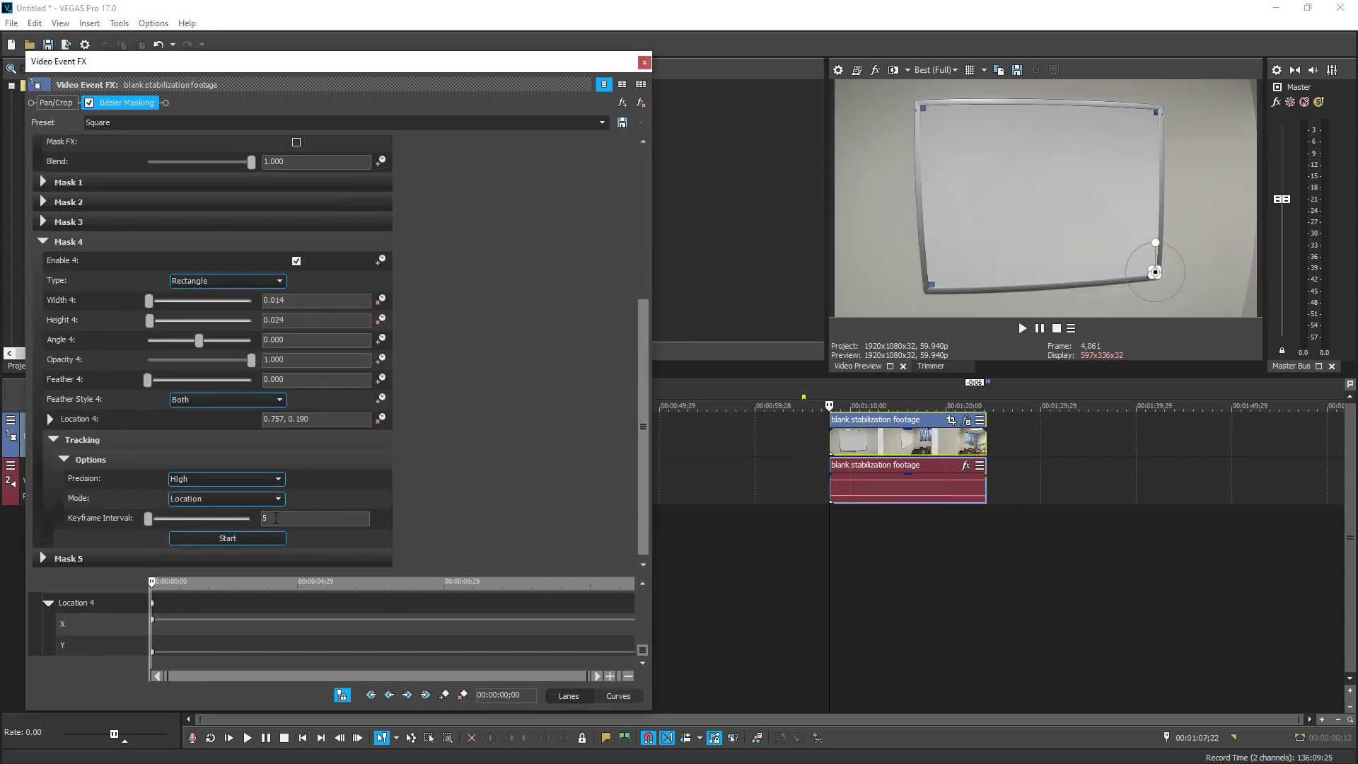
{"action": "left_click", "coordinate": [236, 538]}
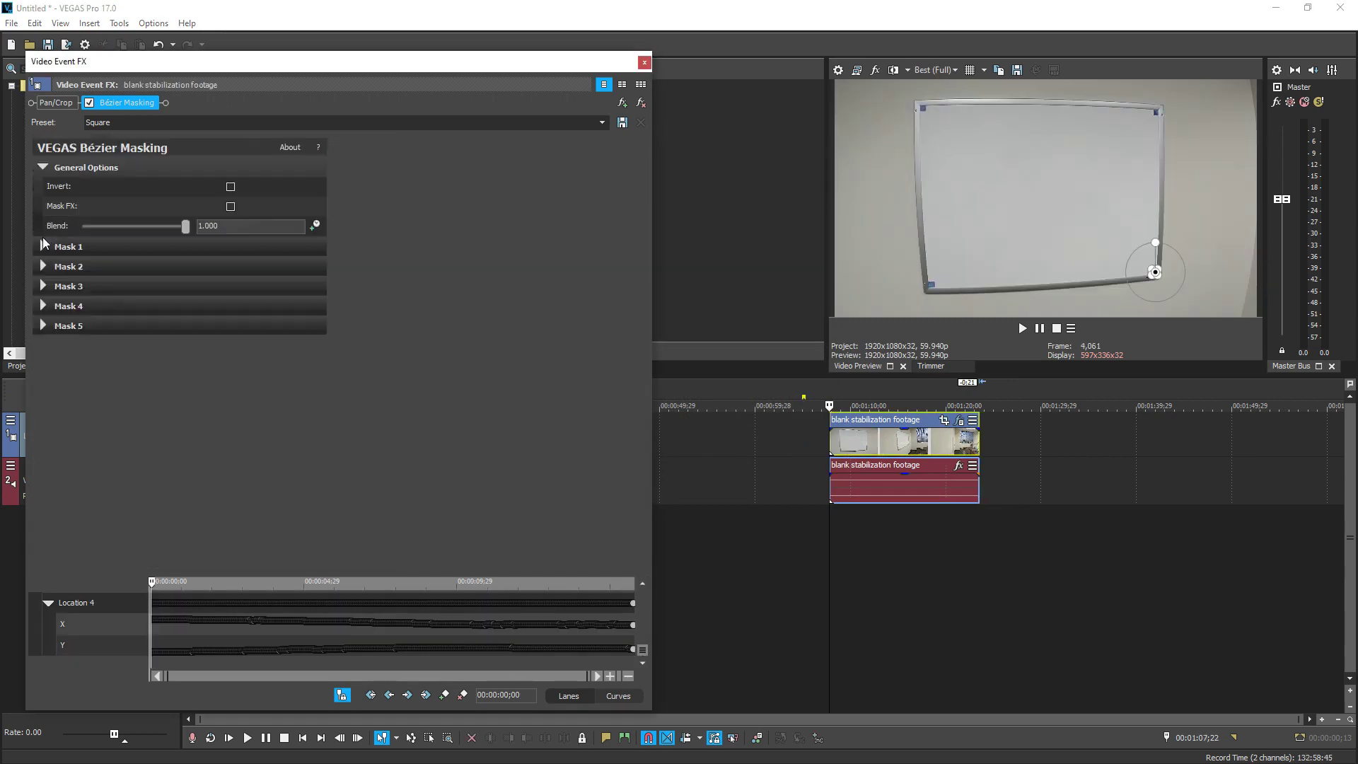
Re-enable Masks 3, 2 and 1 in the Bézier Masking effect and close the effect window
{"action": "left_click", "coordinate": [43, 285]}
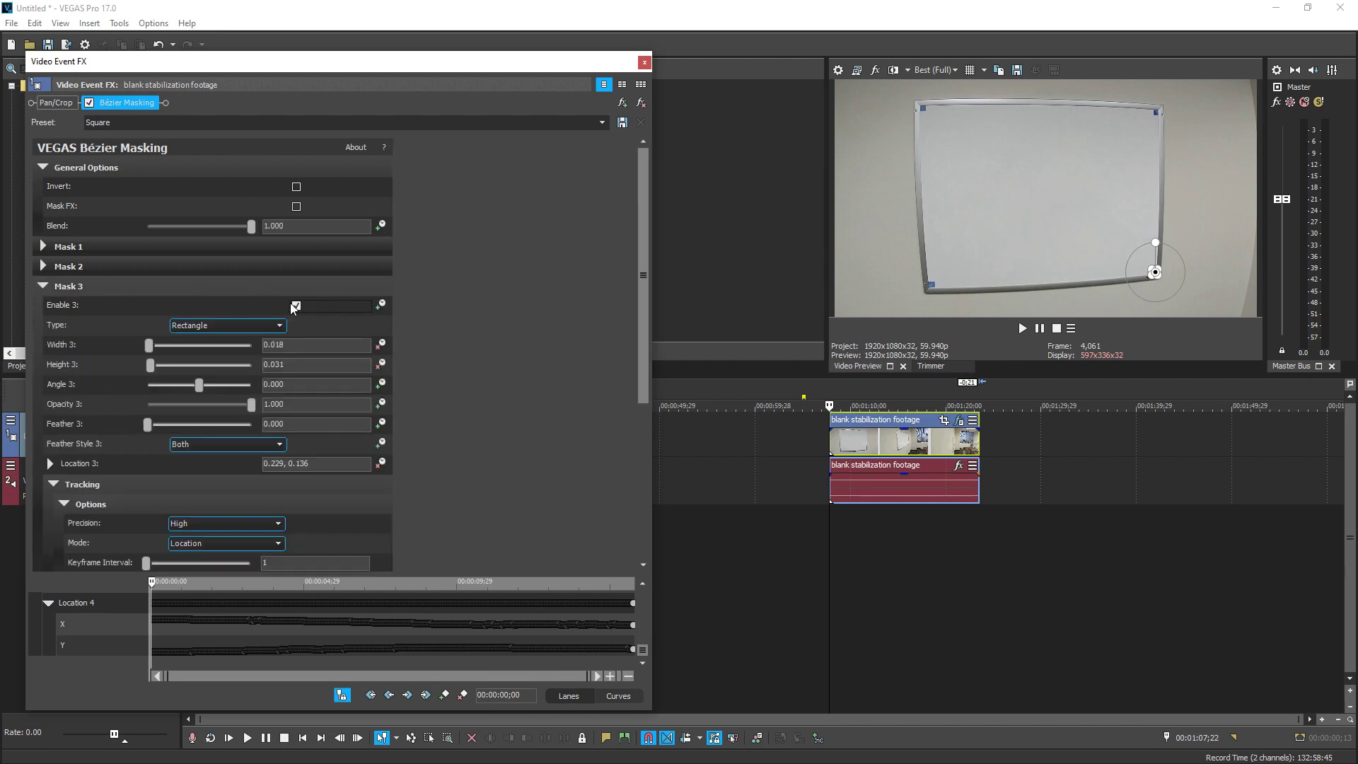
{"action": "left_click", "coordinate": [45, 266]}
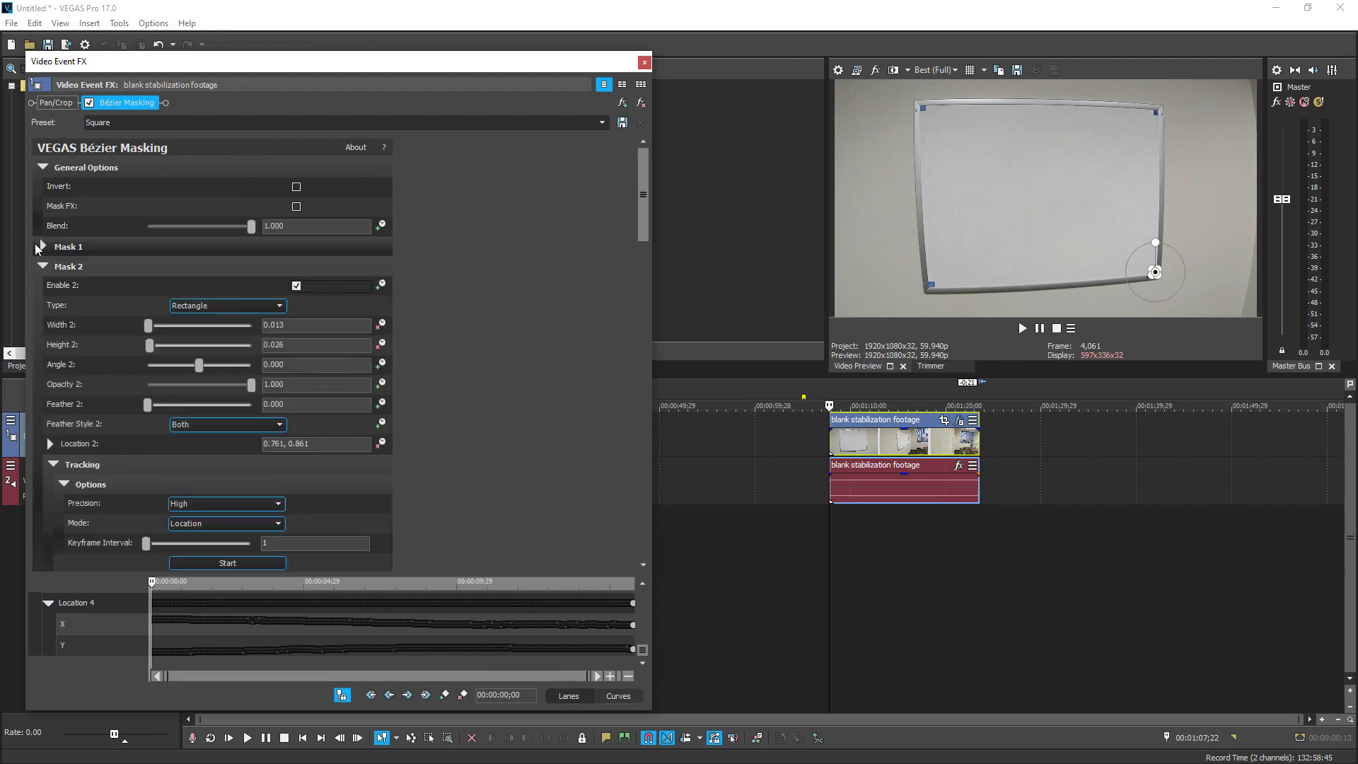
{"action": "left_click", "coordinate": [42, 245]}
{"action": "left_click", "coordinate": [296, 265]}
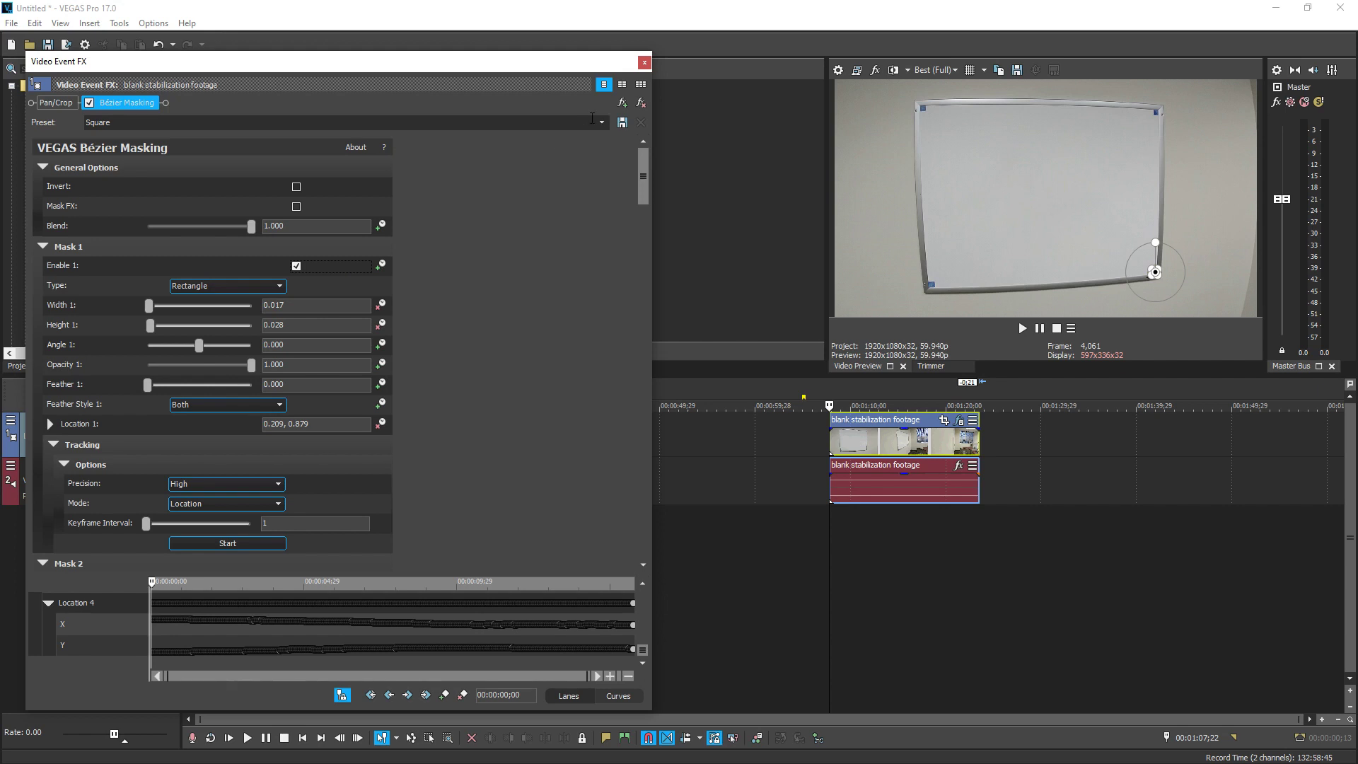
{"action": "left_click", "coordinate": [644, 63]}
Place the logo above the whiteboard footage, apply the default Picture In Picture effect to it, and change the effect's mode from Fixed Shape
{"action": "left_click_drag", "start_coordinate": [838, 416], "coordinate": [845, 418]}
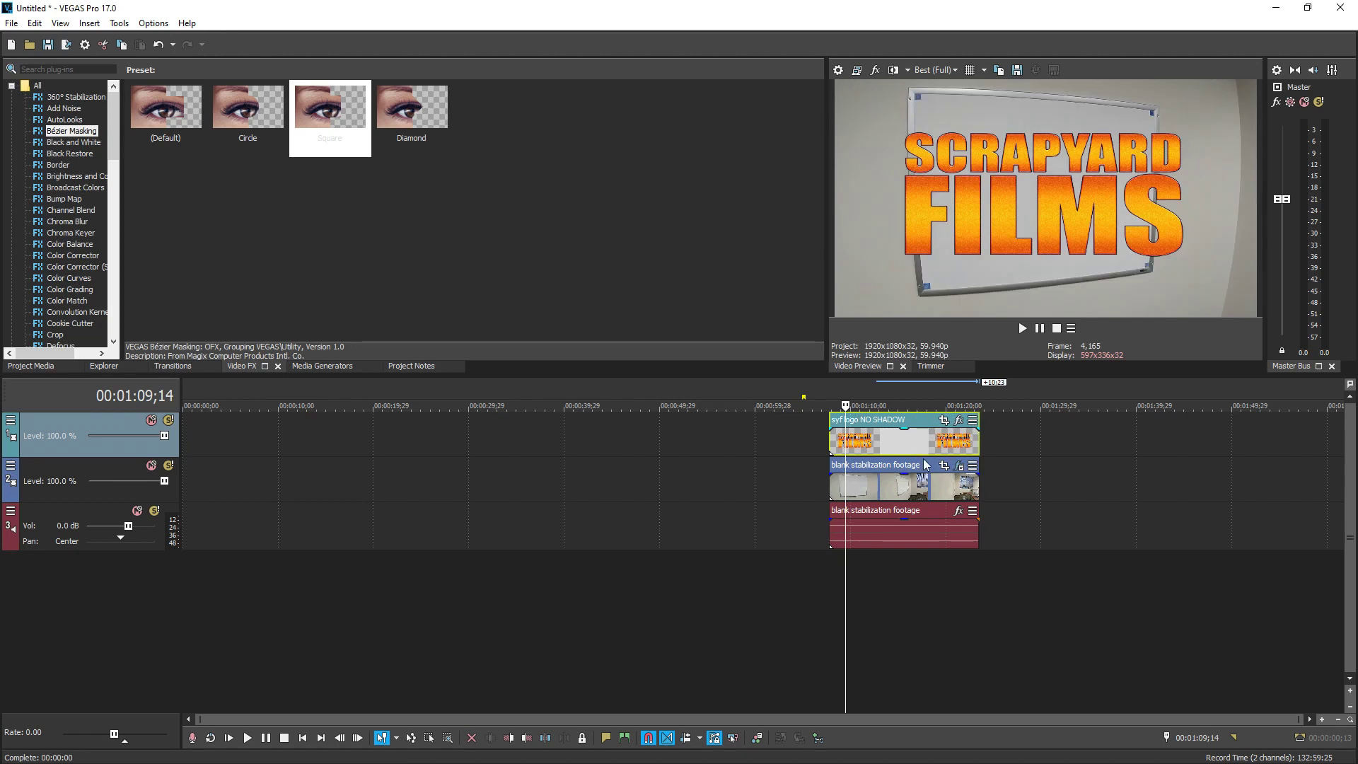
{"action": "key", "text": "p"}
{"action": "left_click_drag", "start_coordinate": [176, 110], "coordinate": [872, 443]}
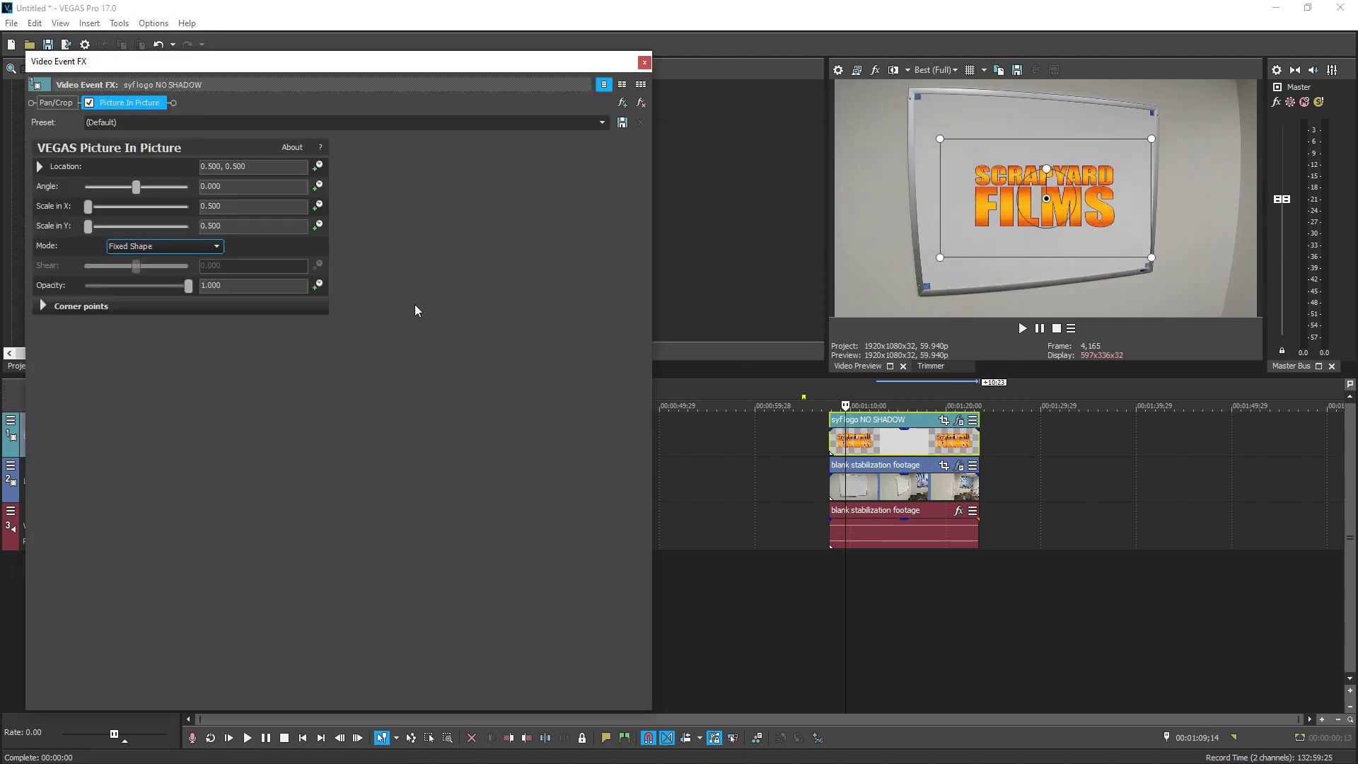
{"action": "left_click", "coordinate": [212, 246]}
{"action": "left_click", "coordinate": [167, 279]}
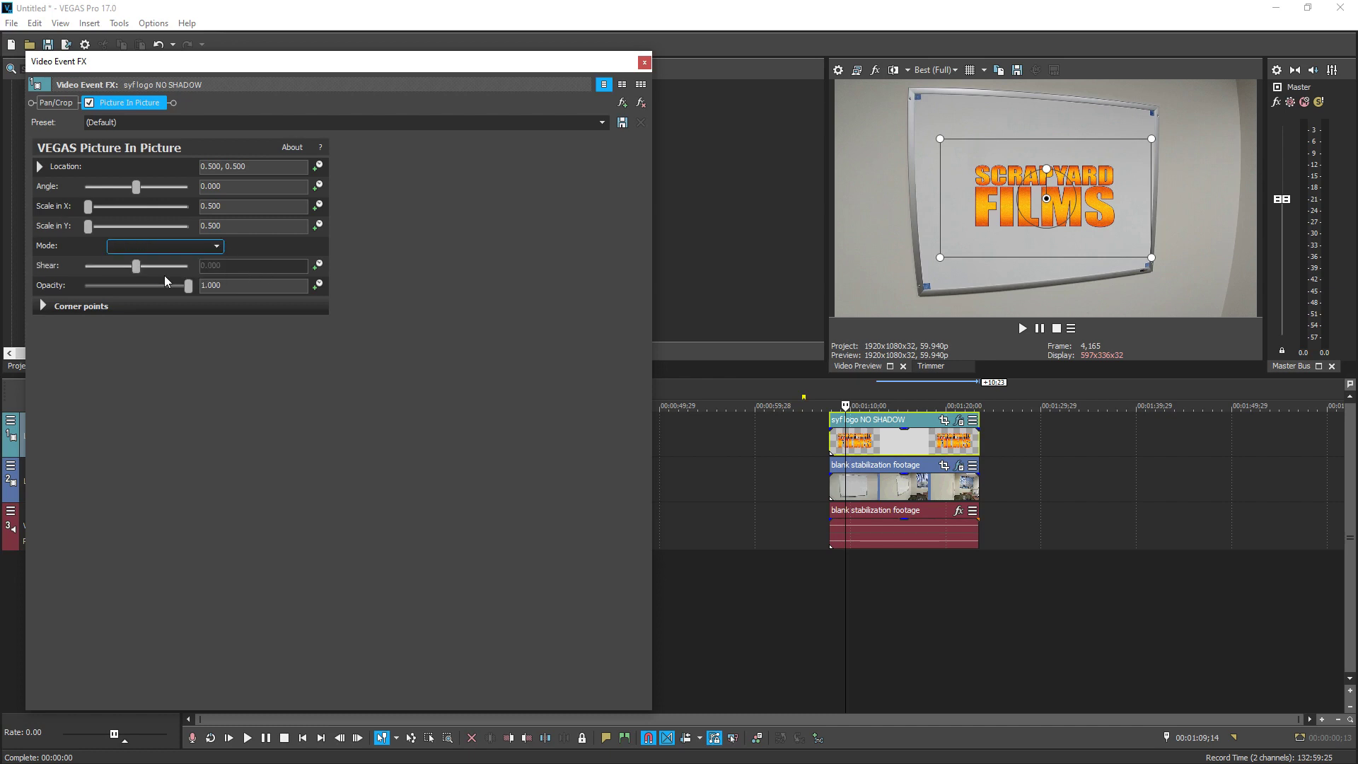
Close the effect window, select the logo and footage events with the cursor at their start, and run the Copy Mask to PiP Corner script
{"action": "left_click", "coordinate": [644, 63]}
{"action": "left_click", "coordinate": [834, 479]}
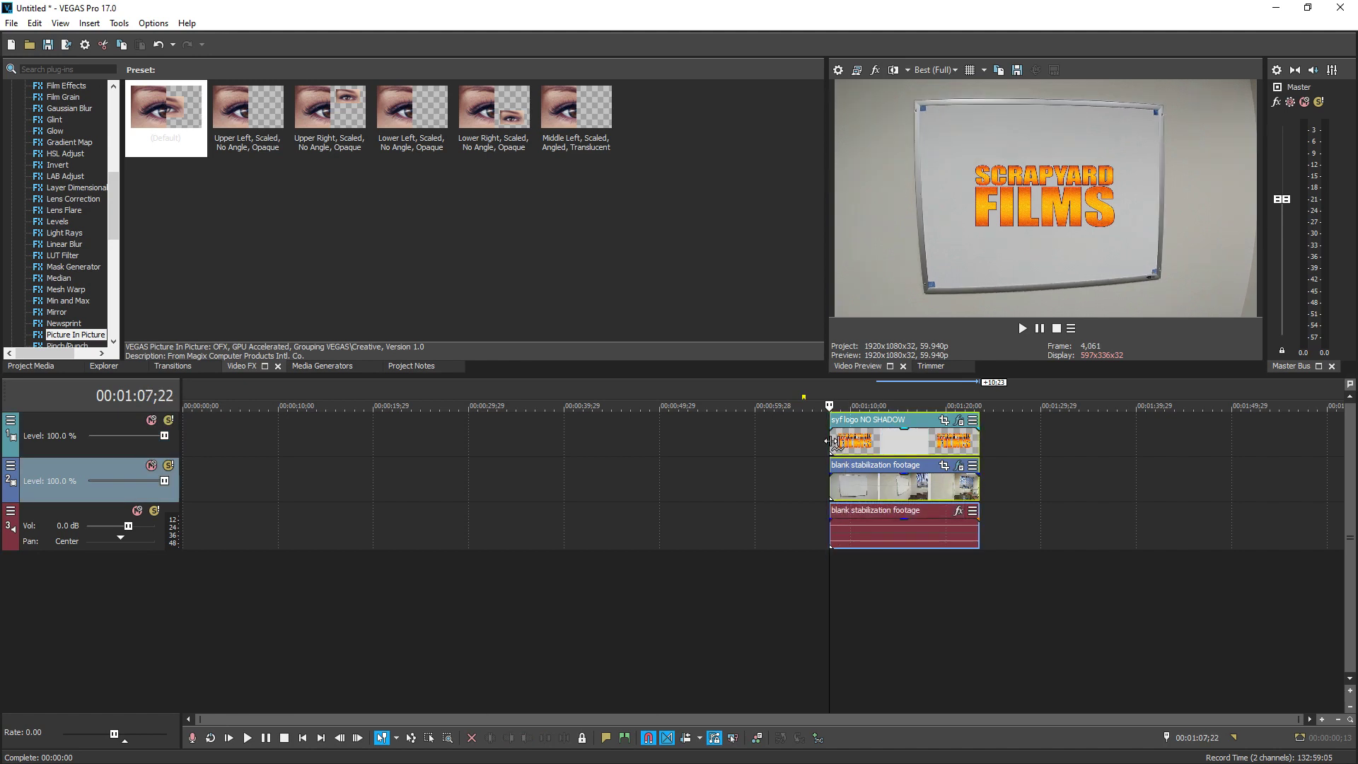
{"action": "left_click", "coordinate": [120, 23]}
{"action": "mouse_move", "coordinate": [248, 276]}
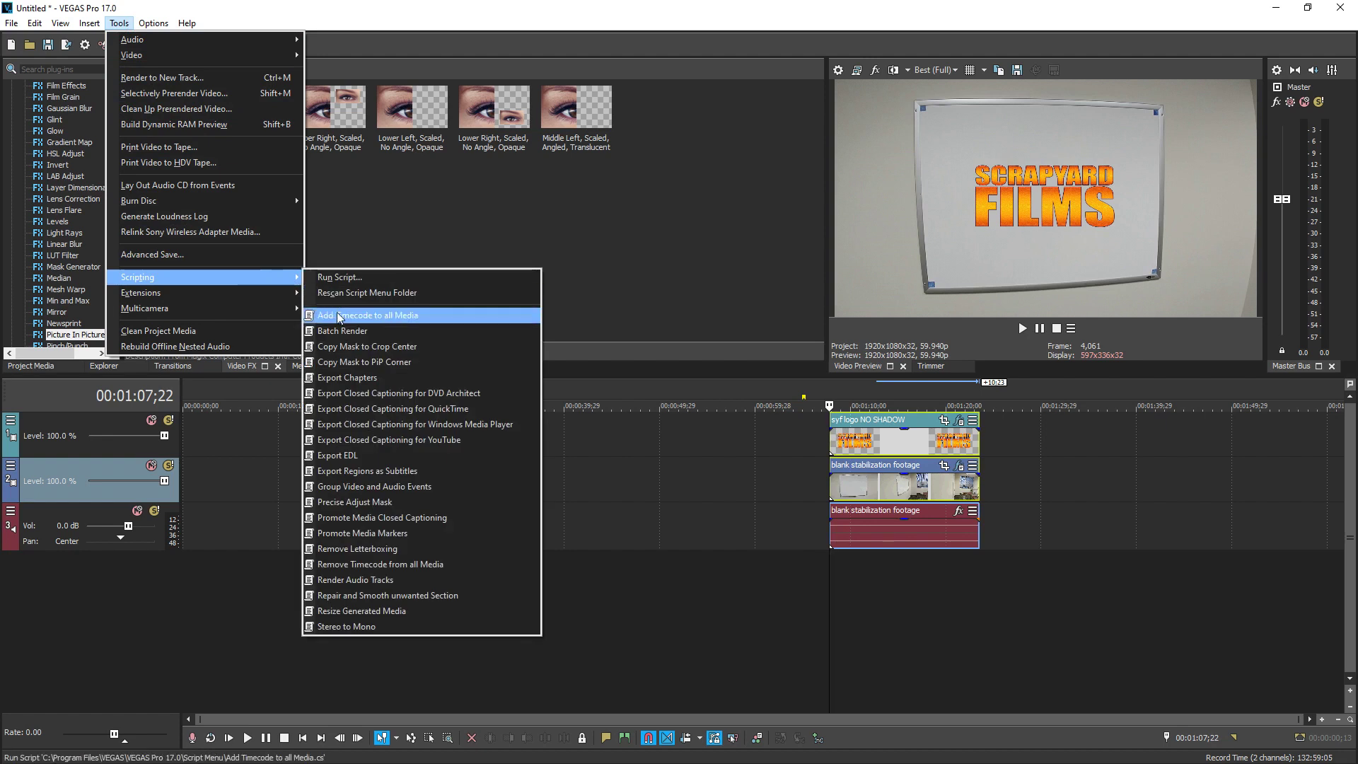
{"action": "left_click", "coordinate": [419, 363]}
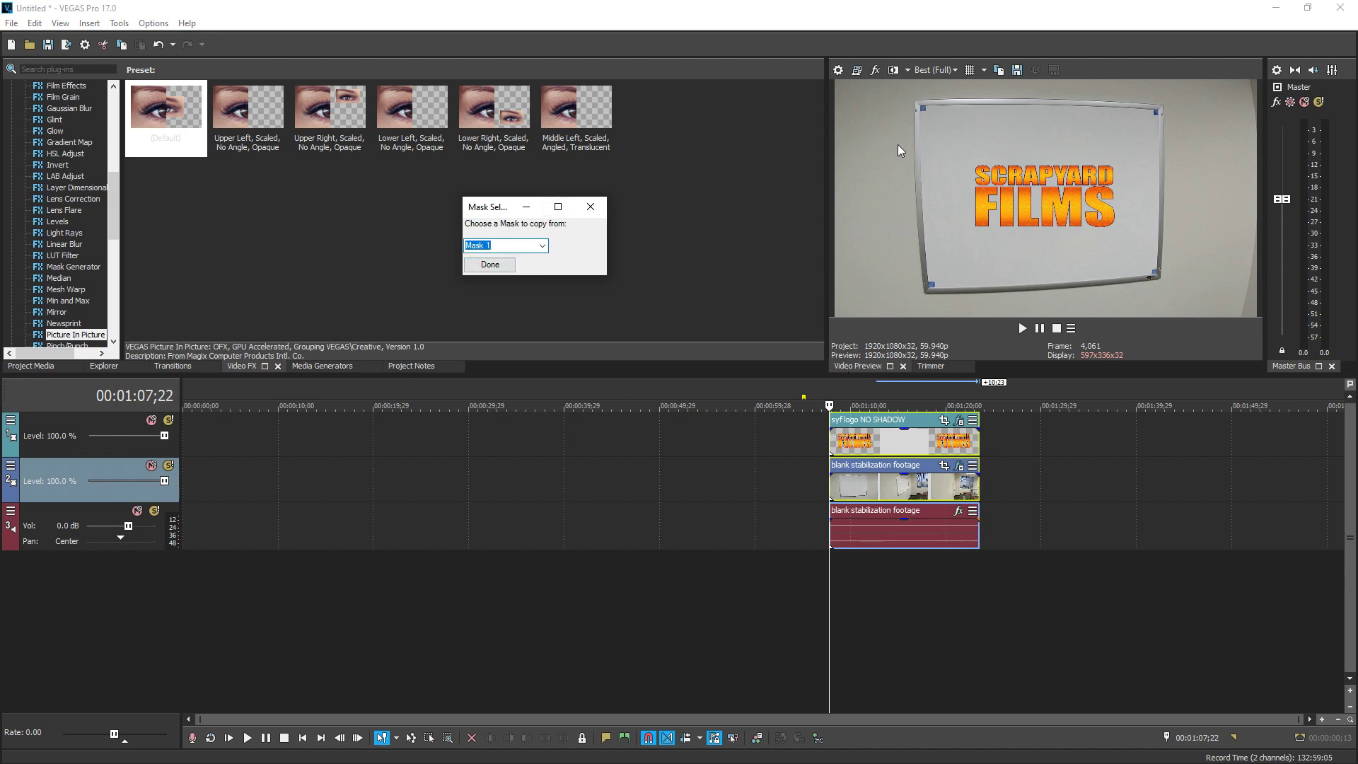
Pair Mask 1 with the Top Left corner and Mask 2 with the Top Right corner
{"action": "left_click", "coordinate": [495, 264]}
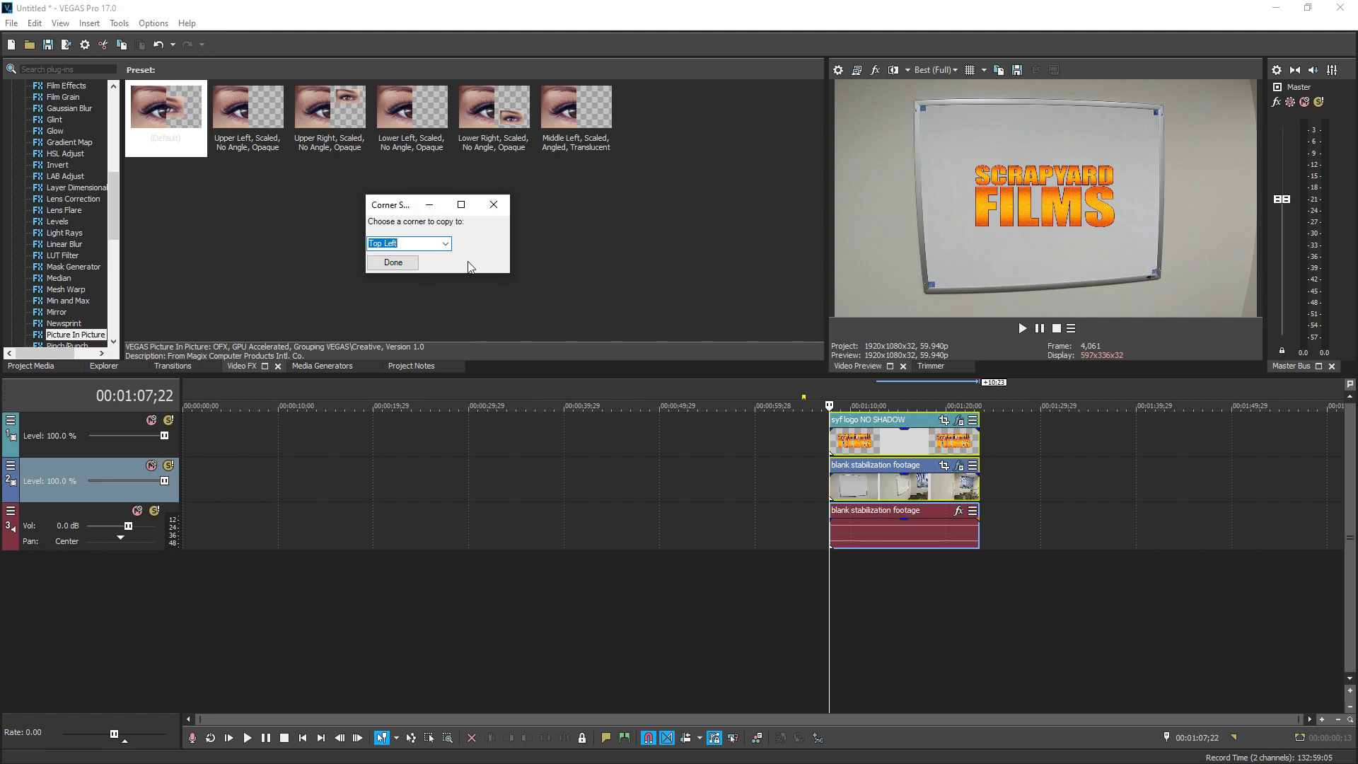
{"action": "left_click", "coordinate": [402, 265]}
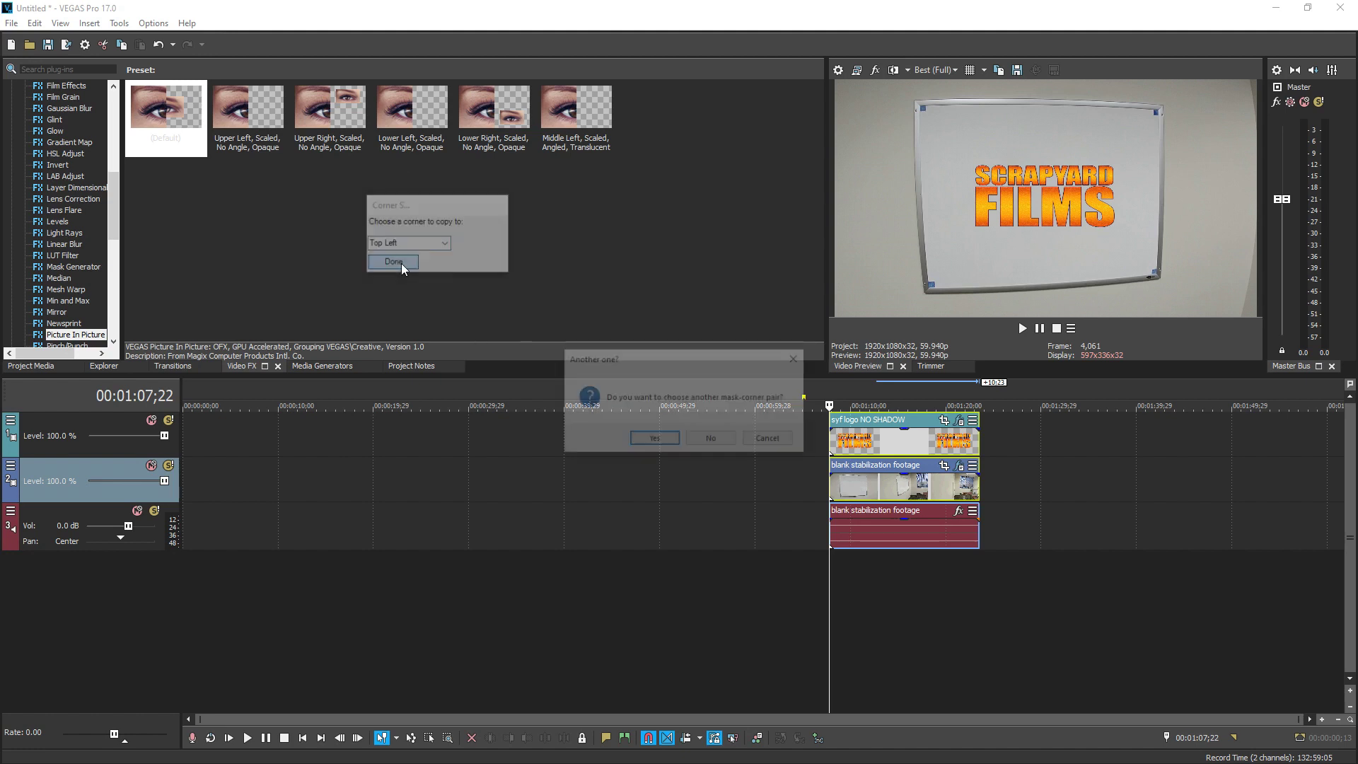
{"action": "left_click", "coordinate": [654, 440]}
{"action": "left_click", "coordinate": [701, 322]}
{"action": "left_click_drag", "start_coordinate": [707, 265], "coordinate": [710, 266]}
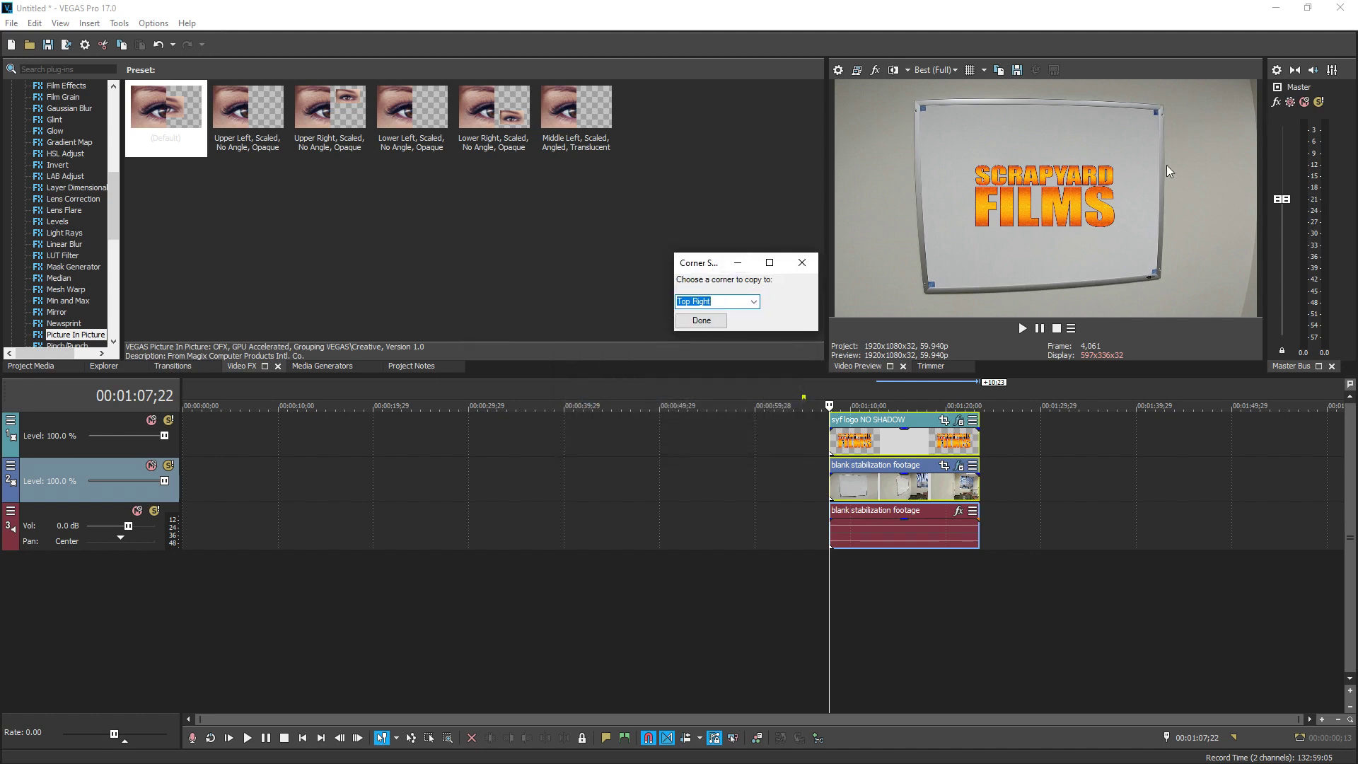
{"action": "left_click", "coordinate": [723, 322]}
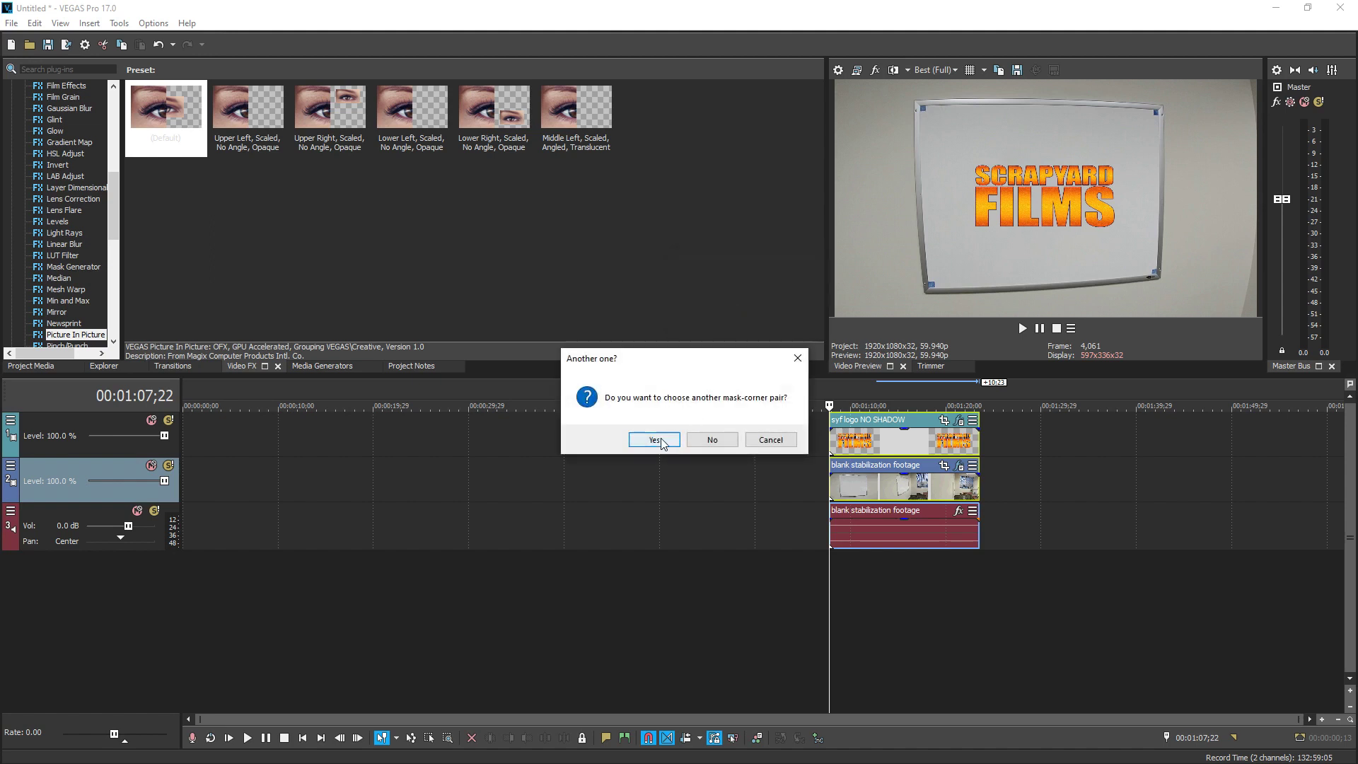
Add two more mask-corner pairs: Mask 3 to Bottom Left and Mask 4 to Bottom Right
{"action": "left_click", "coordinate": [655, 440]}
{"action": "left_click", "coordinate": [710, 323]}
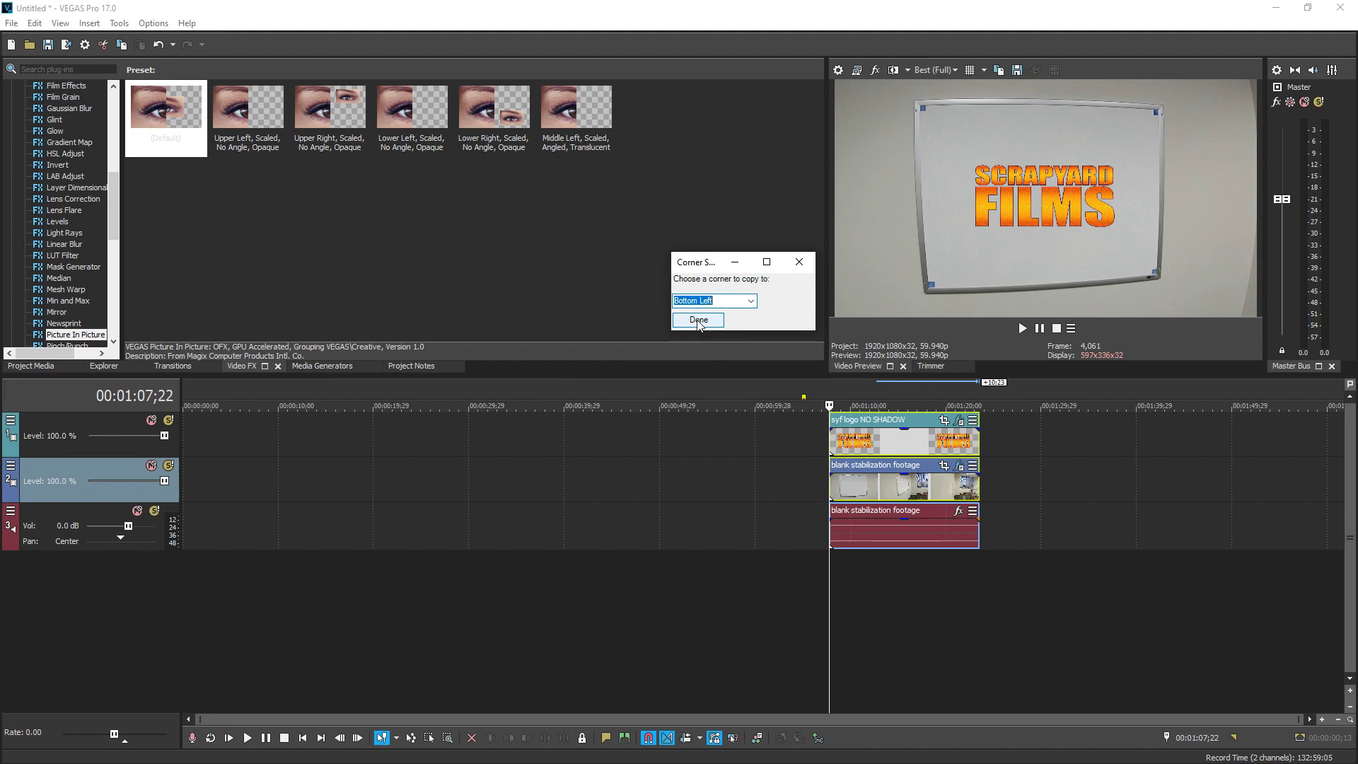
{"action": "left_click", "coordinate": [699, 322]}
{"action": "left_click", "coordinate": [655, 440]}
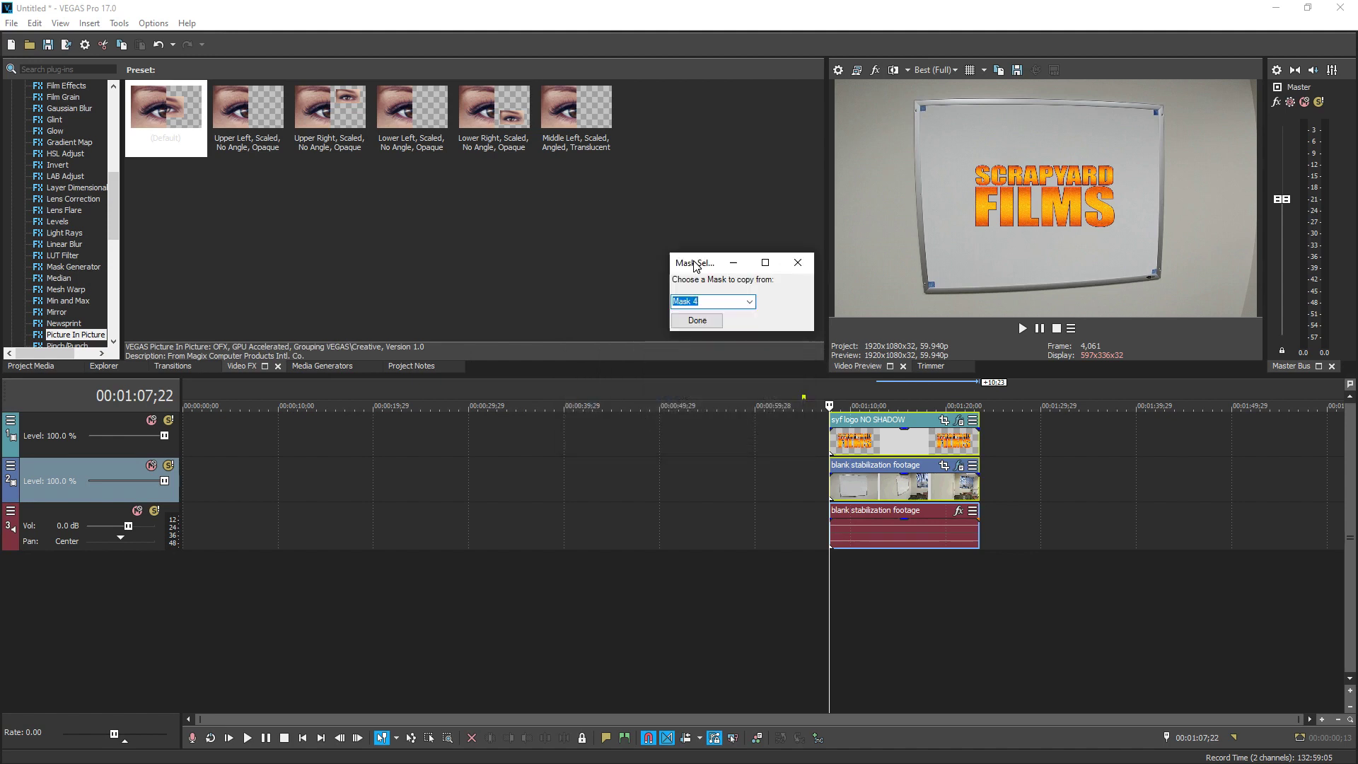
{"action": "left_click", "coordinate": [687, 325]}
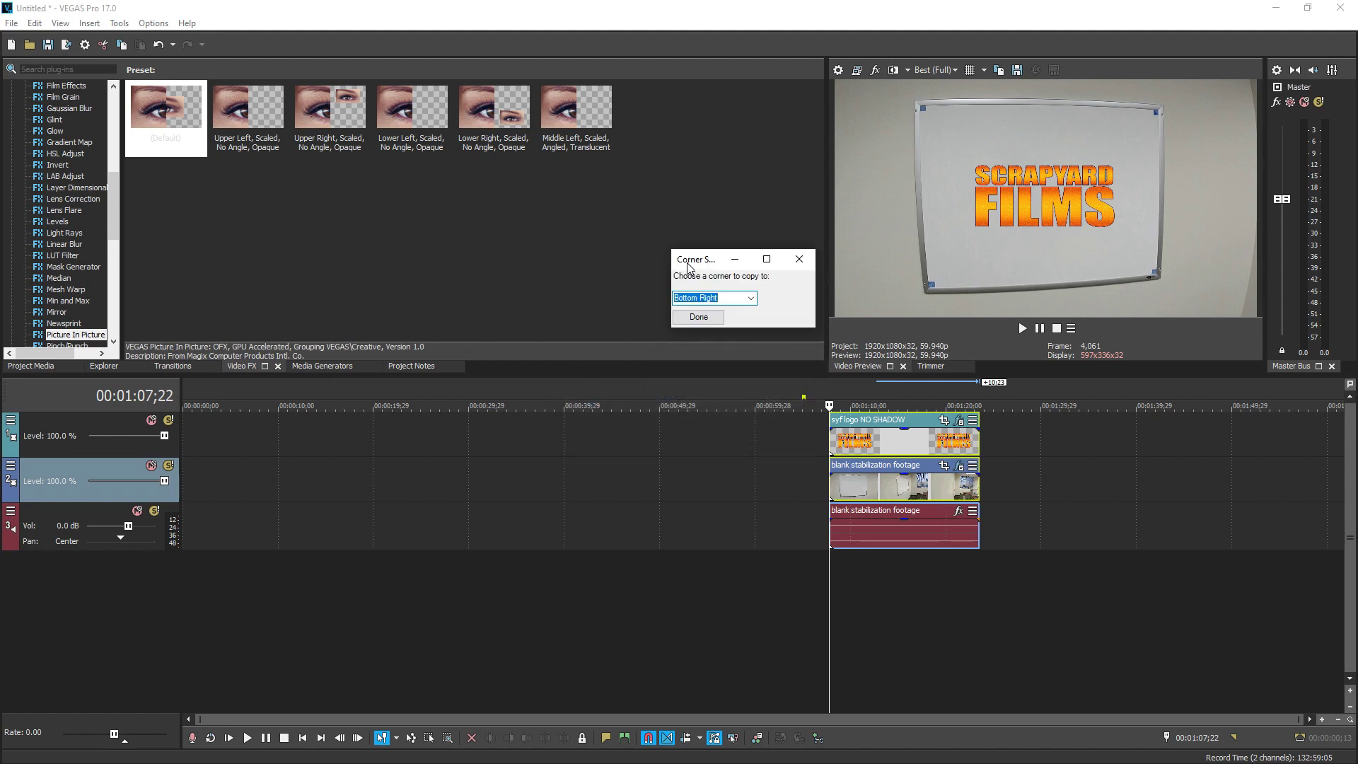
{"action": "left_click", "coordinate": [697, 318]}
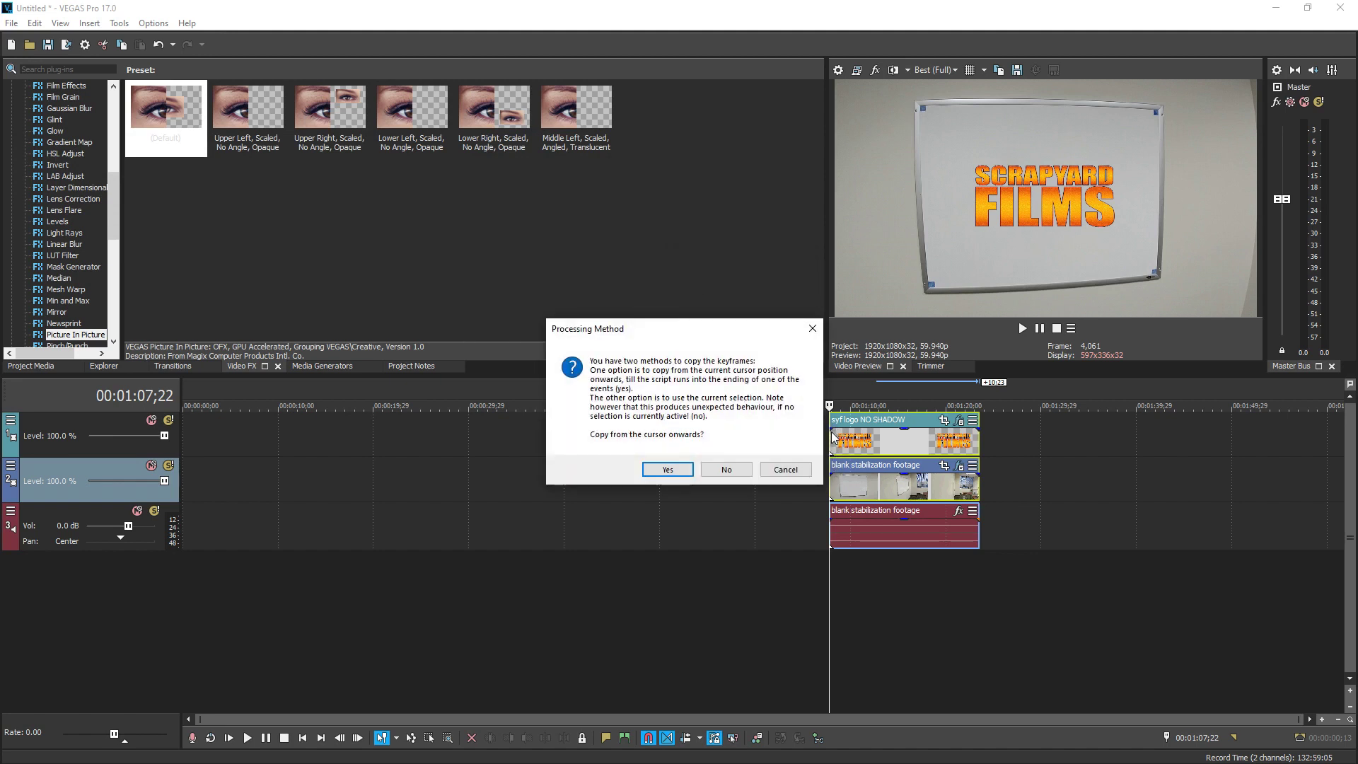
Copy the mask keyframes from the cursor onwards and play the timeline to check the logo against the whiteboard
{"action": "left_click", "coordinate": [666, 471]}
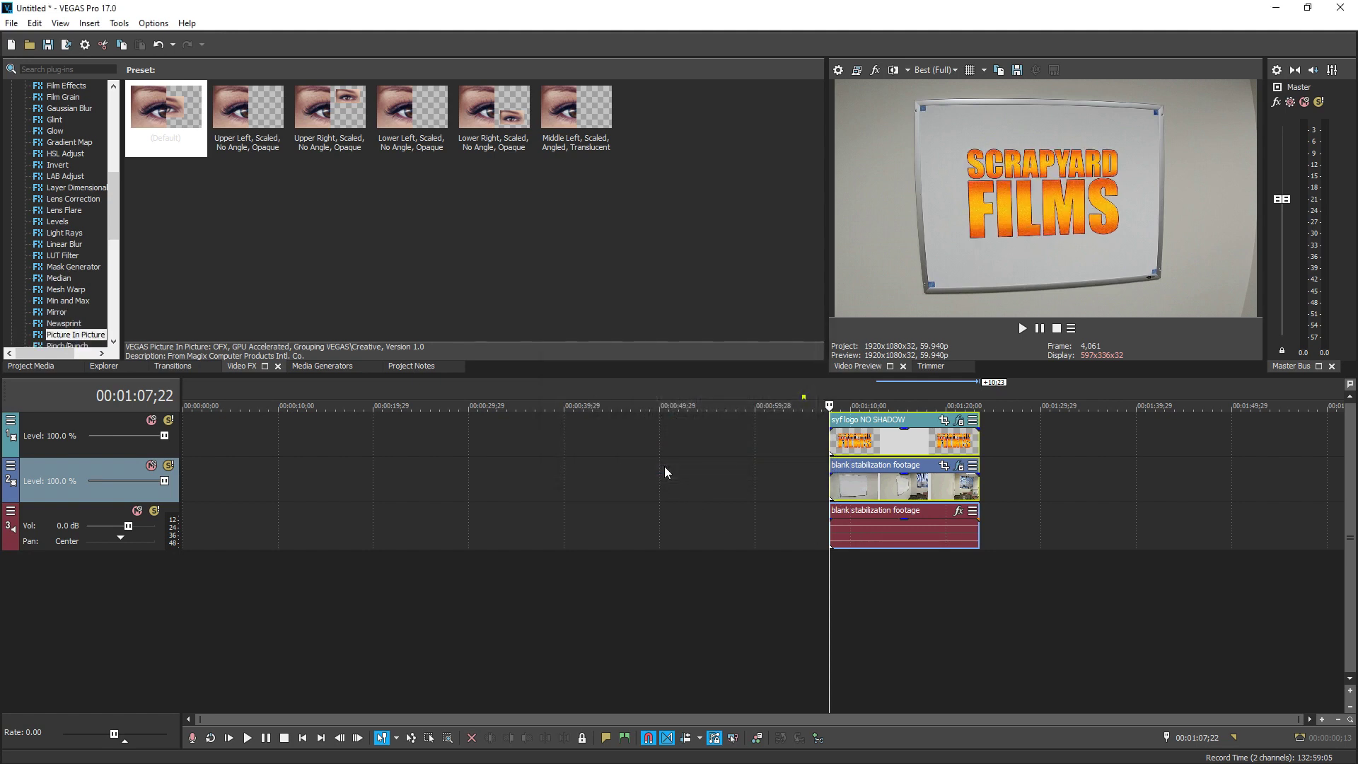
{"action": "key", "text": "space"}
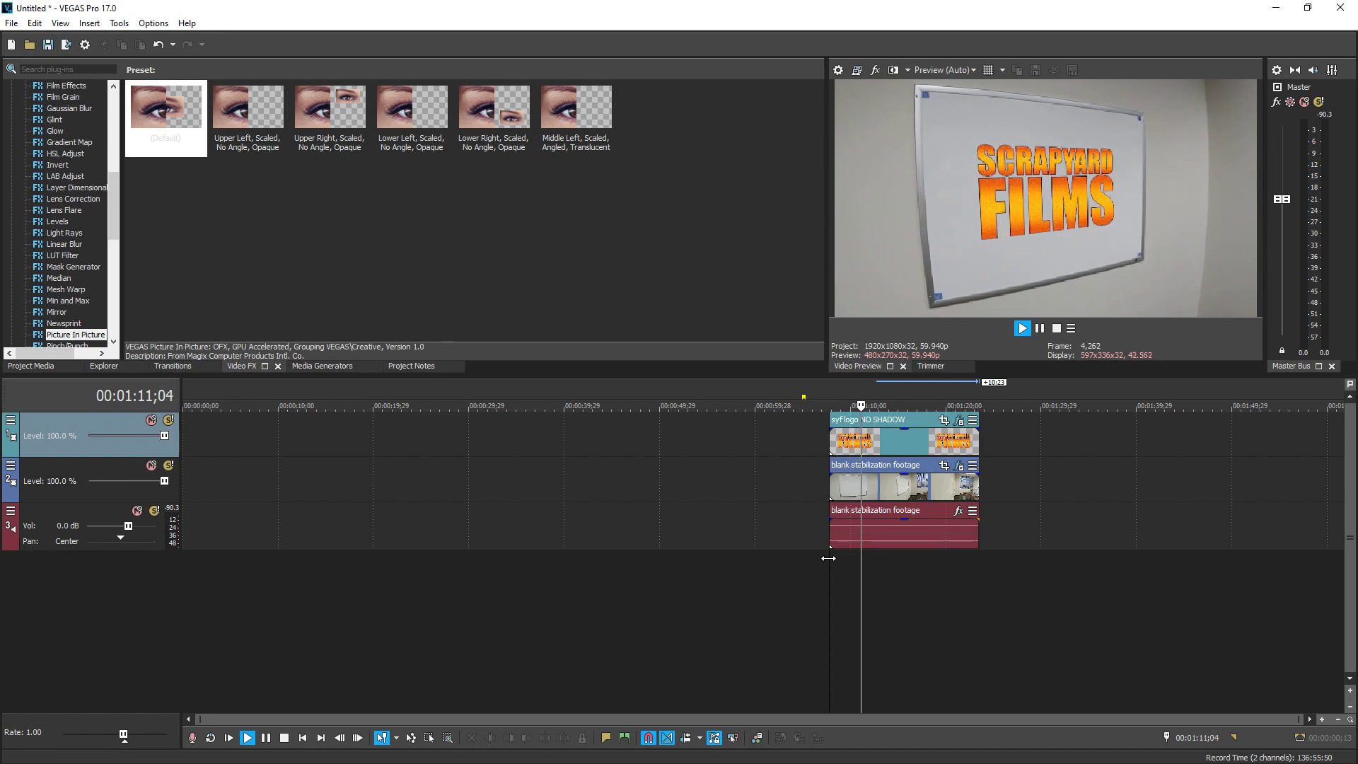